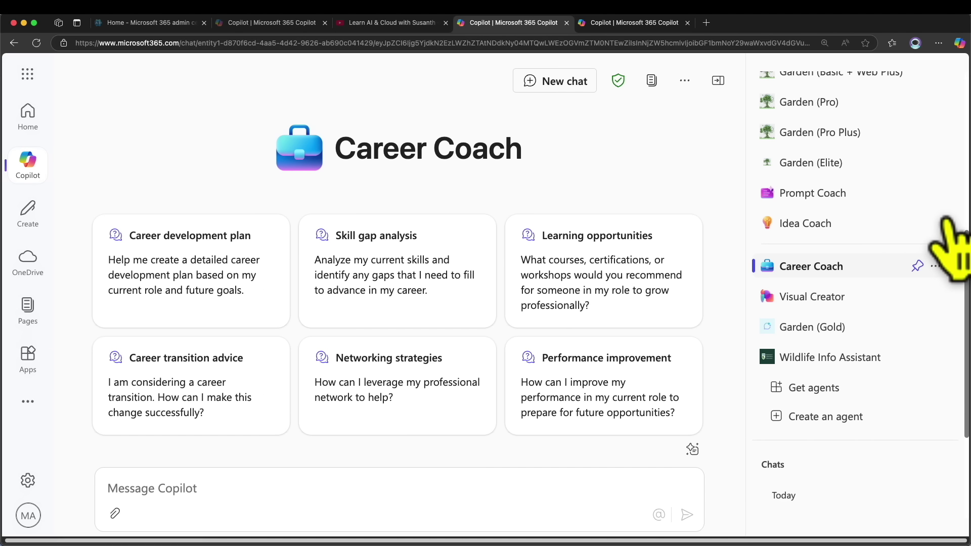
Pin the Career Coach agent and send its Learning opportunities starter prompt.
{"action": "left_click", "coordinate": [918, 266]}
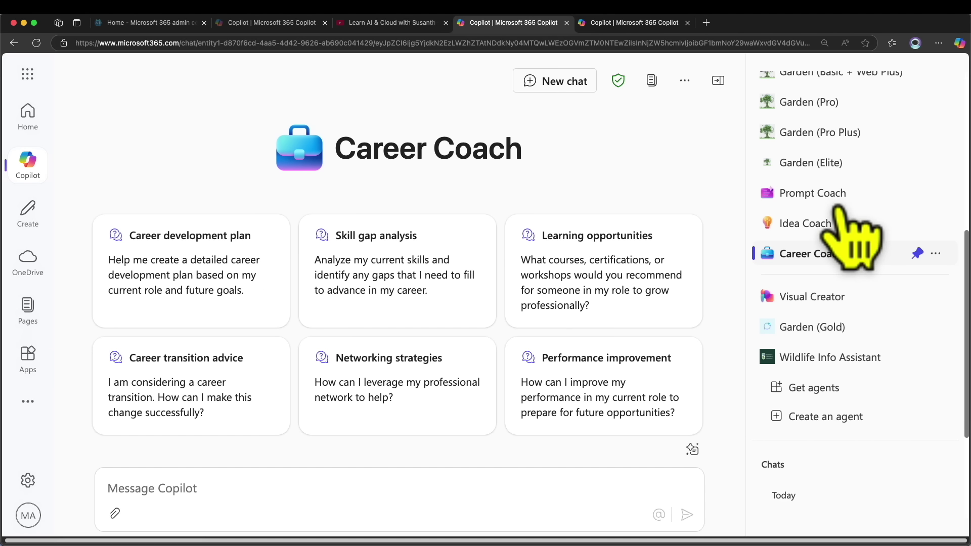
{"action": "left_click", "coordinate": [623, 254]}
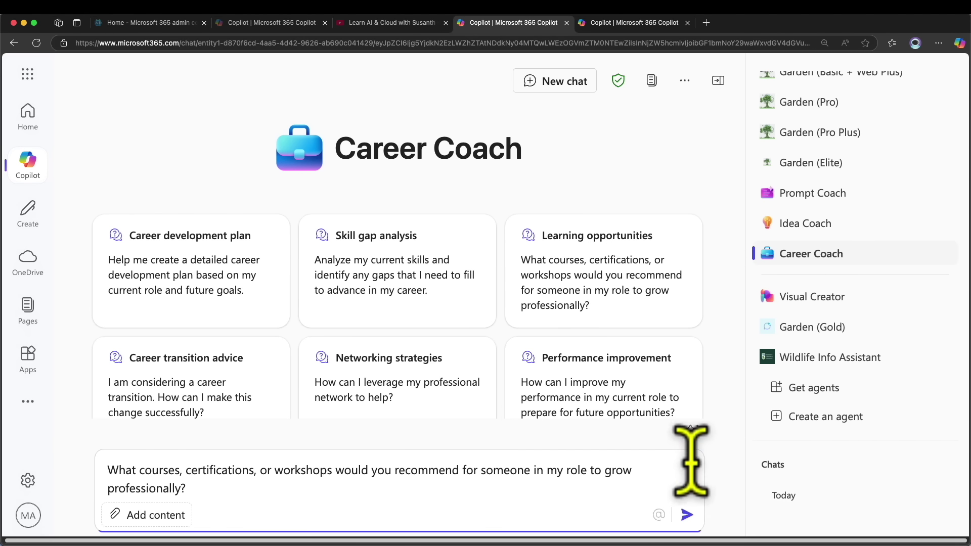
{"action": "left_click", "coordinate": [686, 515]}
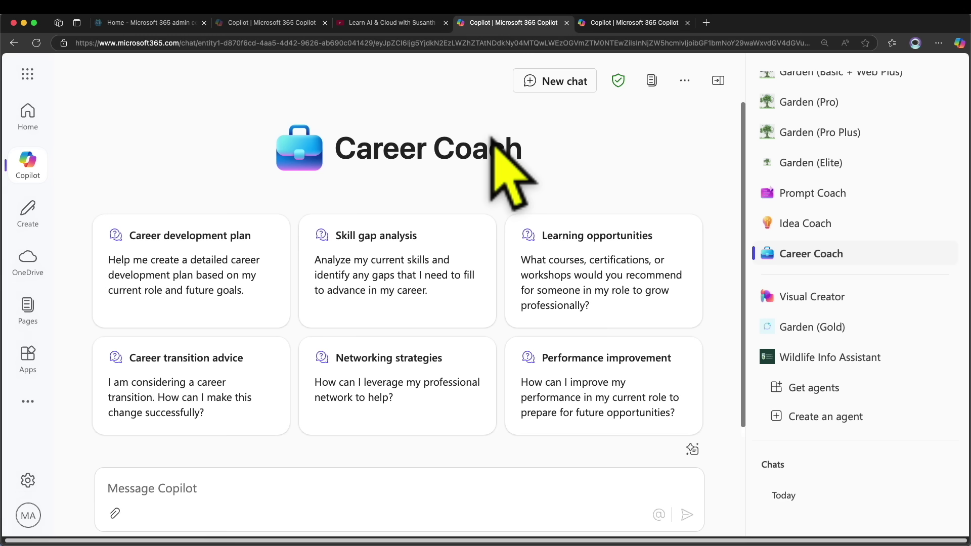
{"action": "left_click_drag", "start_coordinate": [523, 150], "coordinate": [329, 144]}
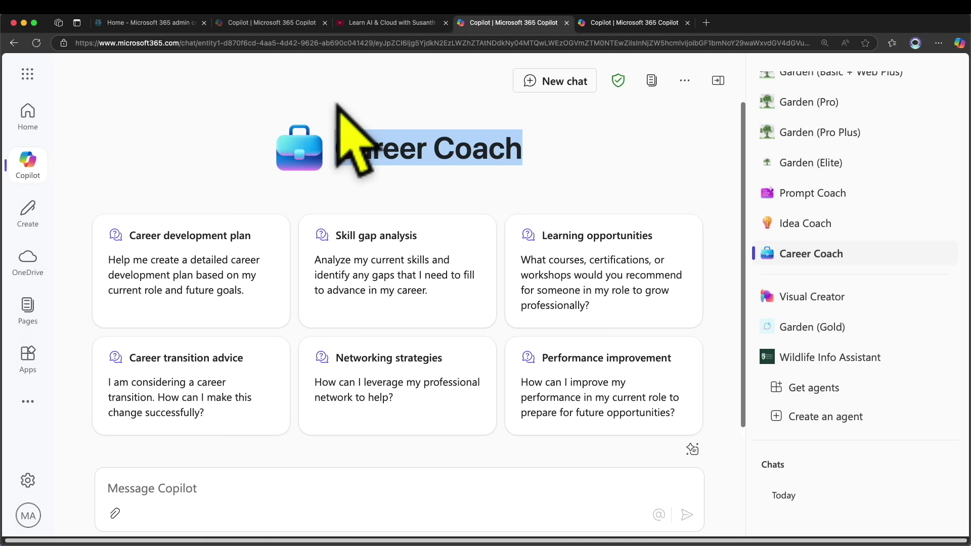
{"action": "left_click", "coordinate": [364, 147]}
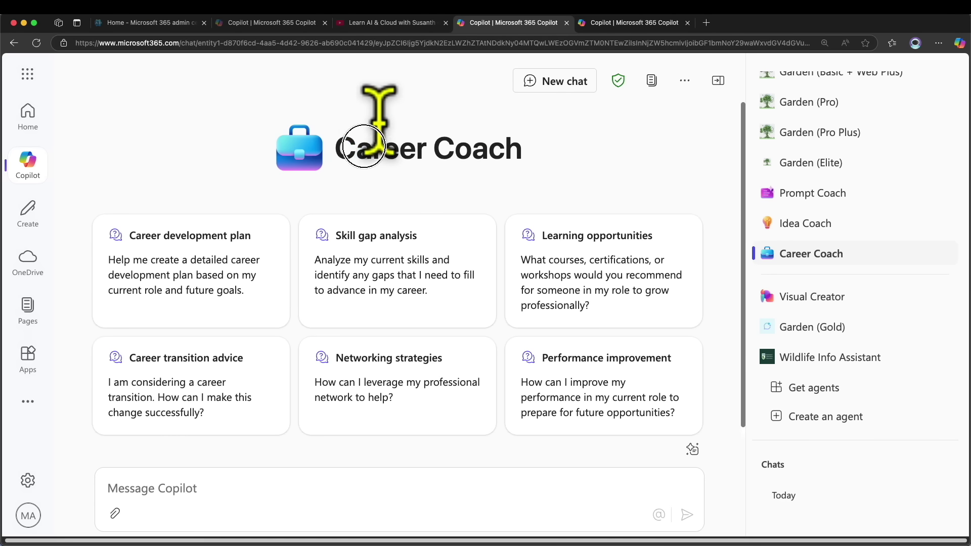
{"action": "triple_click", "coordinate": [364, 146]}
{"action": "left_click", "coordinate": [545, 119]}
{"action": "left_click_drag", "start_coordinate": [516, 126], "coordinate": [329, 101]}
{"action": "left_click", "coordinate": [696, 105]}
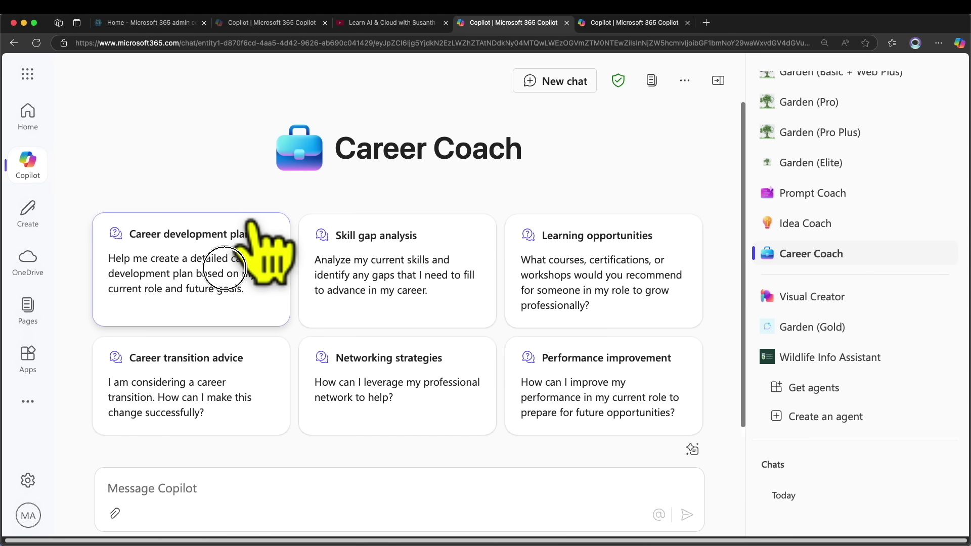
Send Career Coach the Career development plan starter prompt.
{"action": "left_click", "coordinate": [224, 268]}
{"action": "left_click_drag", "start_coordinate": [136, 489], "coordinate": [560, 486]}
{"action": "left_click", "coordinate": [687, 514]}
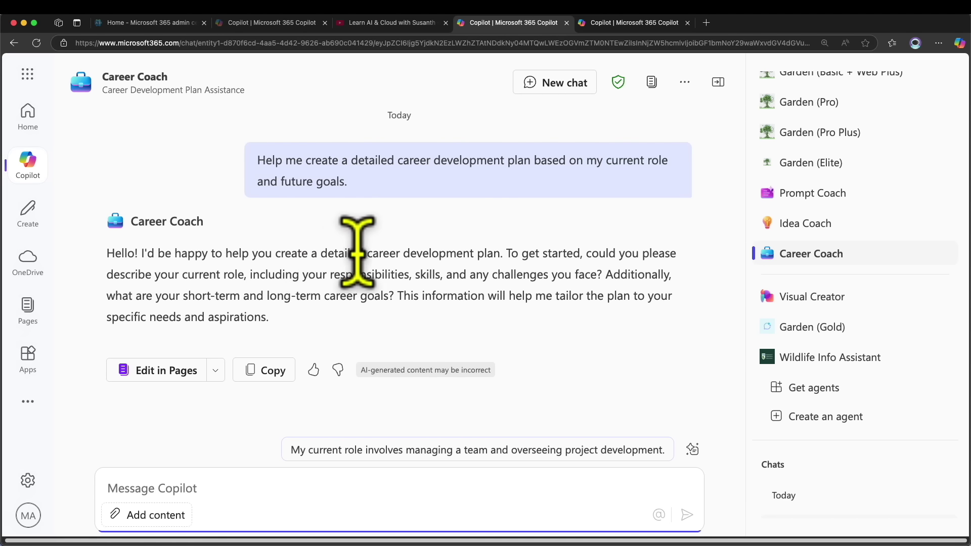
Reply with the suggested answer about managing a team and project development, adding "My challenge is lack of motivation to go to work.".
{"action": "left_click_drag", "start_coordinate": [587, 274], "coordinate": [354, 274]}
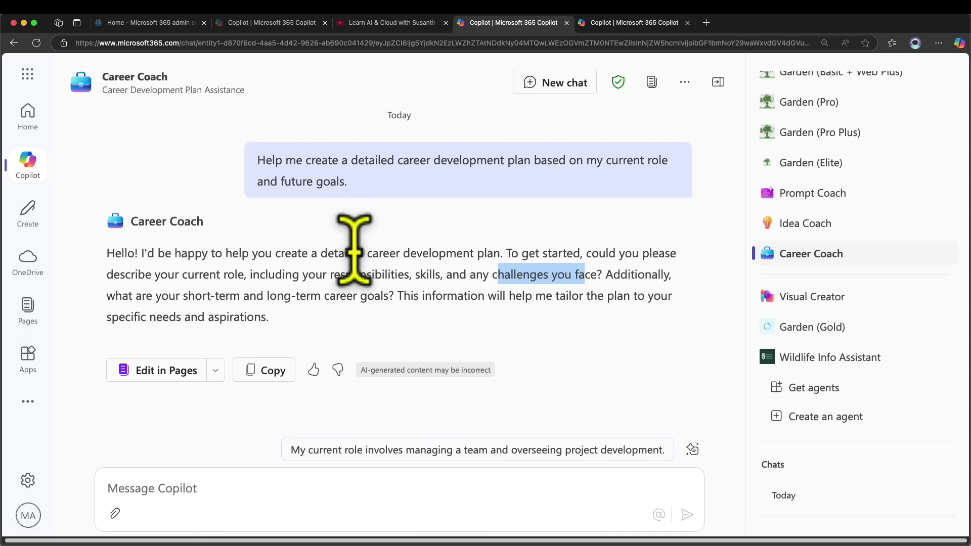
{"action": "left_click", "coordinate": [310, 447]}
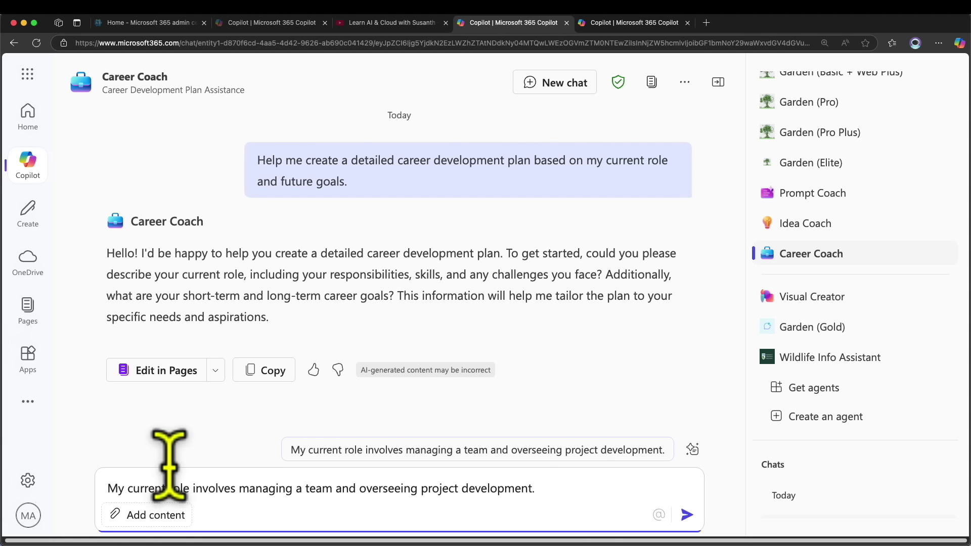
{"action": "left_click_drag", "start_coordinate": [140, 489], "coordinate": [420, 489]}
{"action": "left_click_drag", "start_coordinate": [504, 488], "coordinate": [209, 489]}
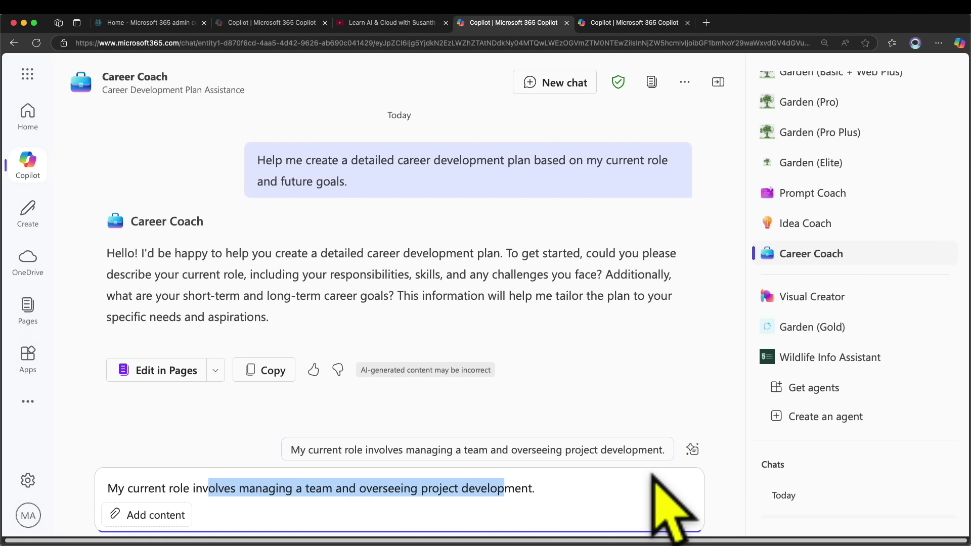
{"action": "left_click", "coordinate": [652, 486]}
{"action": "type", "text": "My challenge is lack of motivation to go to work."}
{"action": "left_click_drag", "start_coordinate": [539, 471], "coordinate": [558, 497]}
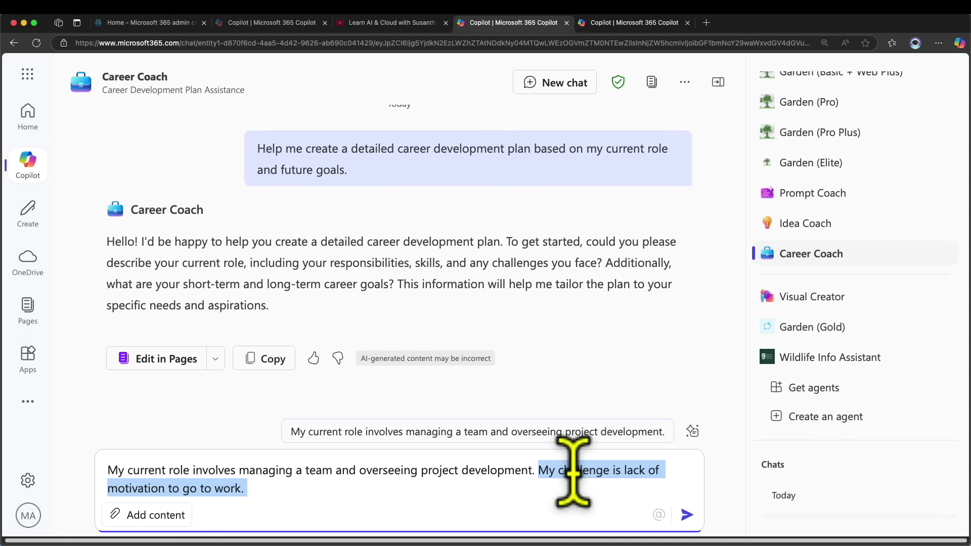
{"action": "left_click", "coordinate": [573, 473]}
{"action": "left_click", "coordinate": [687, 515]}
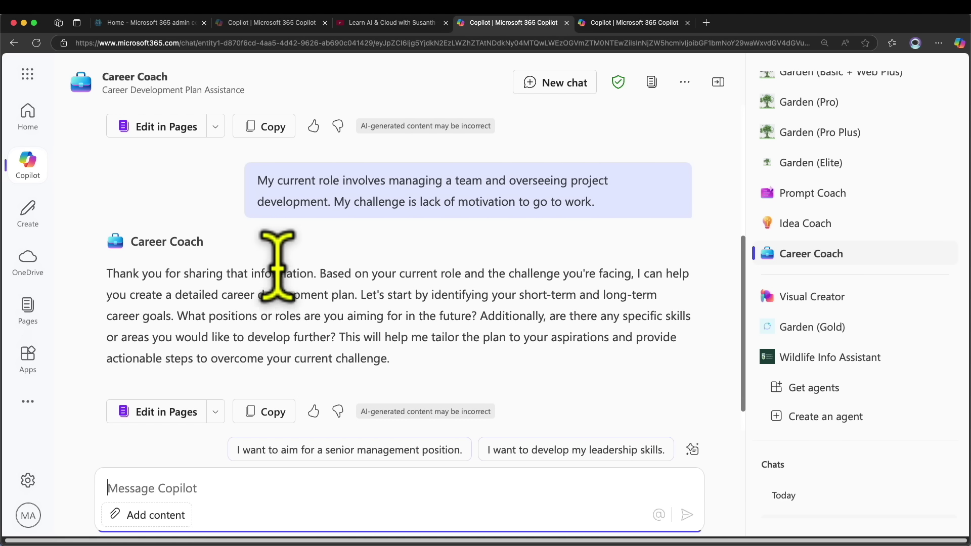
Review the coach's follow-up questions and send the suggested reply "I want to develop my leadership skills.".
{"action": "left_click_drag", "start_coordinate": [134, 295], "coordinate": [309, 295]}
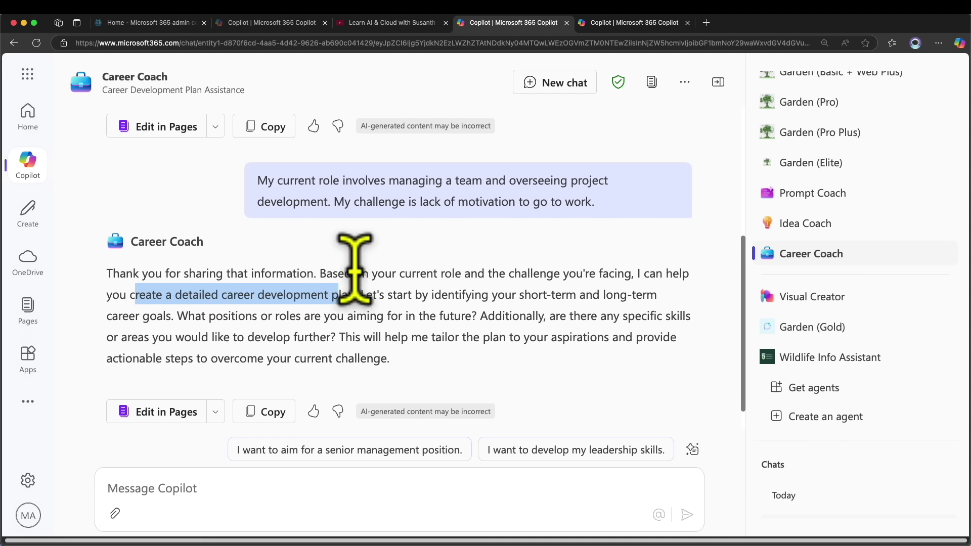
{"action": "left_click_drag", "start_coordinate": [397, 295], "coordinate": [538, 316]}
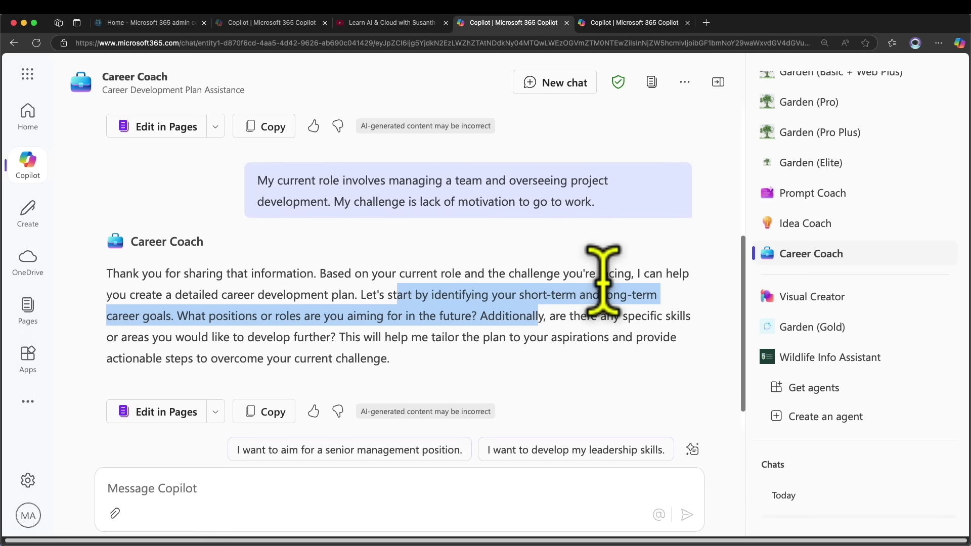
{"action": "left_click", "coordinate": [602, 273]}
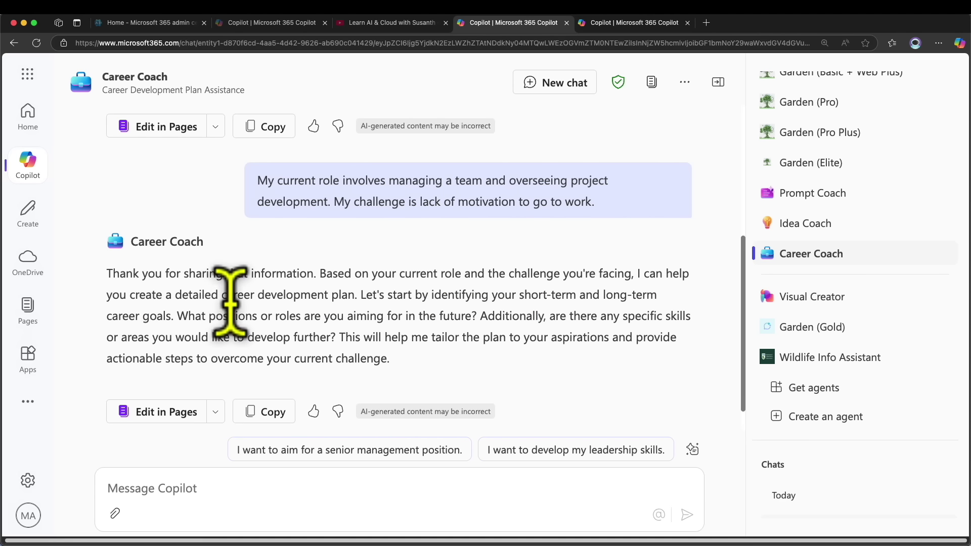
{"action": "left_click_drag", "start_coordinate": [209, 316], "coordinate": [464, 317]}
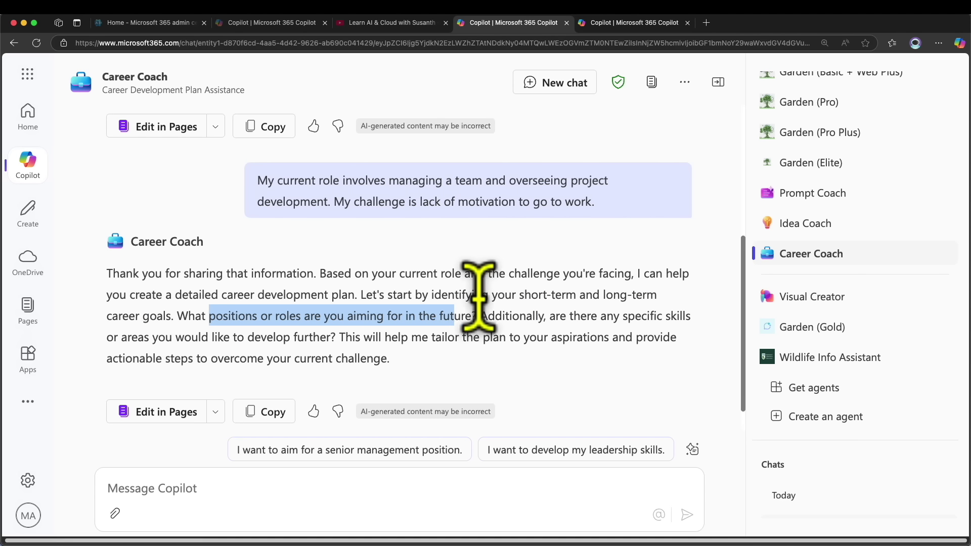
{"action": "left_click", "coordinate": [403, 459]}
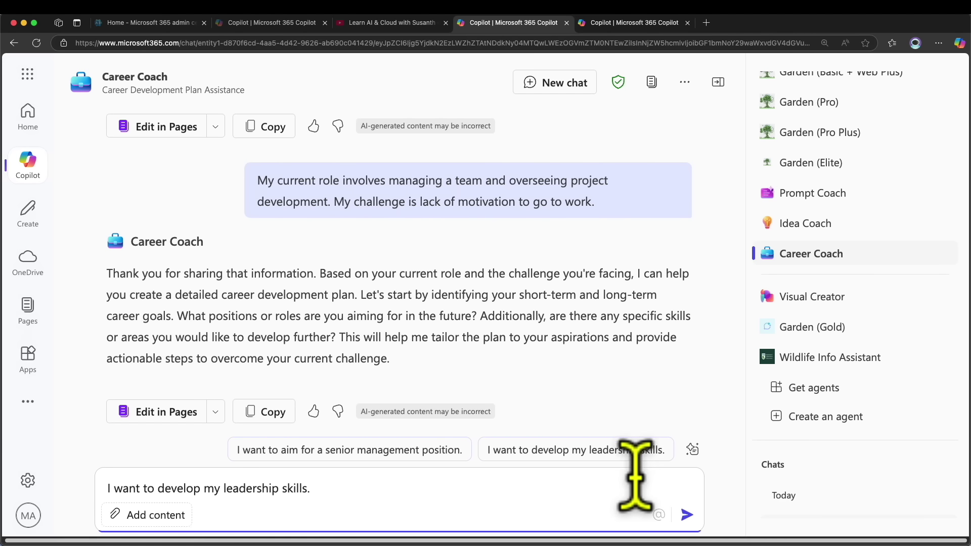
{"action": "left_click", "coordinate": [686, 515]}
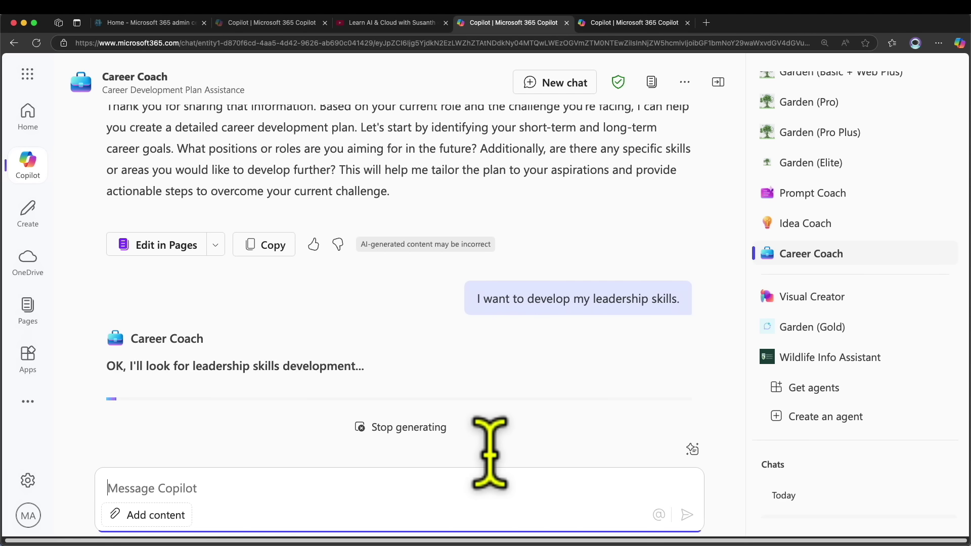
Look back through the Career Coach conversation, from the first answer to the preliminary leadership plan.
{"action": "scroll", "coordinate": [475, 349], "scroll_direction": "up", "scroll_amount": 10}
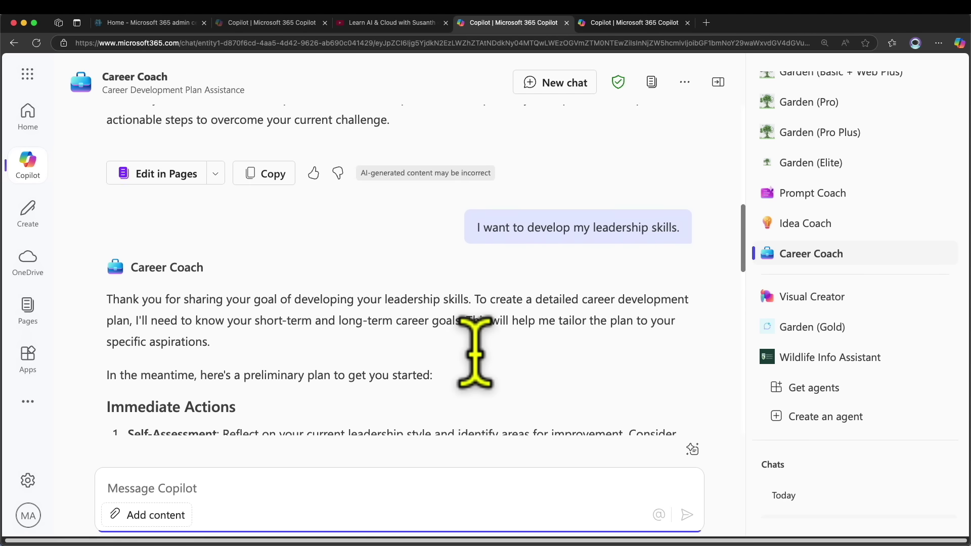
{"action": "scroll", "coordinate": [476, 349], "scroll_direction": "down", "scroll_amount": 20}
{"action": "scroll", "coordinate": [470, 340], "scroll_direction": "up", "scroll_amount": 15}
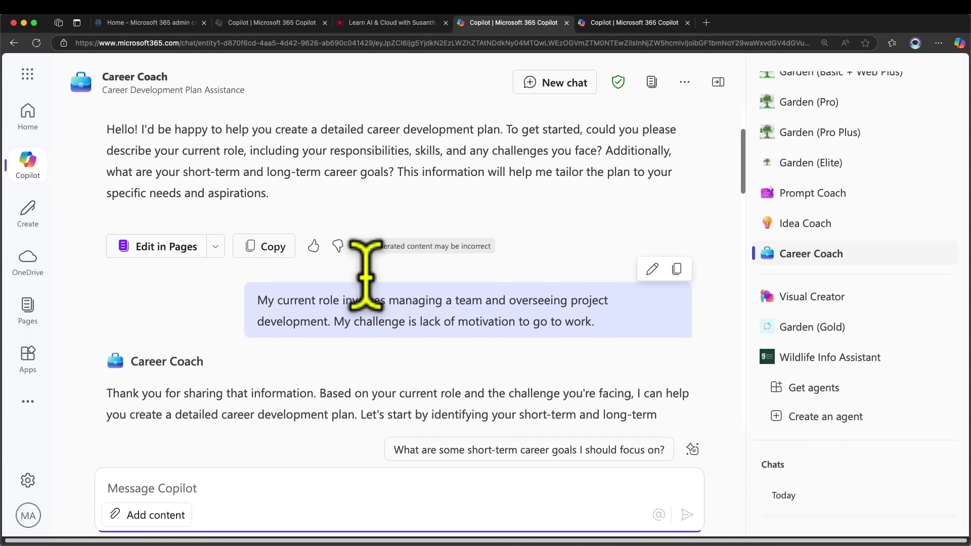
{"action": "scroll", "coordinate": [365, 273], "scroll_direction": "down", "scroll_amount": 6}
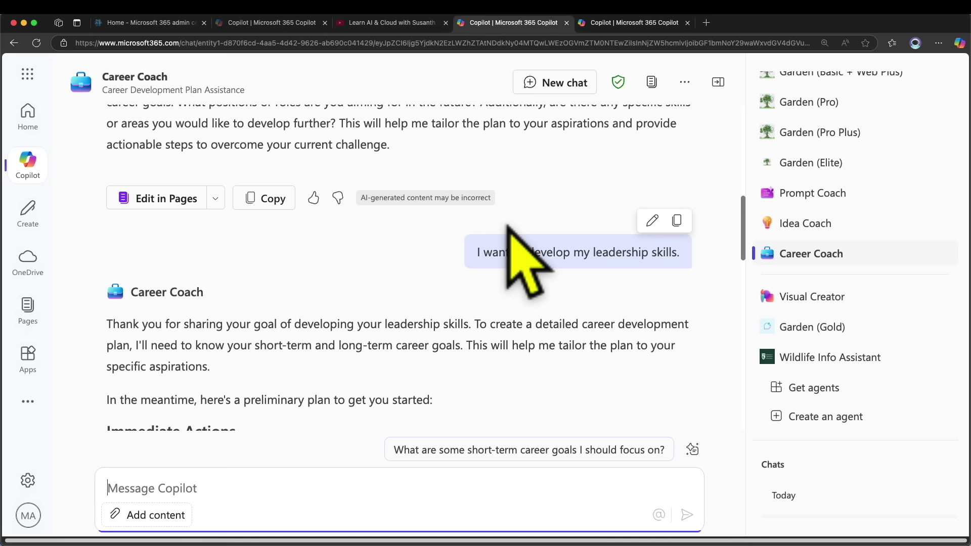
{"action": "scroll", "coordinate": [506, 263], "scroll_direction": "down", "scroll_amount": 3}
{"action": "scroll", "coordinate": [501, 283], "scroll_direction": "up", "scroll_amount": 1}
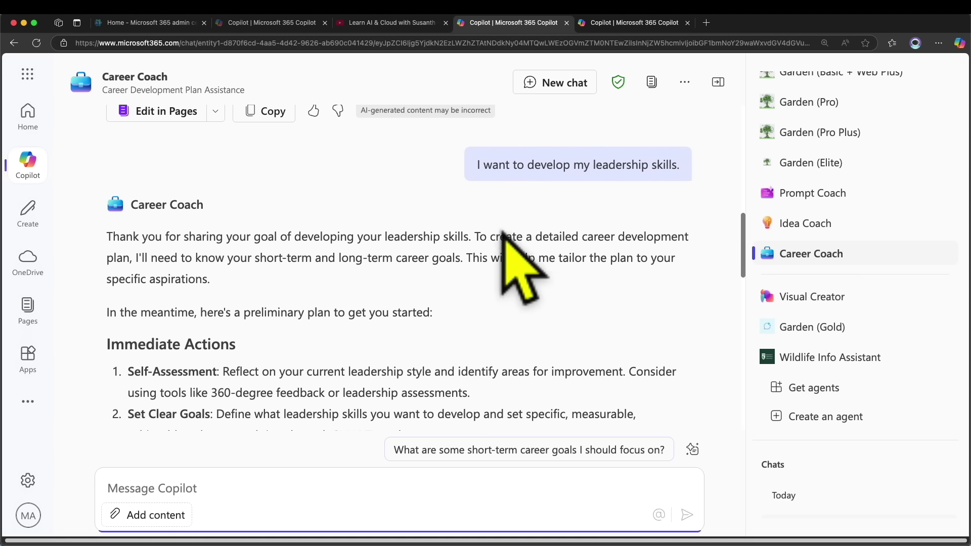
{"action": "scroll", "coordinate": [555, 216], "scroll_direction": "down", "scroll_amount": 3}
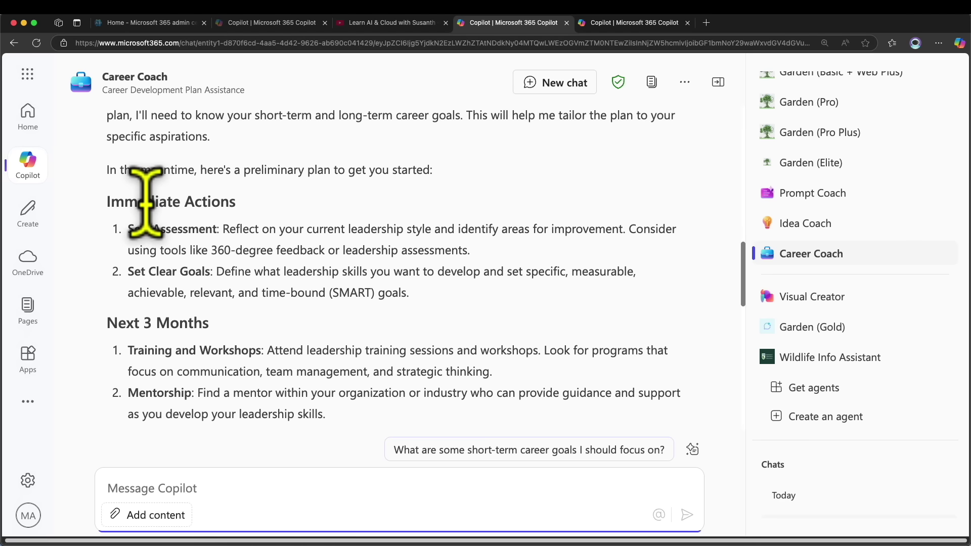
Examine the leadership plan's Immediate Actions, Next 3 Months and Next 6 Months recommendations.
{"action": "left_click_drag", "start_coordinate": [129, 227], "coordinate": [396, 229]}
{"action": "left_click", "coordinate": [270, 230]}
{"action": "left_click_drag", "start_coordinate": [511, 223], "coordinate": [129, 230]}
{"action": "left_click_drag", "start_coordinate": [187, 250], "coordinate": [378, 251]}
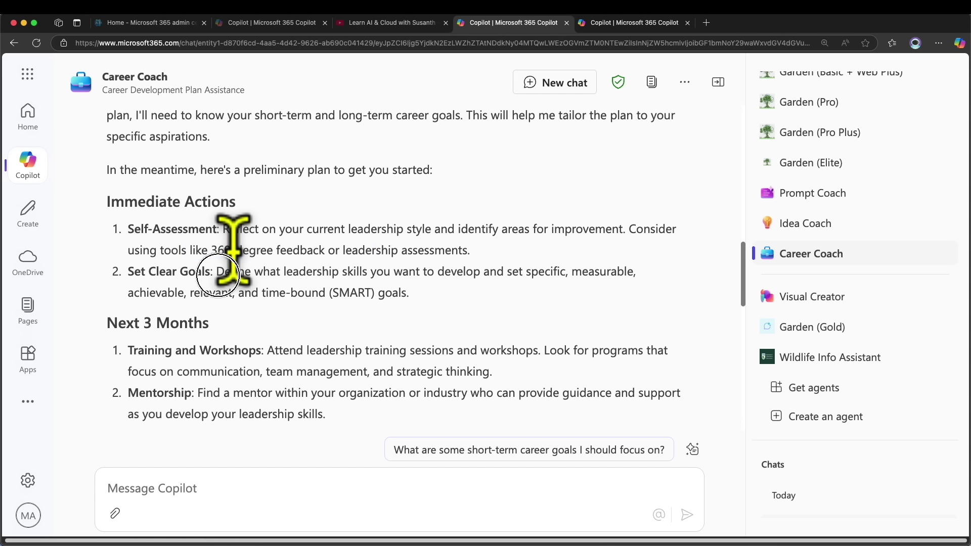
{"action": "left_click_drag", "start_coordinate": [218, 272], "coordinate": [409, 294]}
{"action": "scroll", "coordinate": [411, 303], "scroll_direction": "down", "scroll_amount": 5}
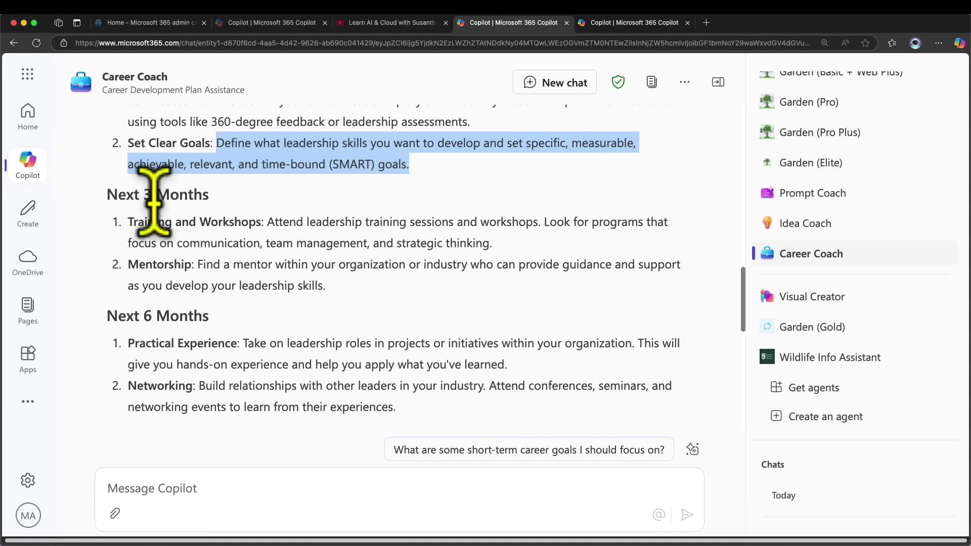
{"action": "left_click_drag", "start_coordinate": [139, 222], "coordinate": [260, 223]}
{"action": "left_click_drag", "start_coordinate": [151, 264], "coordinate": [197, 264]}
{"action": "left_click_drag", "start_coordinate": [145, 343], "coordinate": [235, 343]}
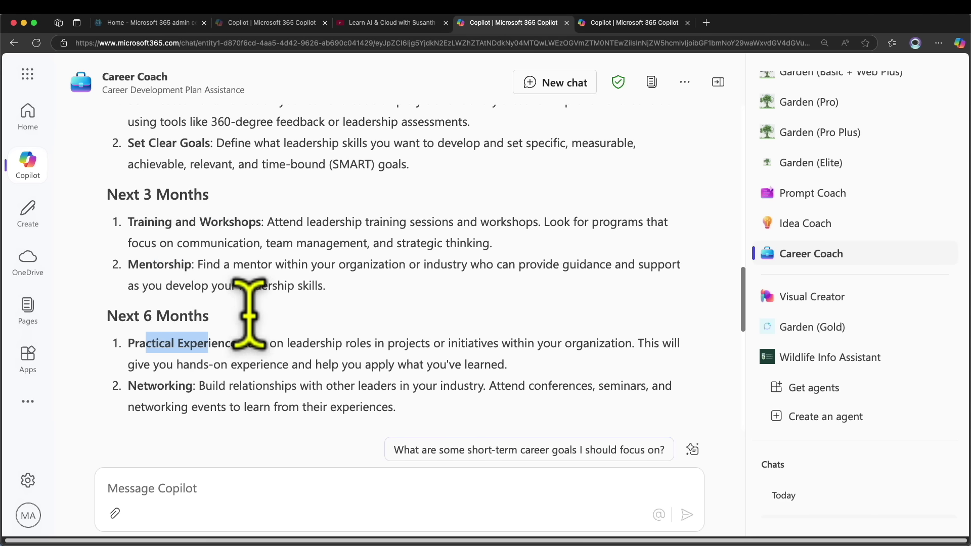
{"action": "left_click_drag", "start_coordinate": [128, 385], "coordinate": [185, 386]}
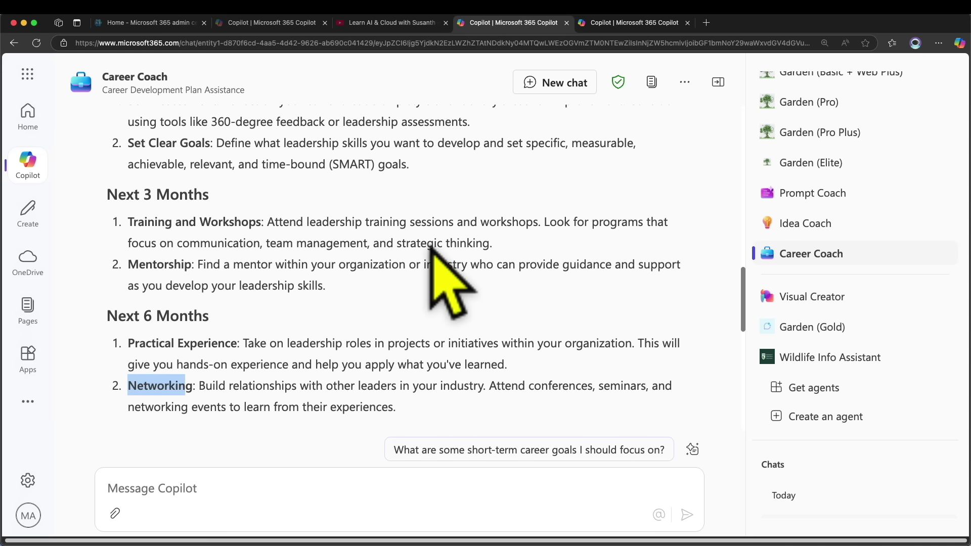
{"action": "scroll", "coordinate": [430, 247], "scroll_direction": "up", "scroll_amount": 15}
{"action": "scroll", "coordinate": [430, 246], "scroll_direction": "down", "scroll_amount": 10}
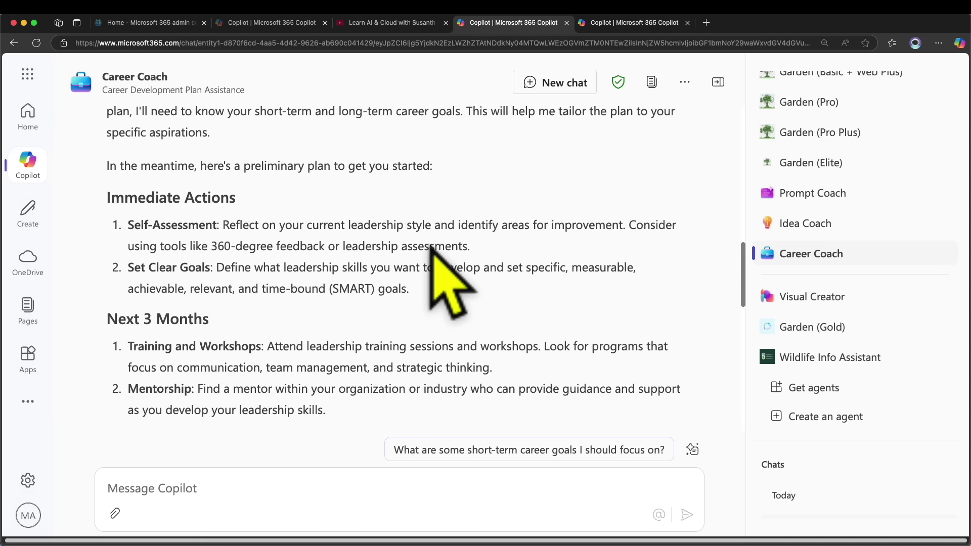
{"action": "scroll", "coordinate": [405, 241], "scroll_direction": "up", "scroll_amount": 7}
Start a new Career Coach chat and send the Career development plan starter prompt.
{"action": "left_click", "coordinate": [589, 81]}
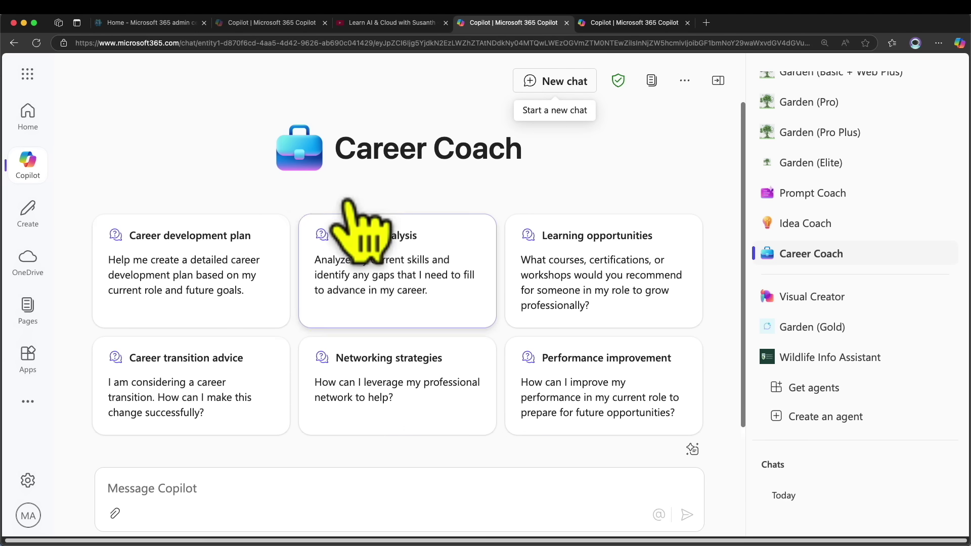
{"action": "left_click", "coordinate": [234, 217]}
{"action": "left_click_drag", "start_coordinate": [238, 489], "coordinate": [689, 458]}
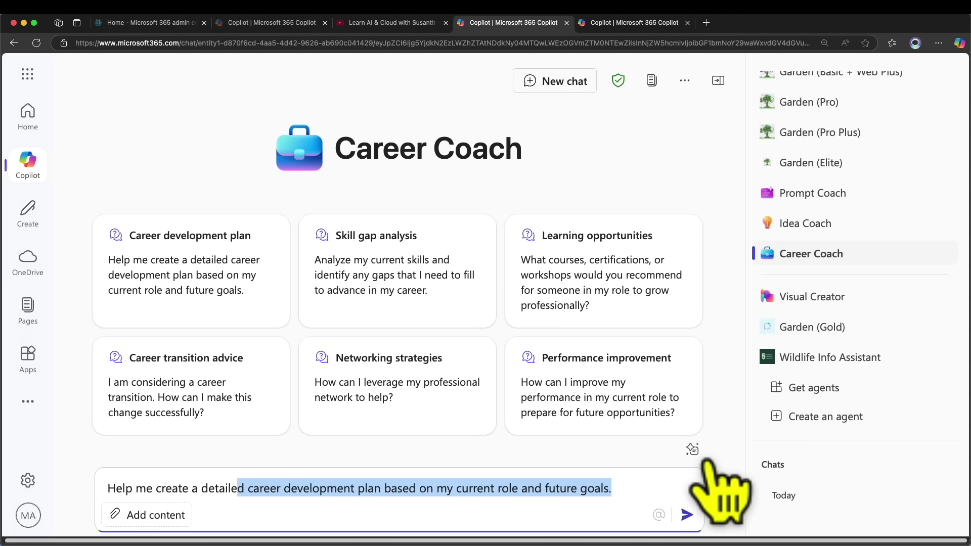
{"action": "left_click", "coordinate": [687, 515]}
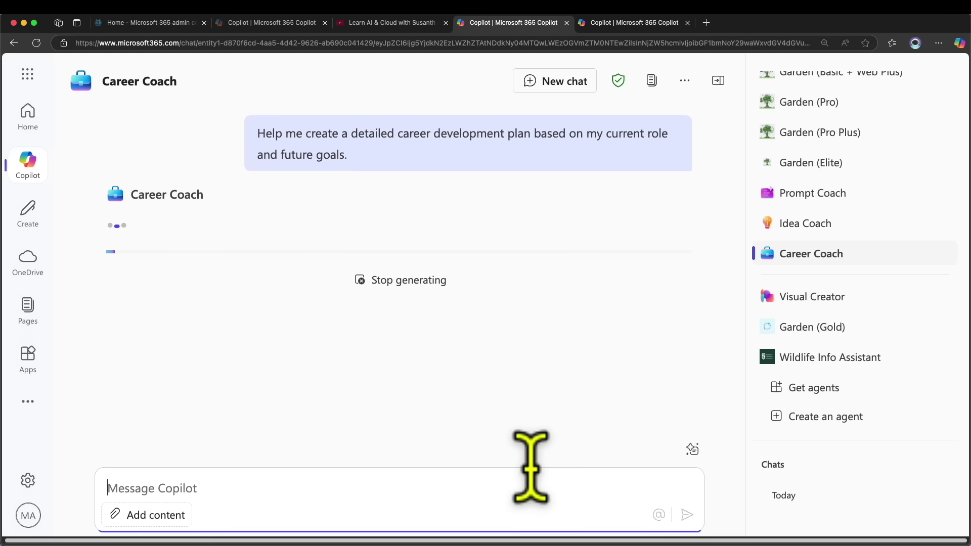
Send the reply "My current role is desktop adminstrator. My futre goal is to become AI enginner. I want to land a job at Microsoft India.".
{"action": "type", "text": "My current role is desktop adminstrator. My futre goal is to become AI enginner. I want to land a job at Microsoft India."}
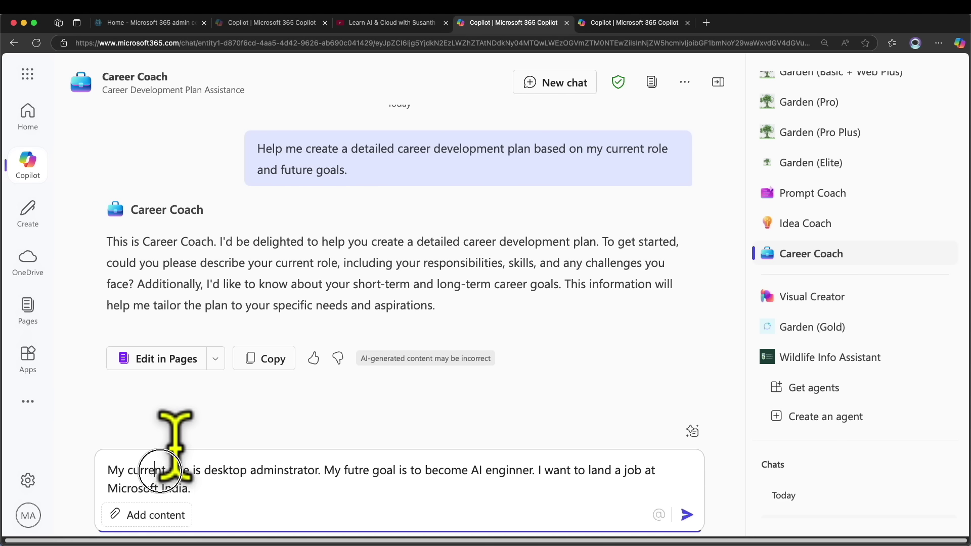
{"action": "left_click_drag", "start_coordinate": [156, 444], "coordinate": [559, 461]}
{"action": "left_click", "coordinate": [687, 514]}
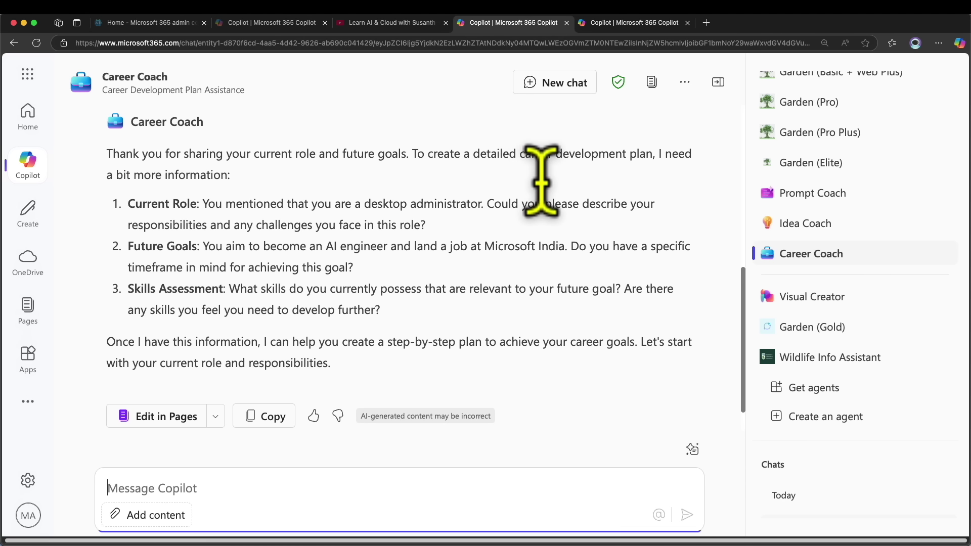
Draft a numbered reply with "1. Managing desktopos and mobile deviced for end users using Intune" and "2. 2-3 years.".
{"action": "type", "text": "1. Managing desktopos and mobile deviced for end users using Intune"}
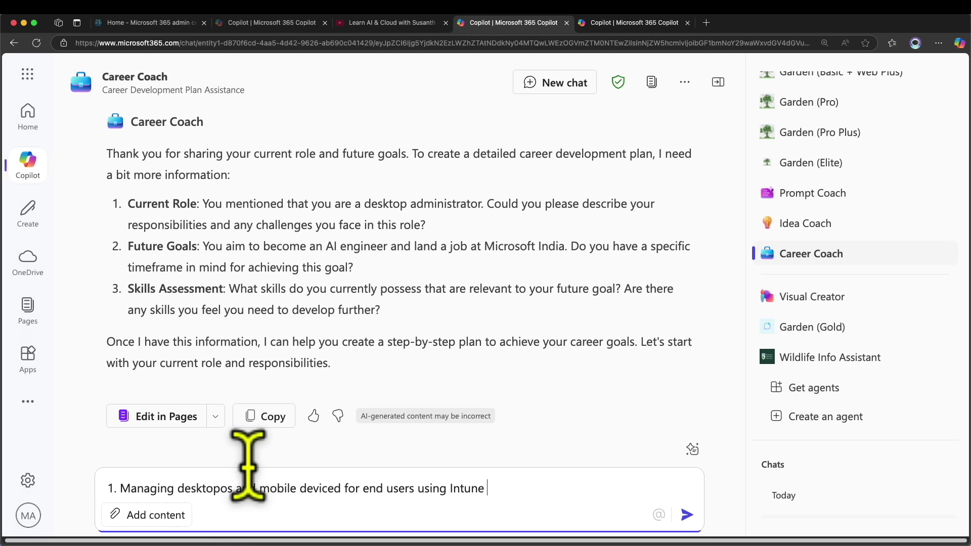
{"action": "key", "text": "shift+Return"}
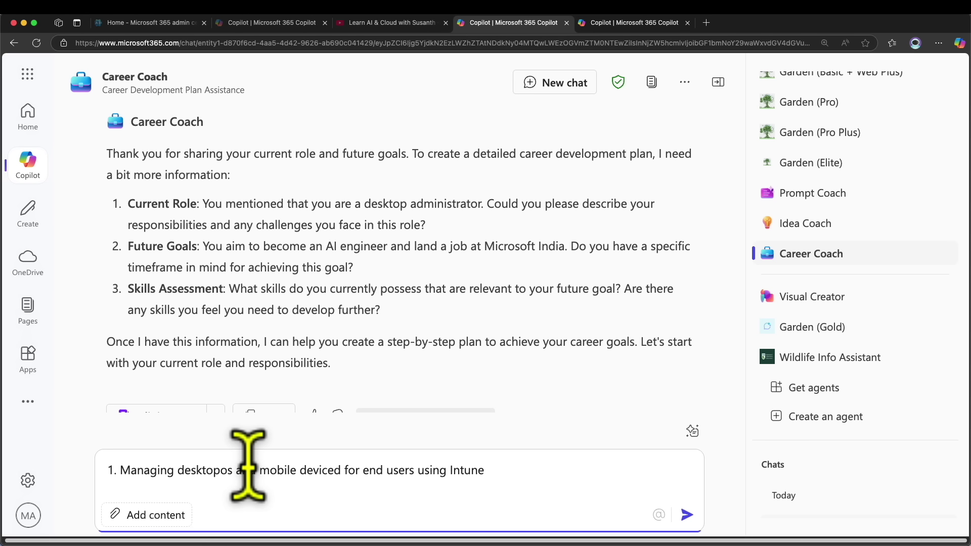
{"action": "type", "text": "2."}
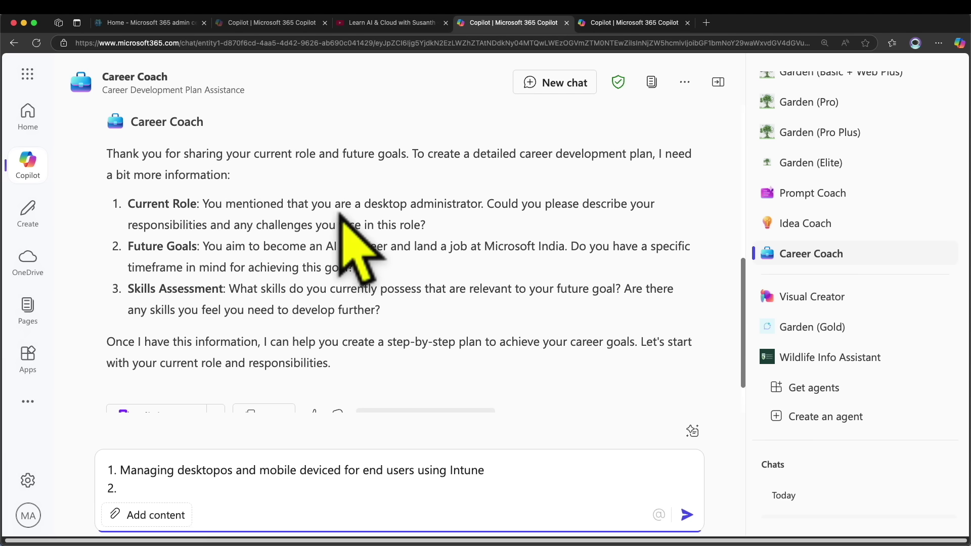
{"action": "left_click", "coordinate": [246, 251]}
{"action": "left_click_drag", "start_coordinate": [246, 250], "coordinate": [565, 247]}
{"action": "left_click", "coordinate": [428, 234]}
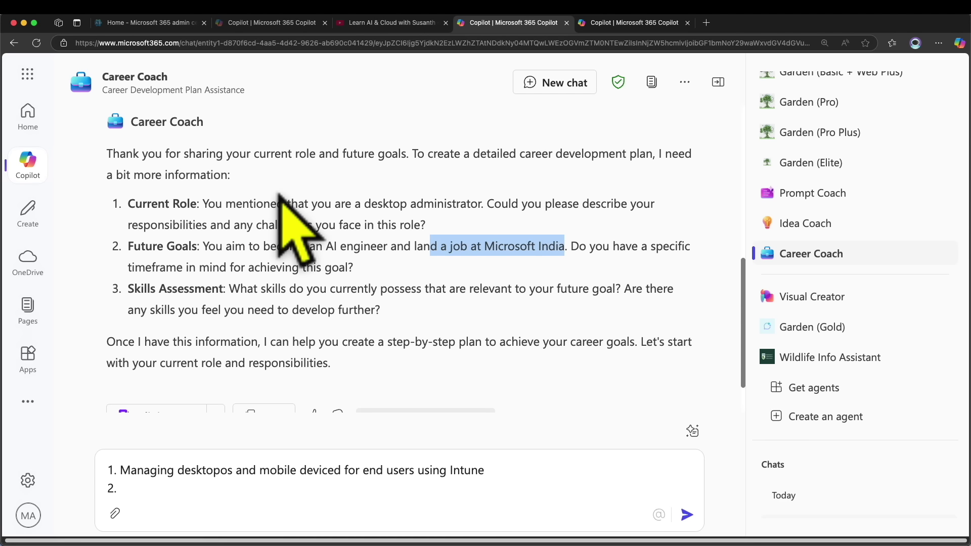
{"action": "left_click", "coordinate": [202, 230]}
{"action": "left_click", "coordinate": [229, 485]}
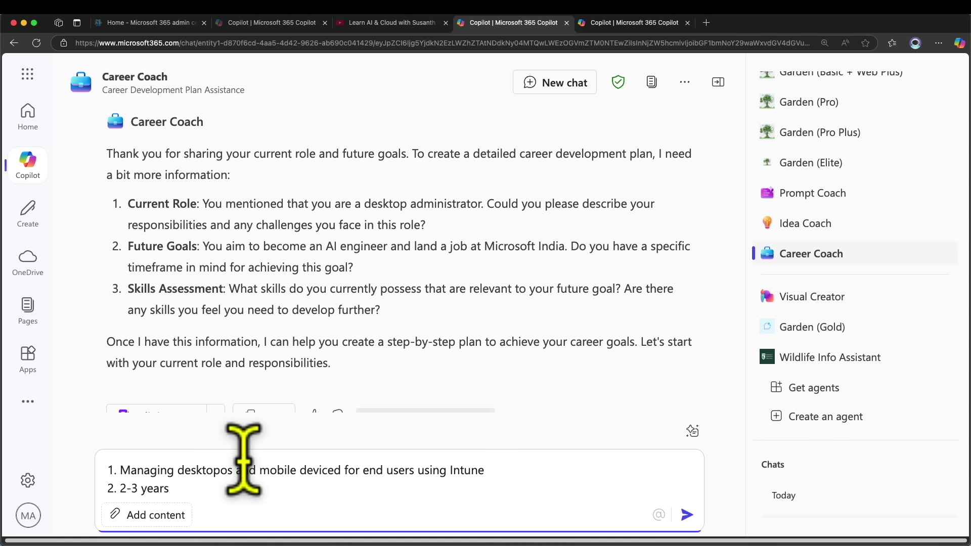
{"action": "type", "text": "."}
Add "3. I currenty have AI 900 certifciation. I want to do advanced trainings. DOnt know where to start." and send the reply.
{"action": "key", "text": "shift+Return"}
{"action": "type", "text": "3."}
{"action": "left_click_drag", "start_coordinate": [230, 288], "coordinate": [449, 289]}
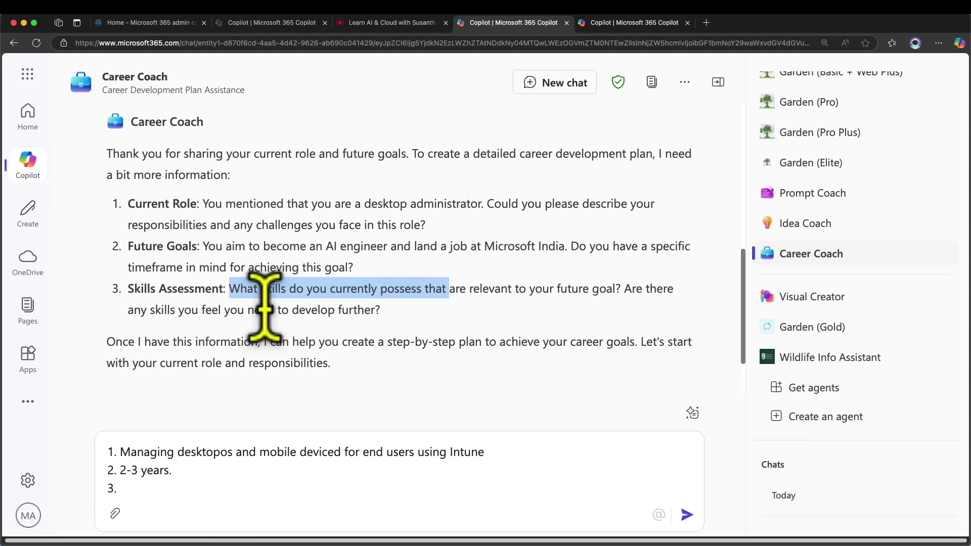
{"action": "left_click", "coordinate": [280, 456]}
{"action": "type", "text": "I currenty have AI 900 certifciation. I want to do advanced trainings. DOnt know where to start."}
{"action": "left_click_drag", "start_coordinate": [163, 462], "coordinate": [373, 470]}
{"action": "left_click", "coordinate": [309, 488]}
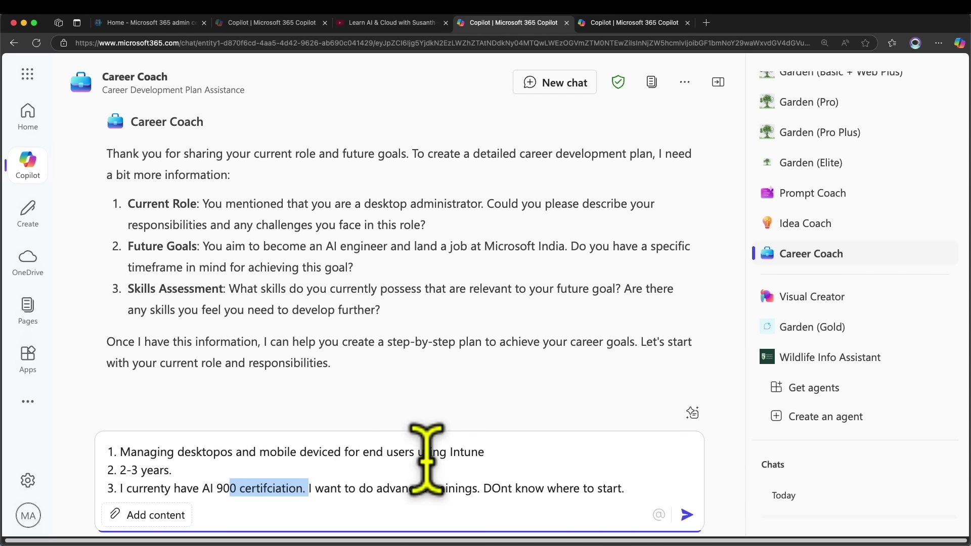
{"action": "left_click_drag", "start_coordinate": [335, 468], "coordinate": [610, 464]}
{"action": "left_click", "coordinate": [527, 455]}
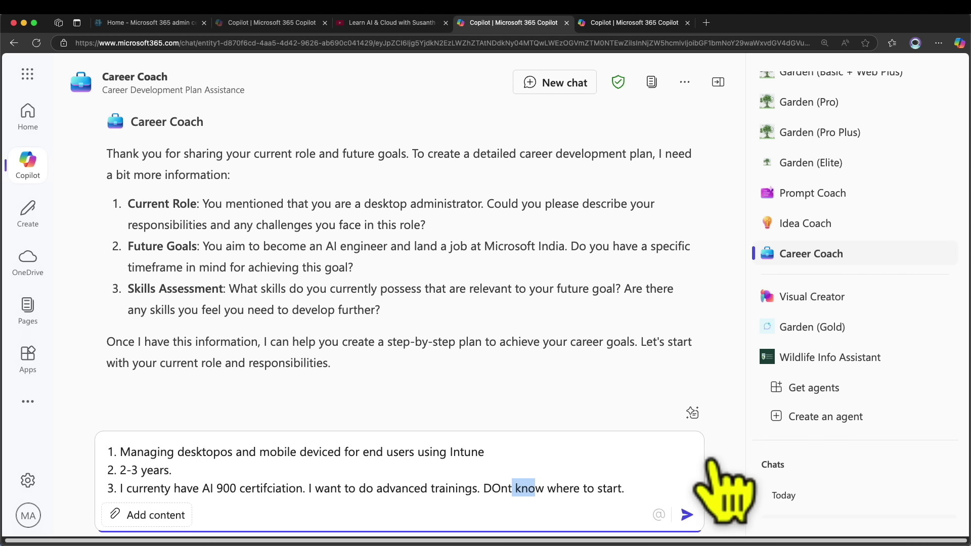
{"action": "left_click", "coordinate": [687, 514]}
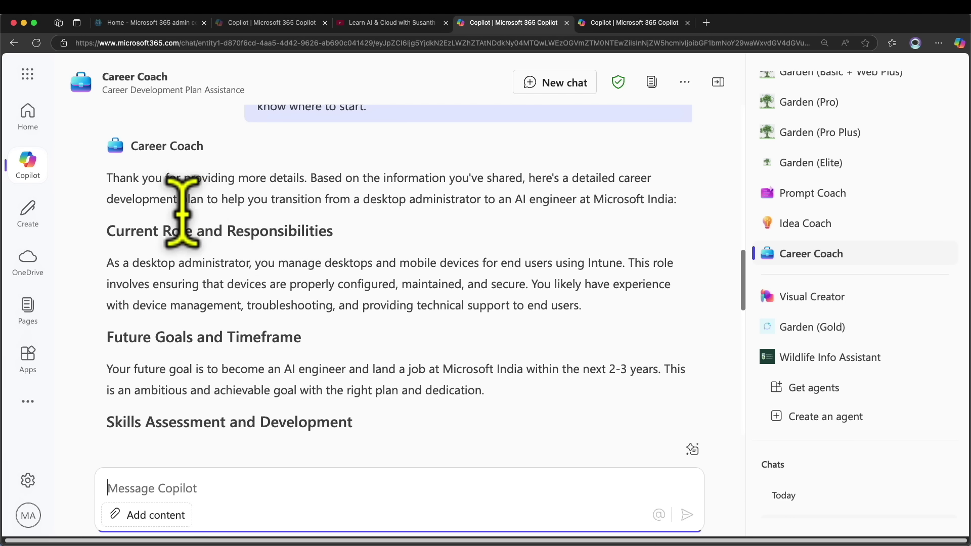
Examine the Current Role and Responsibilities and the Future Goals and Timeframe sections of the AI engineer career plan.
{"action": "left_click_drag", "start_coordinate": [156, 264], "coordinate": [301, 267]}
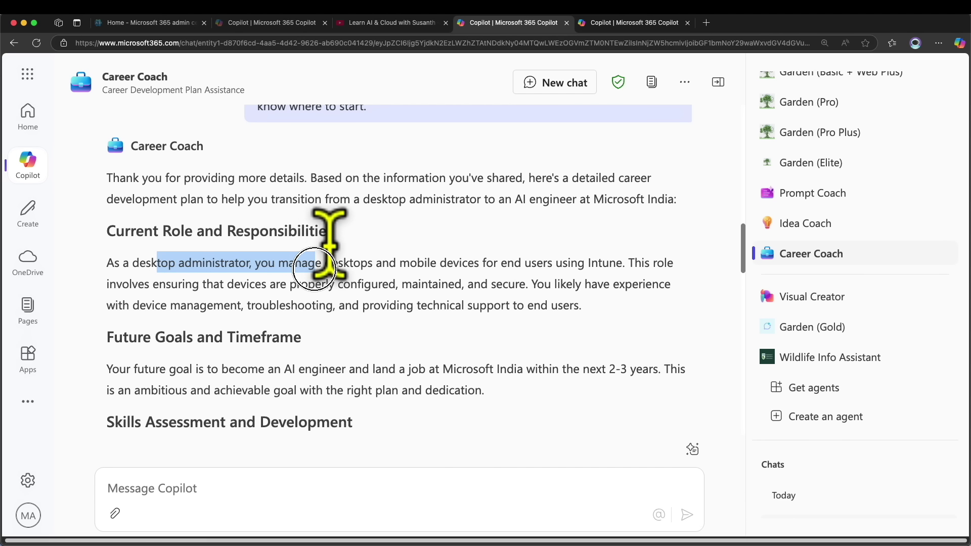
{"action": "left_click_drag", "start_coordinate": [185, 283], "coordinate": [375, 304]}
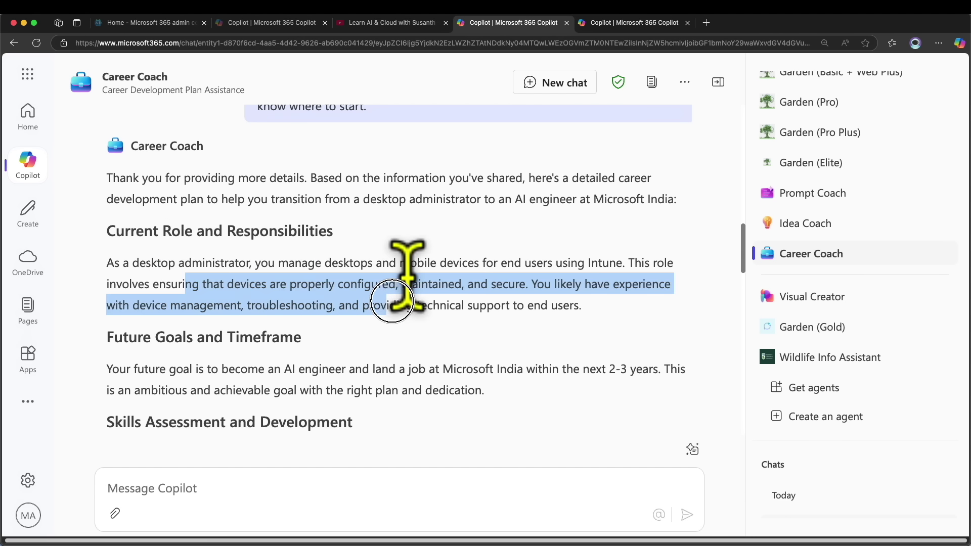
{"action": "left_click_drag", "start_coordinate": [407, 268], "coordinate": [211, 225]}
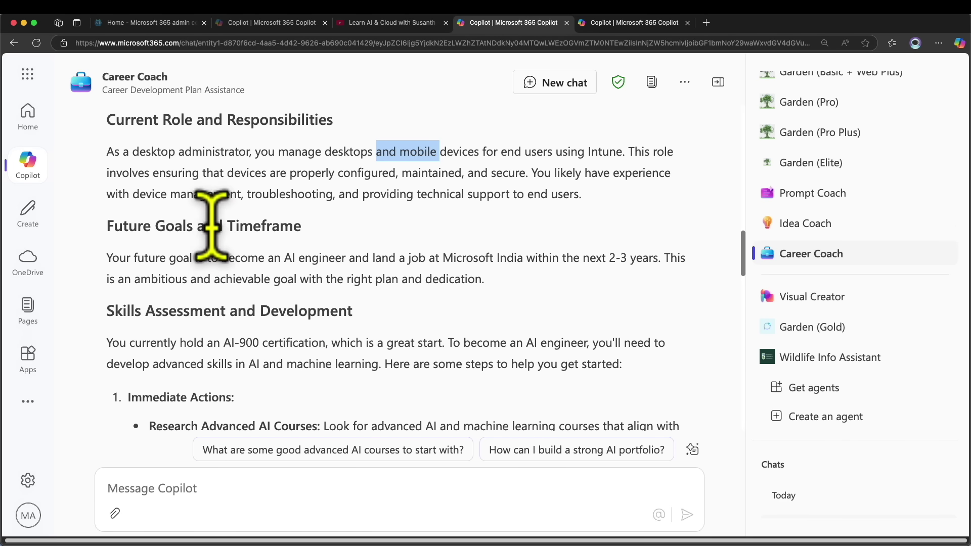
{"action": "left_click_drag", "start_coordinate": [191, 258], "coordinate": [274, 258]}
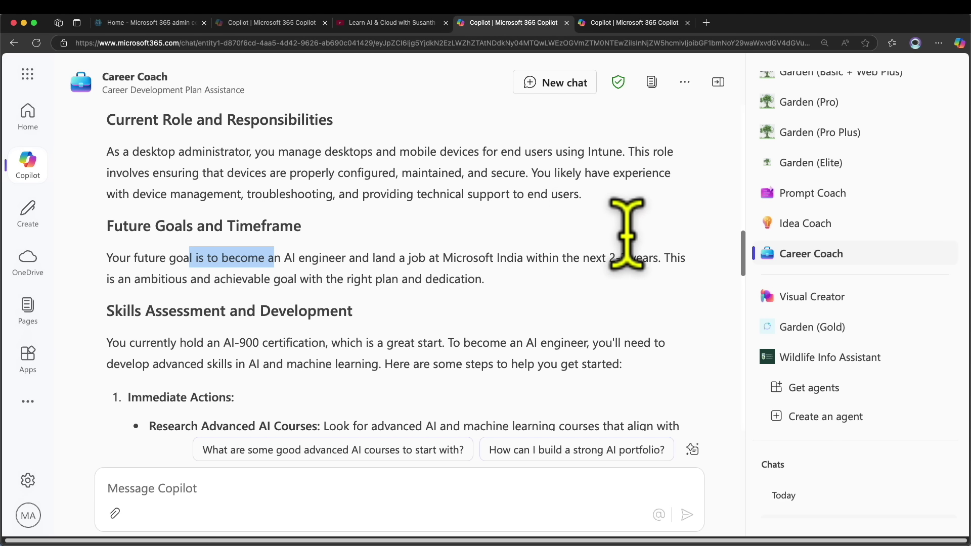
{"action": "left_click_drag", "start_coordinate": [613, 257], "coordinate": [685, 258]}
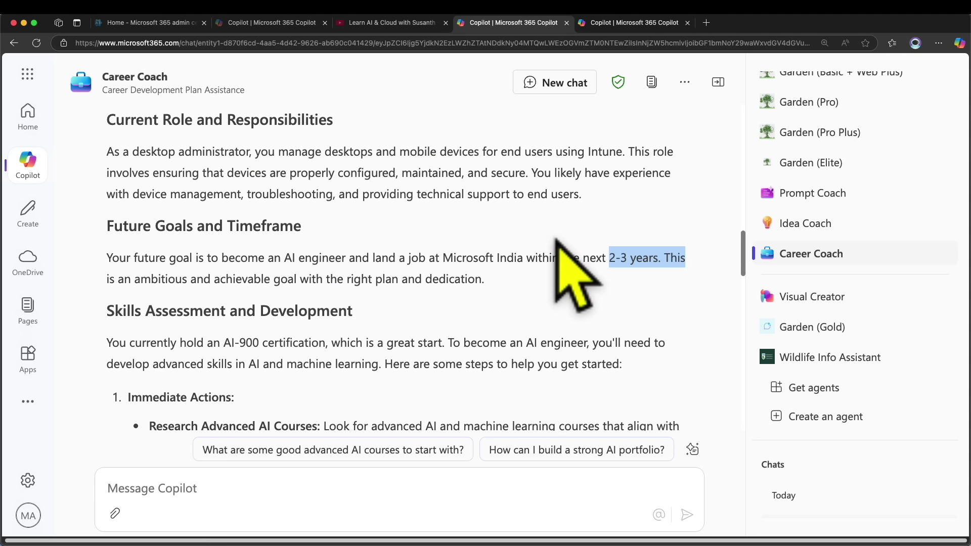
Examine the Immediate Actions under Skills Assessment and Development, covering advanced AI courses, enrollment and AI communities.
{"action": "scroll", "coordinate": [551, 233], "scroll_direction": "down", "scroll_amount": 3}
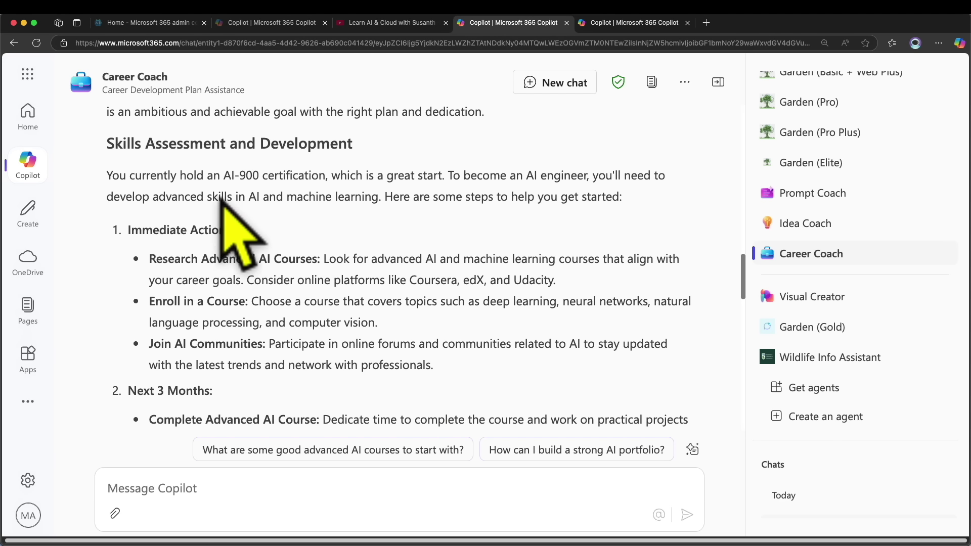
{"action": "left_click_drag", "start_coordinate": [185, 259], "coordinate": [566, 260]}
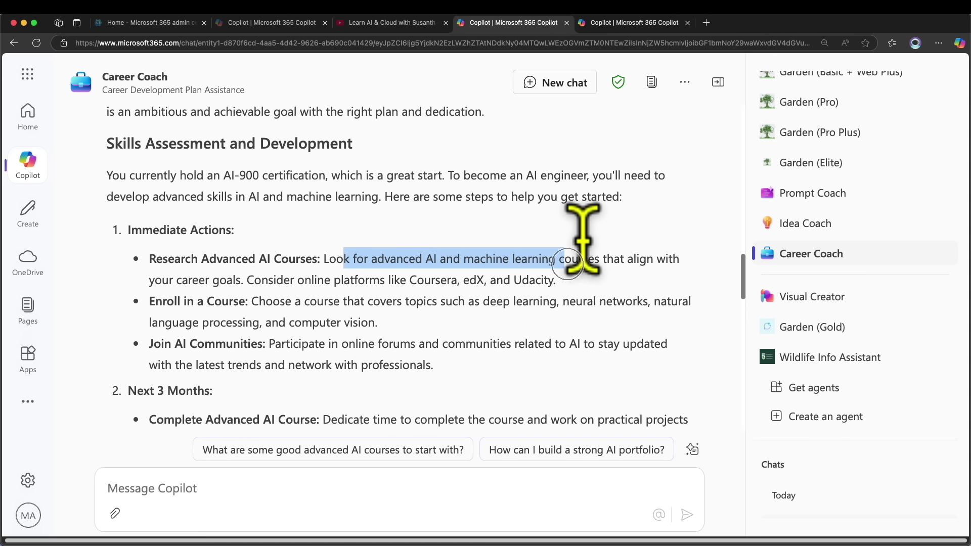
{"action": "left_click_drag", "start_coordinate": [254, 280], "coordinate": [402, 257]}
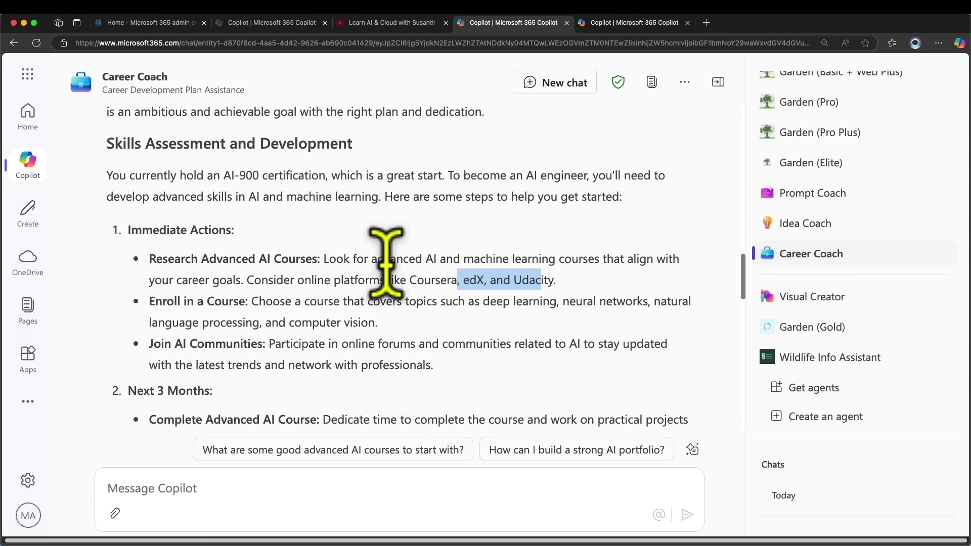
{"action": "left_click_drag", "start_coordinate": [264, 263], "coordinate": [209, 262]}
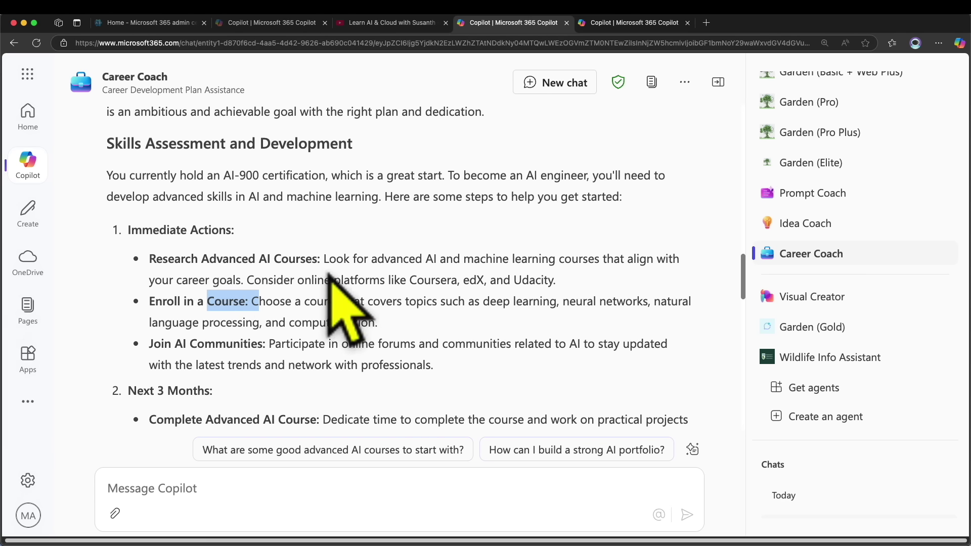
{"action": "scroll", "coordinate": [347, 299], "scroll_direction": "down", "scroll_amount": 2}
{"action": "left_click_drag", "start_coordinate": [503, 260], "coordinate": [612, 260]}
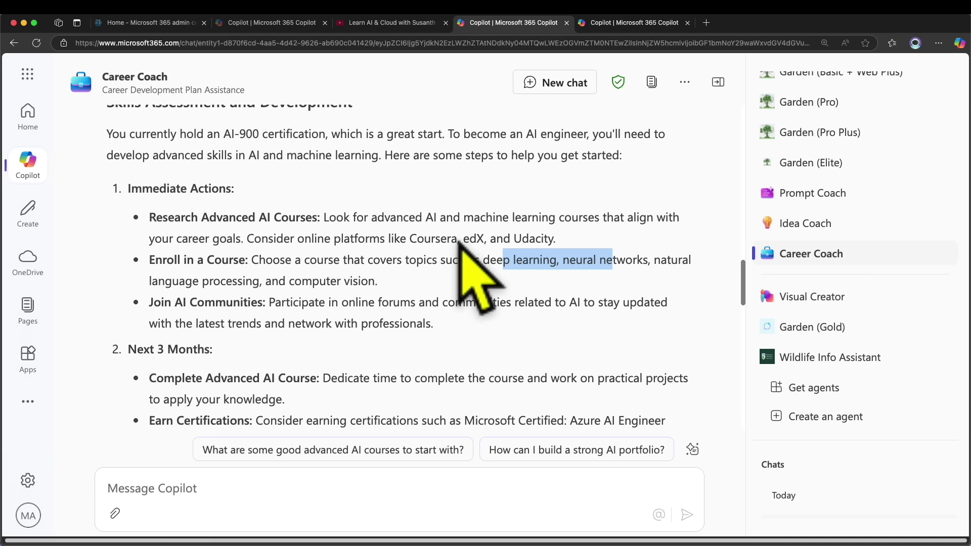
{"action": "left_click_drag", "start_coordinate": [368, 281], "coordinate": [55, 298]}
{"action": "left_click", "coordinate": [360, 303]}
{"action": "left_click_drag", "start_coordinate": [360, 303], "coordinate": [477, 303]}
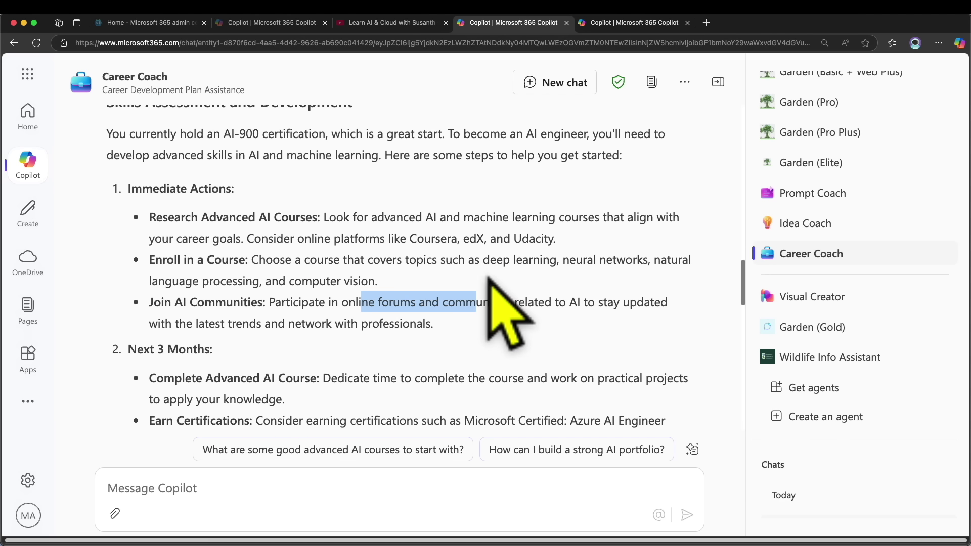
Examine the AI engineer plan's Next 3 Months and Next 6 Months recommendations.
{"action": "scroll", "coordinate": [476, 304], "scroll_direction": "down", "scroll_amount": 4}
{"action": "left_click_drag", "start_coordinate": [175, 183], "coordinate": [338, 183]}
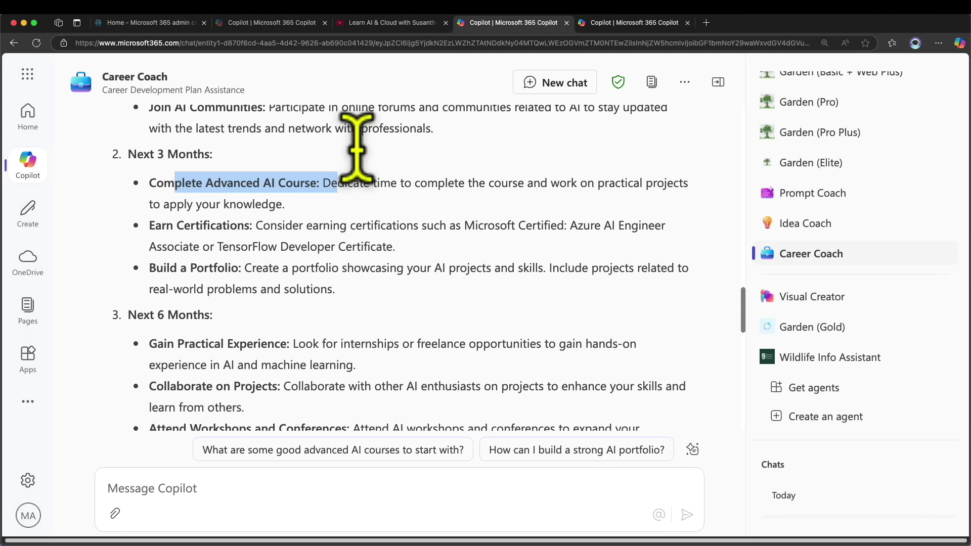
{"action": "left_click_drag", "start_coordinate": [216, 225], "coordinate": [161, 225]}
{"action": "left_click_drag", "start_coordinate": [150, 268], "coordinate": [268, 268]}
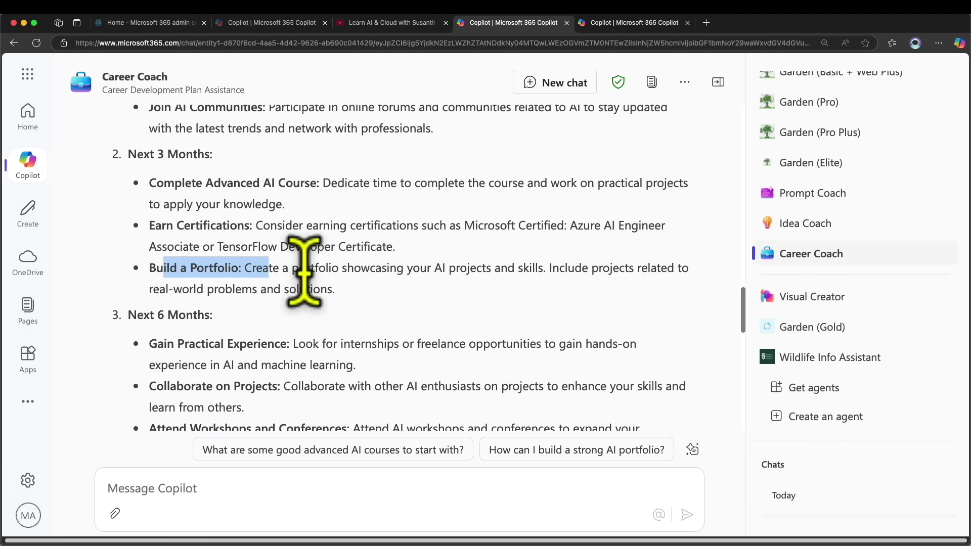
{"action": "scroll", "coordinate": [303, 262], "scroll_direction": "down", "scroll_amount": 3}
{"action": "left_click_drag", "start_coordinate": [145, 198], "coordinate": [306, 221]}
{"action": "left_click_drag", "start_coordinate": [185, 264], "coordinate": [418, 305]}
{"action": "scroll", "coordinate": [417, 305], "scroll_direction": "down", "scroll_amount": 3}
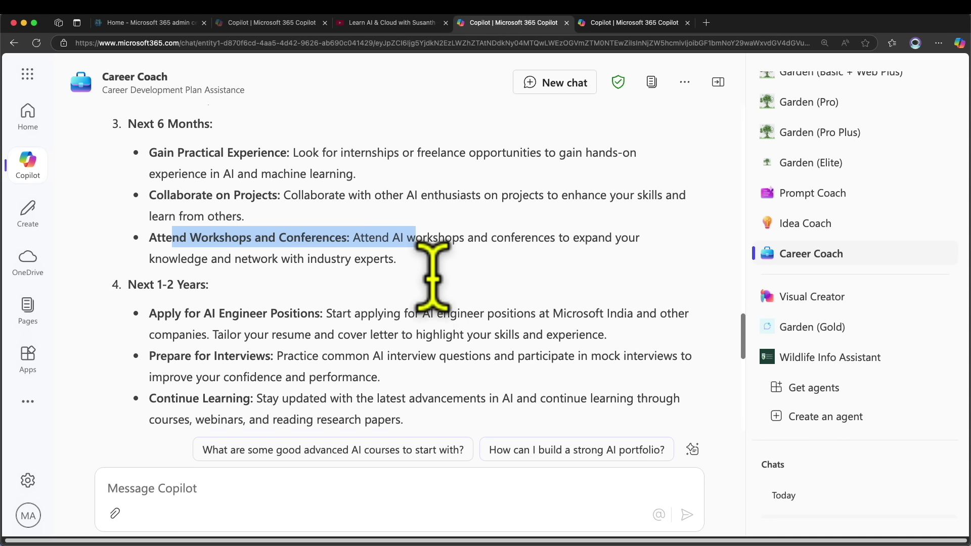
Examine the AI engineer plan's Next 1-2 Years and Ongoing recommendations.
{"action": "left_click_drag", "start_coordinate": [190, 260], "coordinate": [344, 289]}
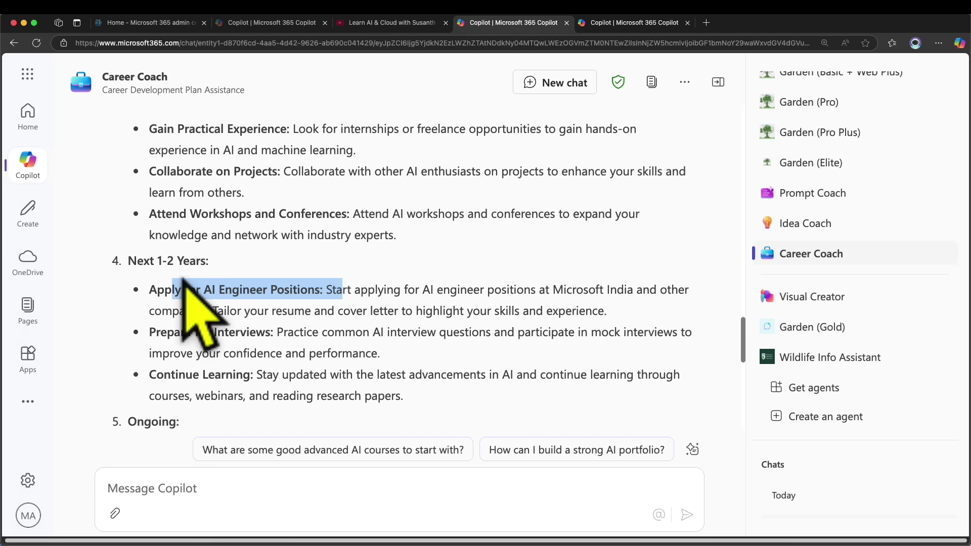
{"action": "left_click_drag", "start_coordinate": [167, 331], "coordinate": [256, 331]}
{"action": "left_click_drag", "start_coordinate": [164, 374], "coordinate": [235, 375]}
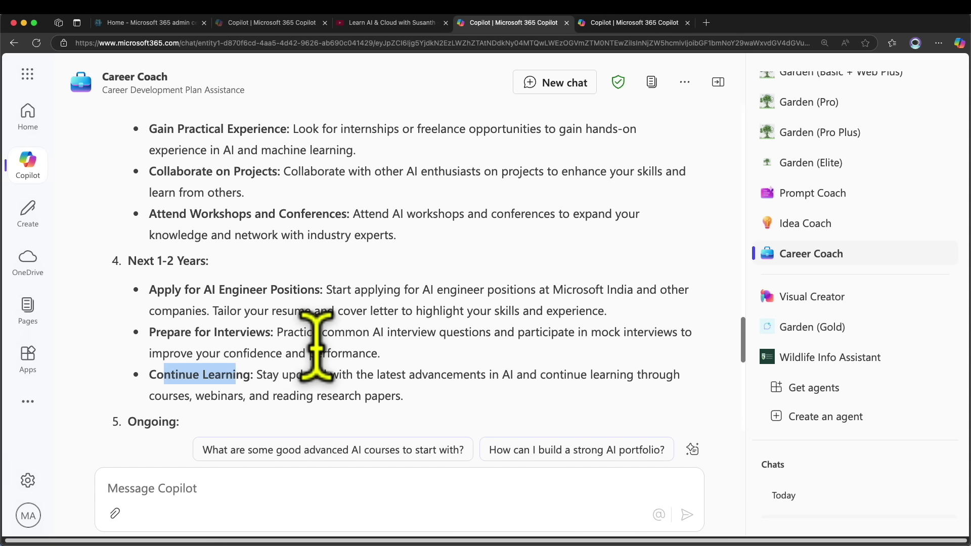
{"action": "scroll", "coordinate": [316, 344], "scroll_direction": "down", "scroll_amount": 5}
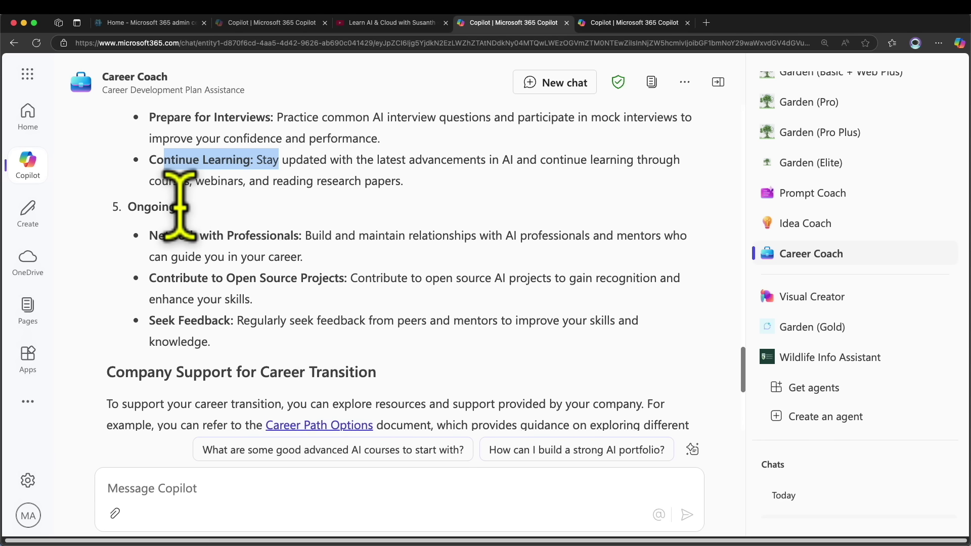
{"action": "left_click", "coordinate": [158, 232]}
{"action": "left_click_drag", "start_coordinate": [158, 231], "coordinate": [288, 235]}
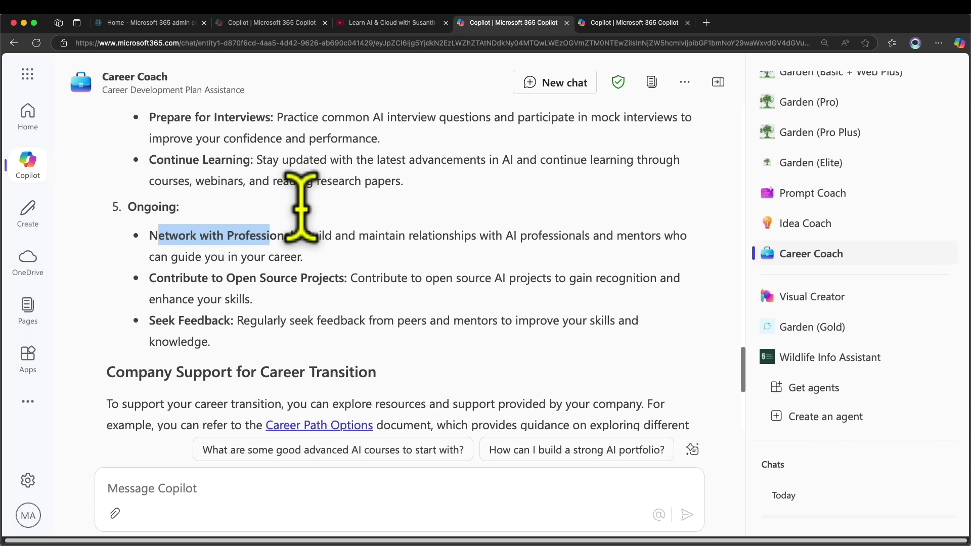
{"action": "left_click_drag", "start_coordinate": [171, 278], "coordinate": [491, 279]}
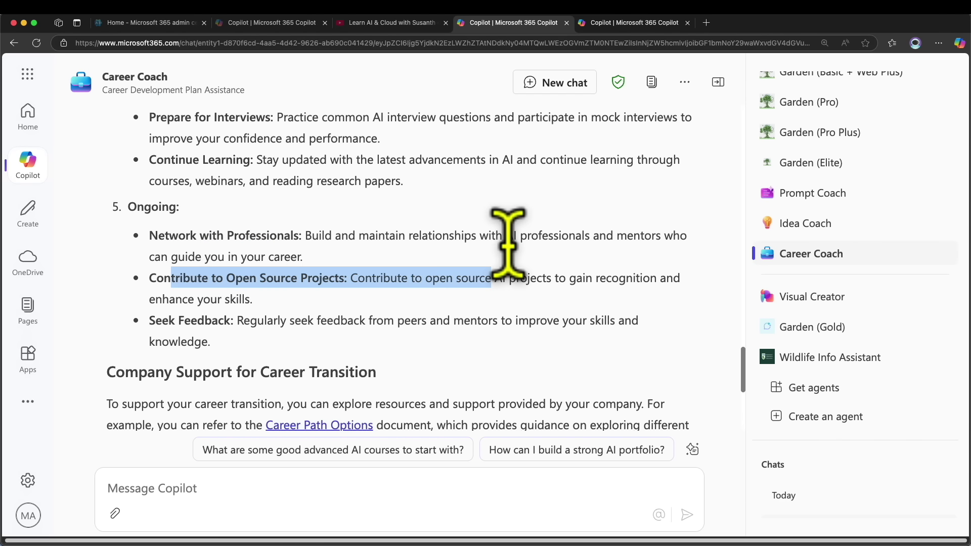
{"action": "left_click_drag", "start_coordinate": [169, 320], "coordinate": [276, 324]}
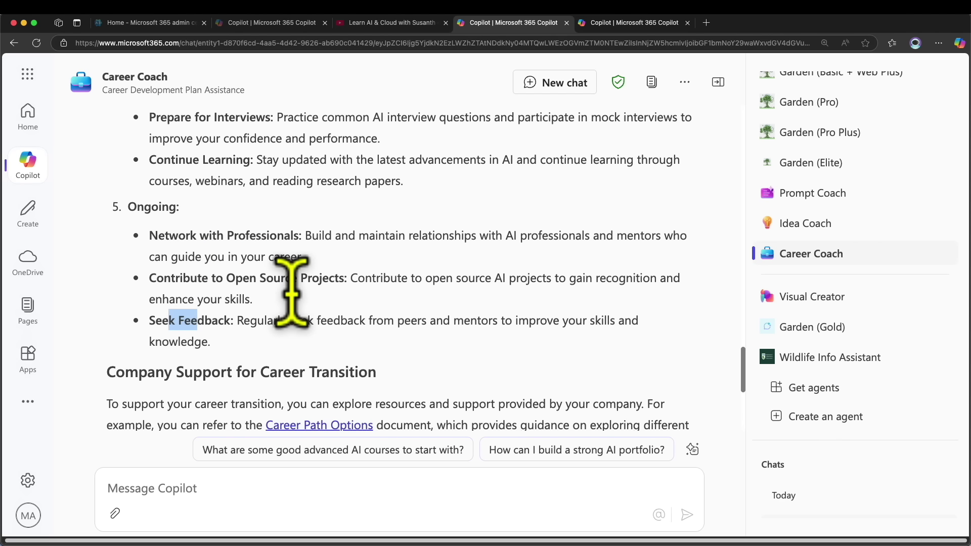
Return to the Skills Assessment and Development section and review the Immediate Actions again, continuing down through Next 3 Months.
{"action": "scroll", "coordinate": [292, 293], "scroll_direction": "up", "scroll_amount": 15}
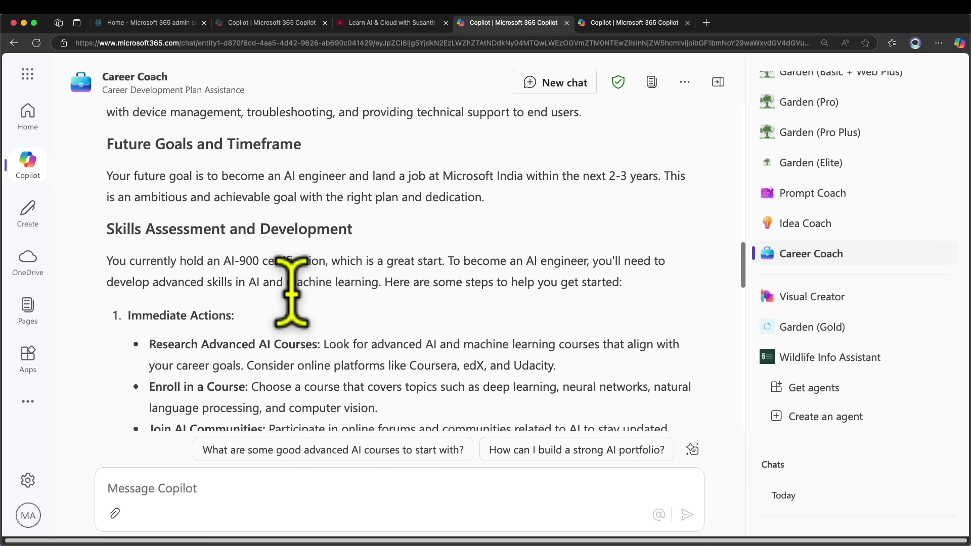
{"action": "scroll", "coordinate": [292, 293], "scroll_direction": "down", "scroll_amount": 4}
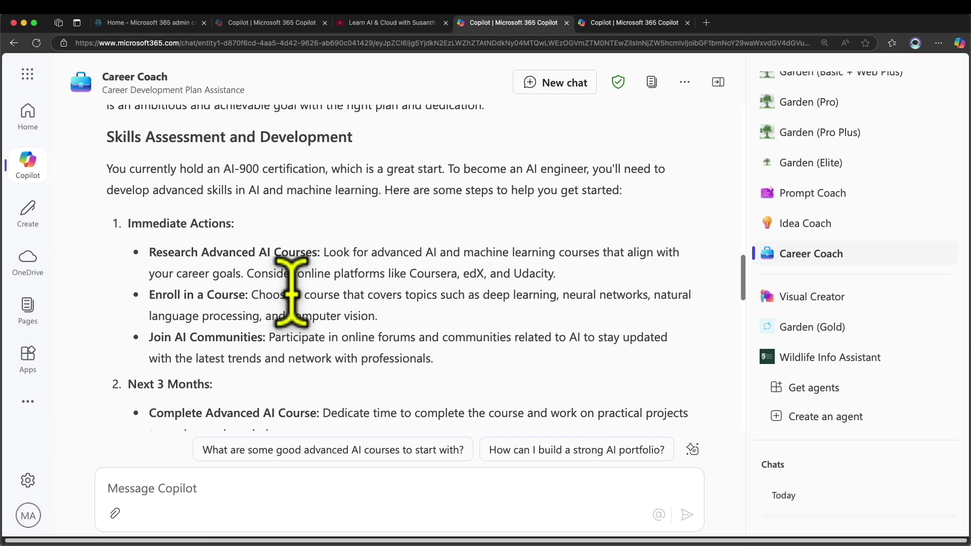
{"action": "scroll", "coordinate": [291, 293], "scroll_direction": "down", "scroll_amount": 3}
{"action": "left_click_drag", "start_coordinate": [207, 221], "coordinate": [409, 221]}
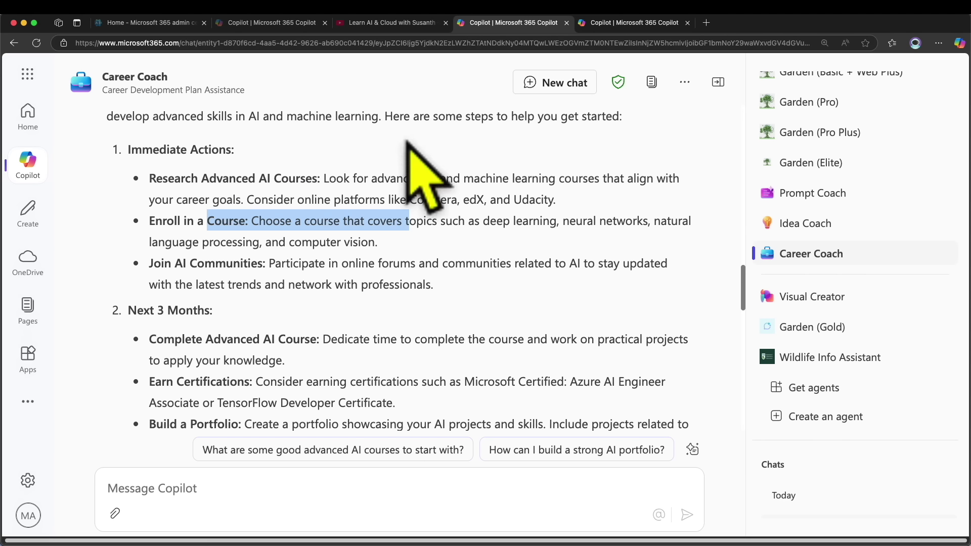
{"action": "left_click_drag", "start_coordinate": [356, 179], "coordinate": [535, 200]}
{"action": "left_click_drag", "start_coordinate": [368, 242], "coordinate": [527, 242]}
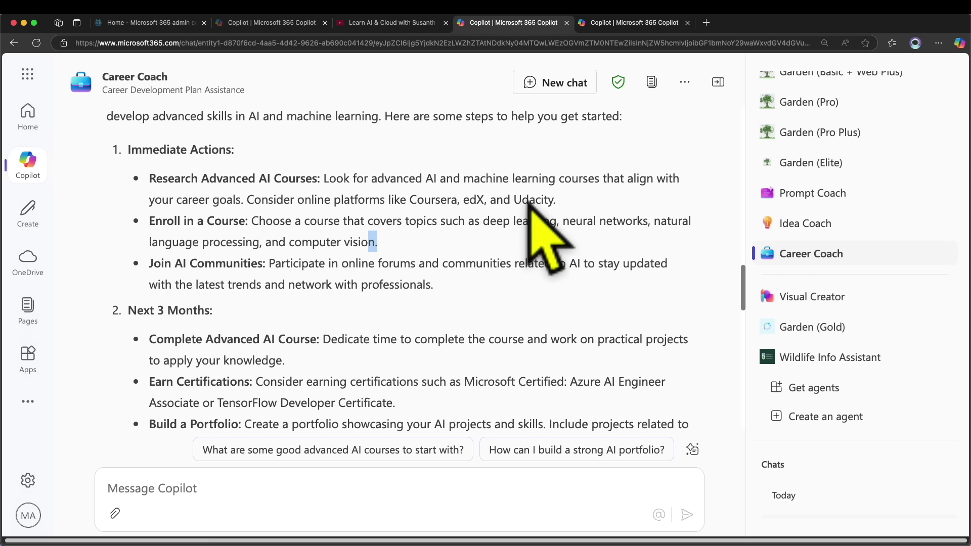
{"action": "scroll", "coordinate": [529, 202], "scroll_direction": "down", "scroll_amount": 1}
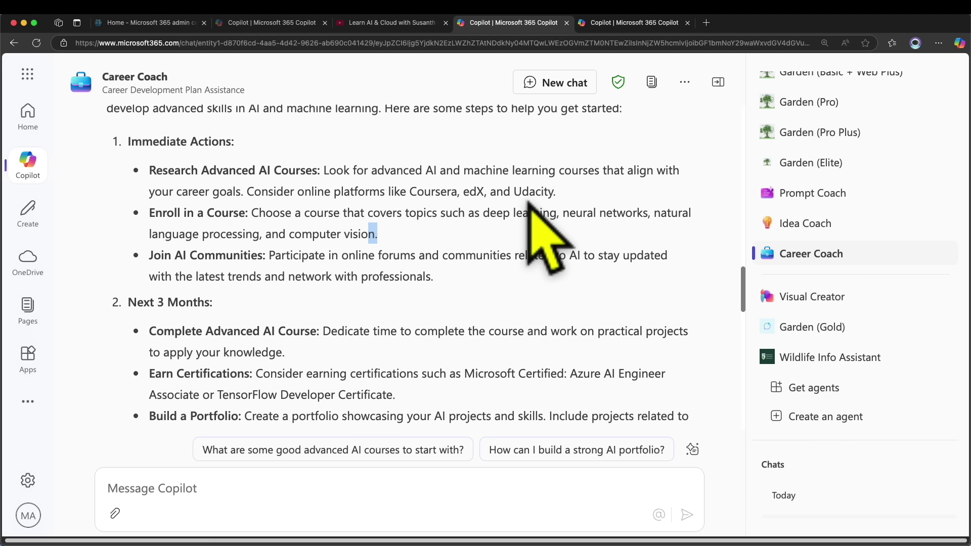
{"action": "scroll", "coordinate": [528, 202], "scroll_direction": "down", "scroll_amount": 4}
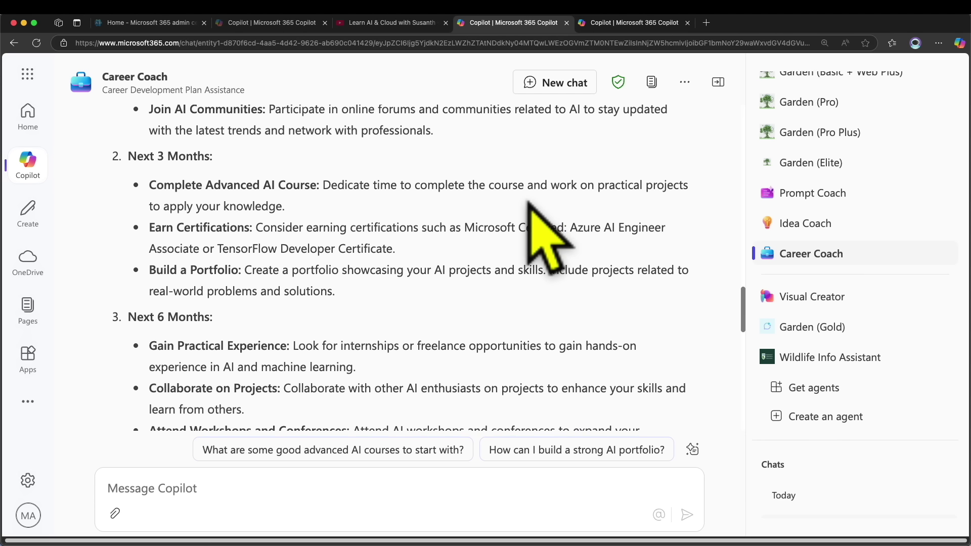
Review the Immediate Actions, Next 3 Months and Next 6 Months recommendations in the AI engineer plan.
{"action": "scroll", "coordinate": [528, 202], "scroll_direction": "up", "scroll_amount": 1}
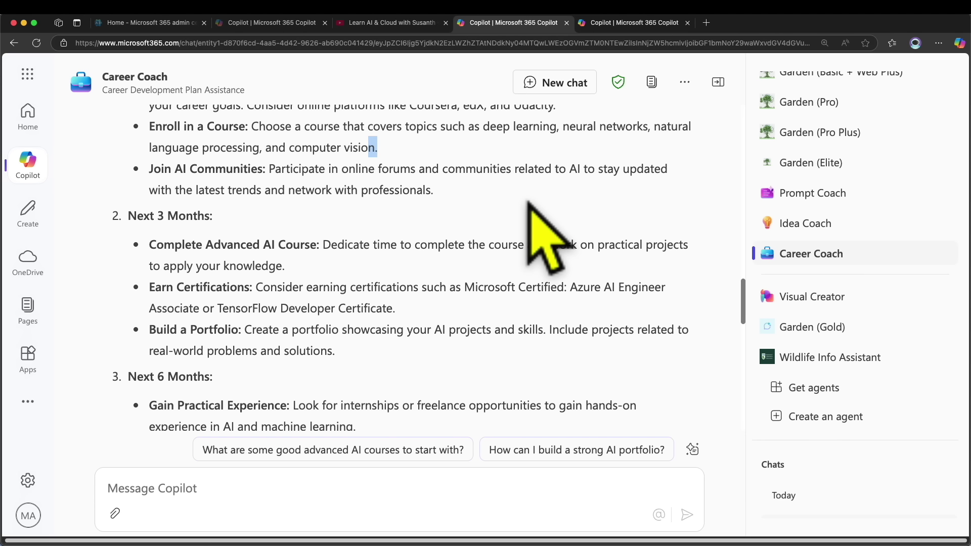
{"action": "scroll", "coordinate": [528, 202], "scroll_direction": "up", "scroll_amount": 1}
{"action": "scroll", "coordinate": [529, 202], "scroll_direction": "down", "scroll_amount": 6}
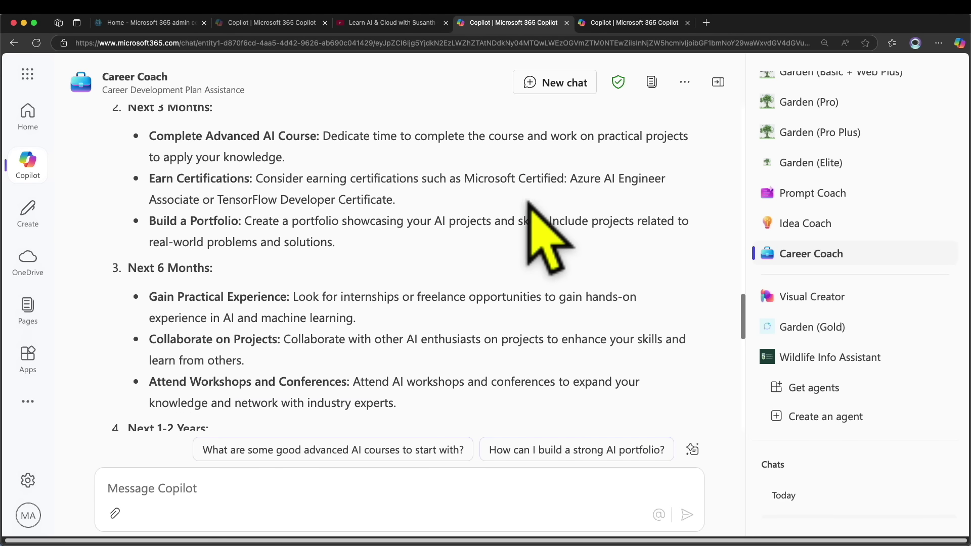
{"action": "scroll", "coordinate": [528, 202], "scroll_direction": "up", "scroll_amount": 8}
{"action": "scroll", "coordinate": [528, 202], "scroll_direction": "down", "scroll_amount": 8}
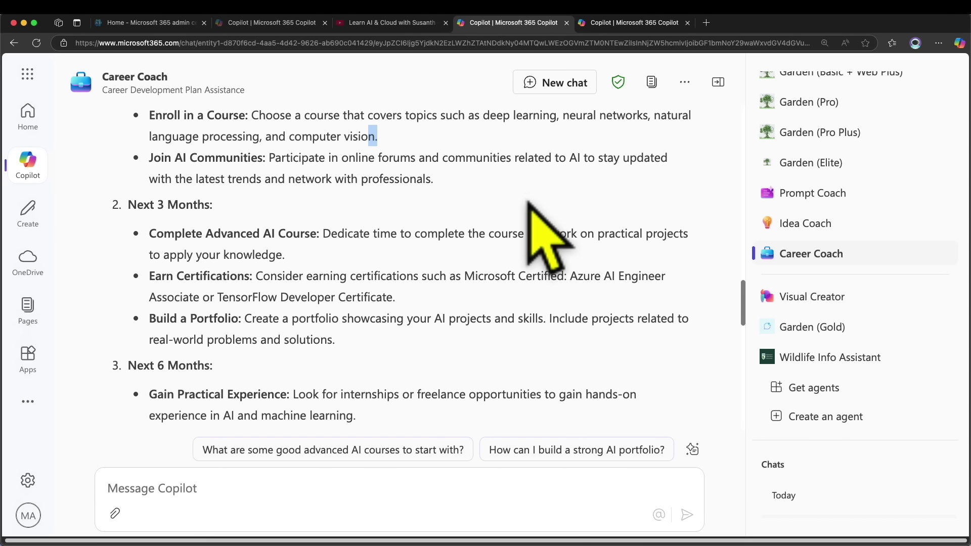
{"action": "scroll", "coordinate": [528, 203], "scroll_direction": "down", "scroll_amount": 1}
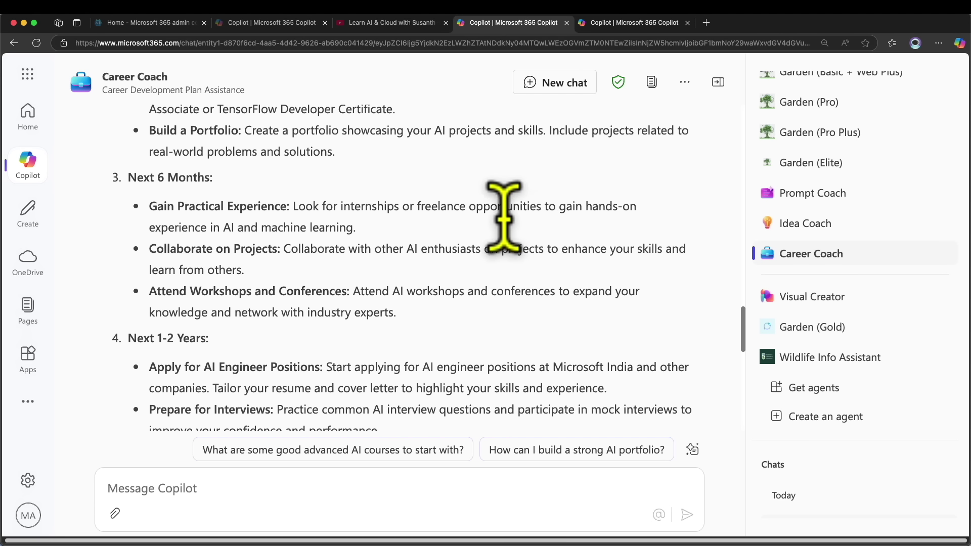
Examine the rest of the AI engineer plan through Company Support for Career Transition, then return to the earlier answers about role and skills.
{"action": "scroll", "coordinate": [484, 224], "scroll_direction": "down", "scroll_amount": 10}
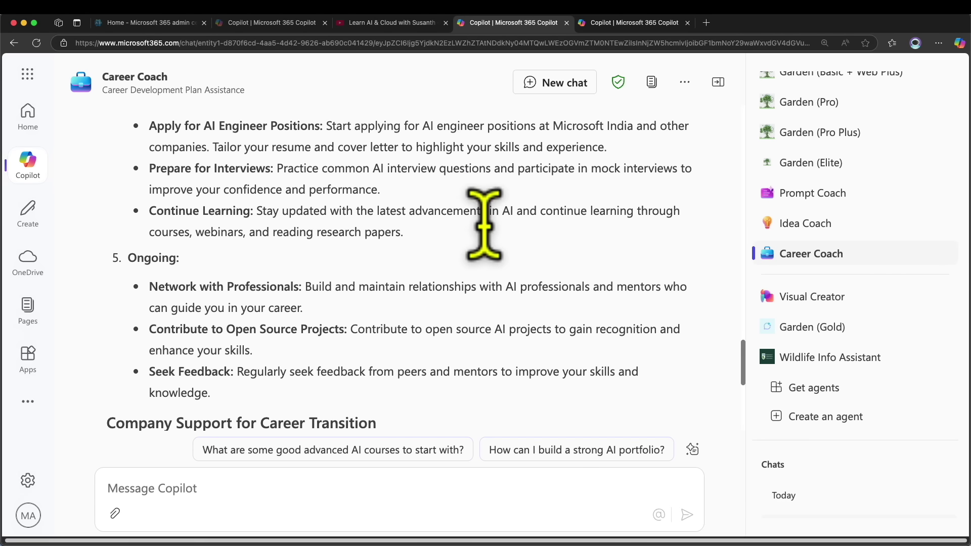
{"action": "scroll", "coordinate": [484, 224], "scroll_direction": "down", "scroll_amount": 7}
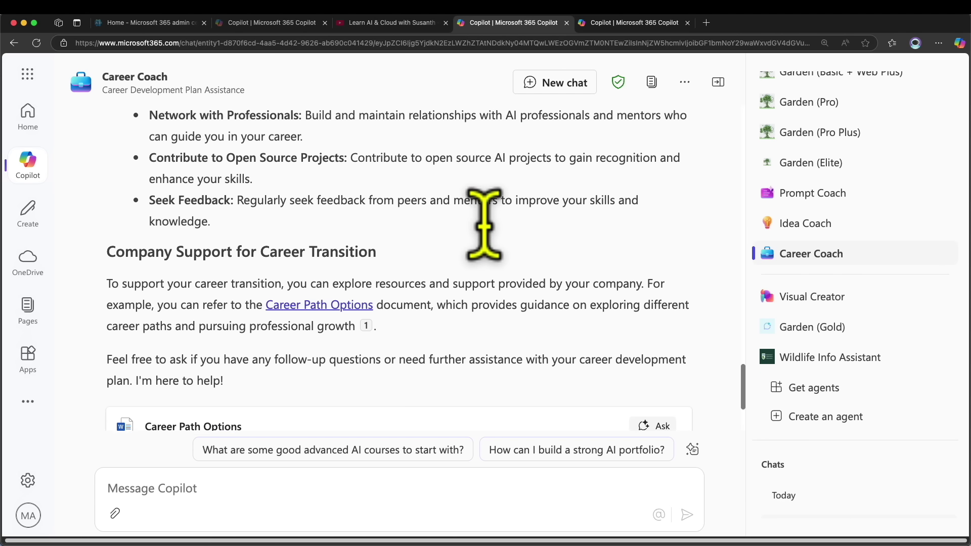
{"action": "scroll", "coordinate": [484, 224], "scroll_direction": "up", "scroll_amount": 1}
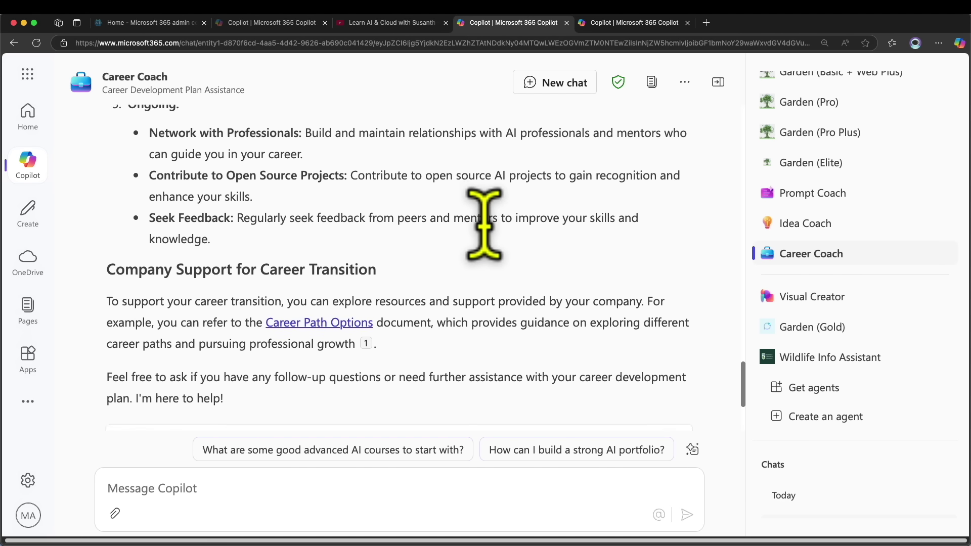
{"action": "scroll", "coordinate": [484, 224], "scroll_direction": "down", "scroll_amount": 5}
{"action": "scroll", "coordinate": [484, 224], "scroll_direction": "up", "scroll_amount": 4}
{"action": "scroll", "coordinate": [484, 224], "scroll_direction": "up", "scroll_amount": 20}
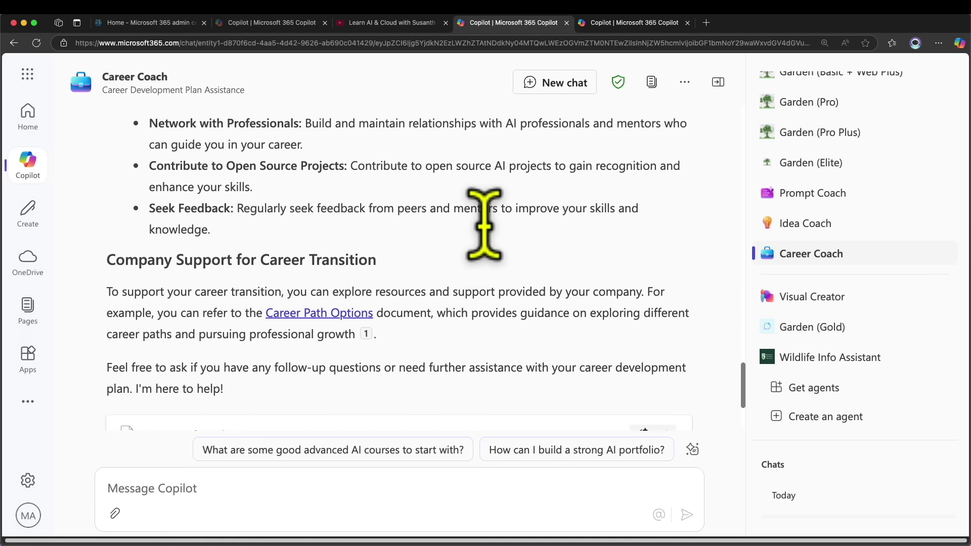
{"action": "scroll", "coordinate": [484, 224], "scroll_direction": "up", "scroll_amount": 20}
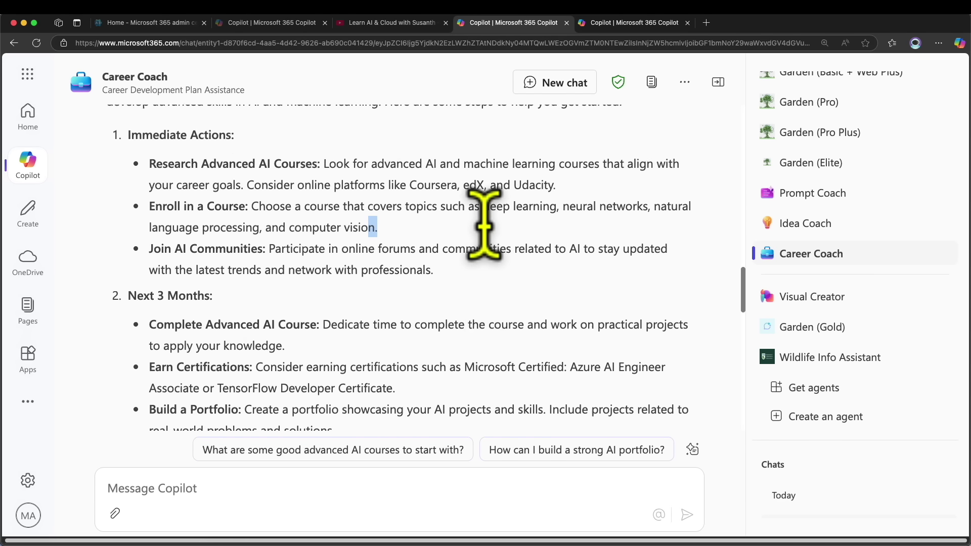
{"action": "scroll", "coordinate": [483, 224], "scroll_direction": "up", "scroll_amount": 1}
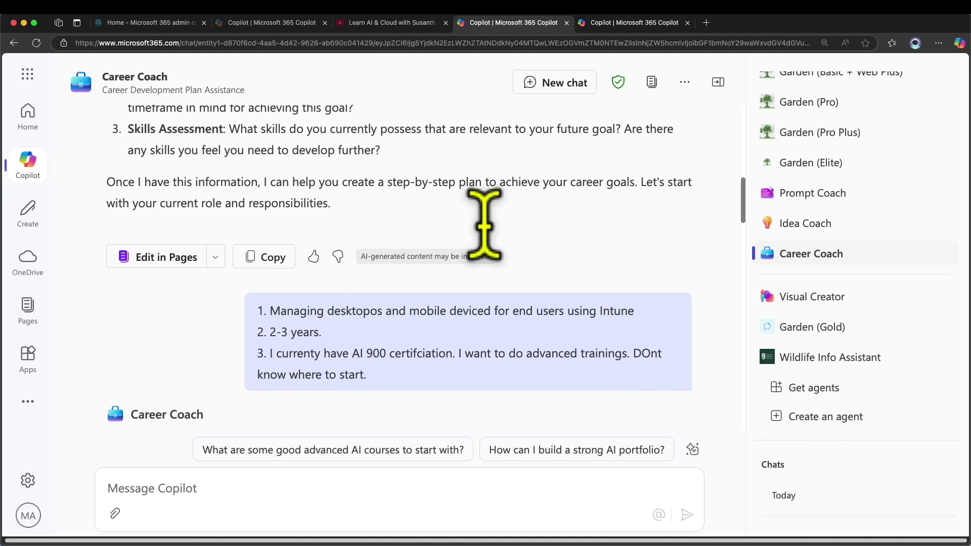
Ask Career Coach the suggested follow-up question "What are some good advanced AI courses to start with?".
{"action": "scroll", "coordinate": [477, 210], "scroll_direction": "down", "scroll_amount": 20}
{"action": "left_click", "coordinate": [437, 447]}
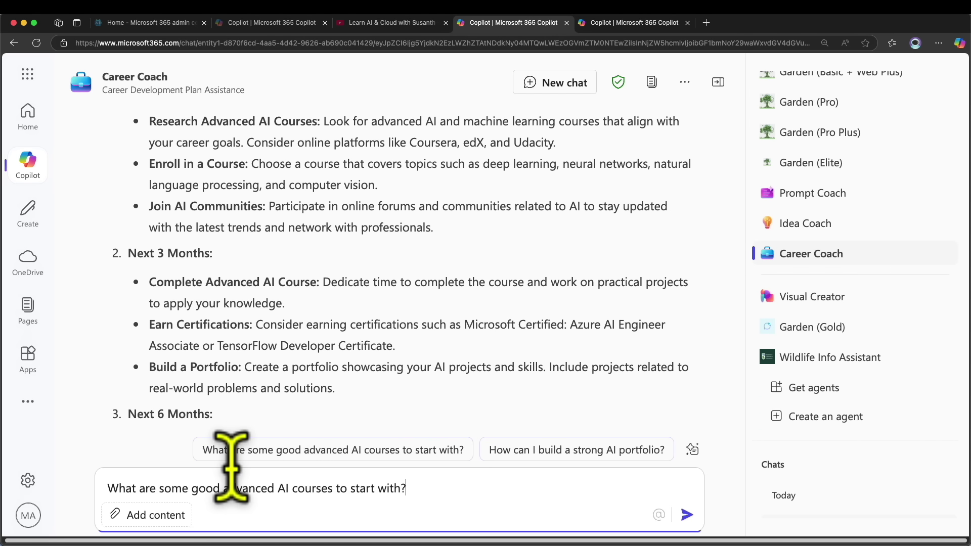
{"action": "left_click_drag", "start_coordinate": [213, 488], "coordinate": [481, 445]}
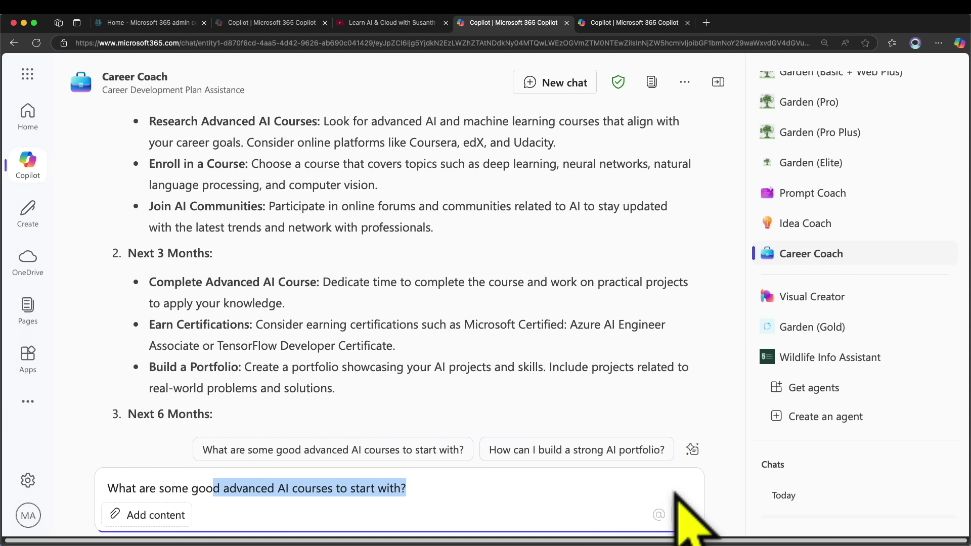
{"action": "left_click", "coordinate": [687, 514]}
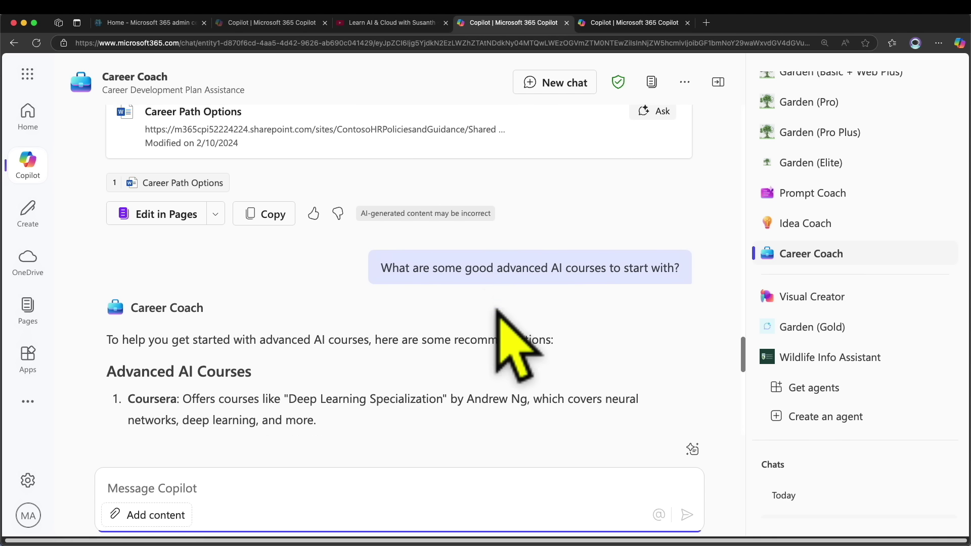
Examine the Advanced AI Courses recommended from Coursera, edX and Udacity, marking each course name.
{"action": "scroll", "coordinate": [243, 230], "scroll_direction": "up", "scroll_amount": 8}
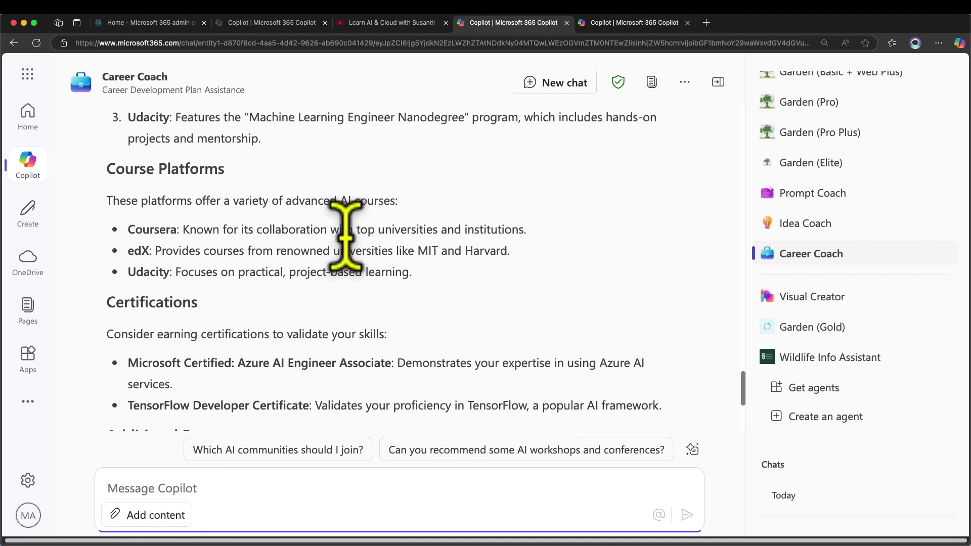
{"action": "scroll", "coordinate": [346, 238], "scroll_direction": "up", "scroll_amount": 1}
{"action": "left_click_drag", "start_coordinate": [289, 242], "coordinate": [551, 243]}
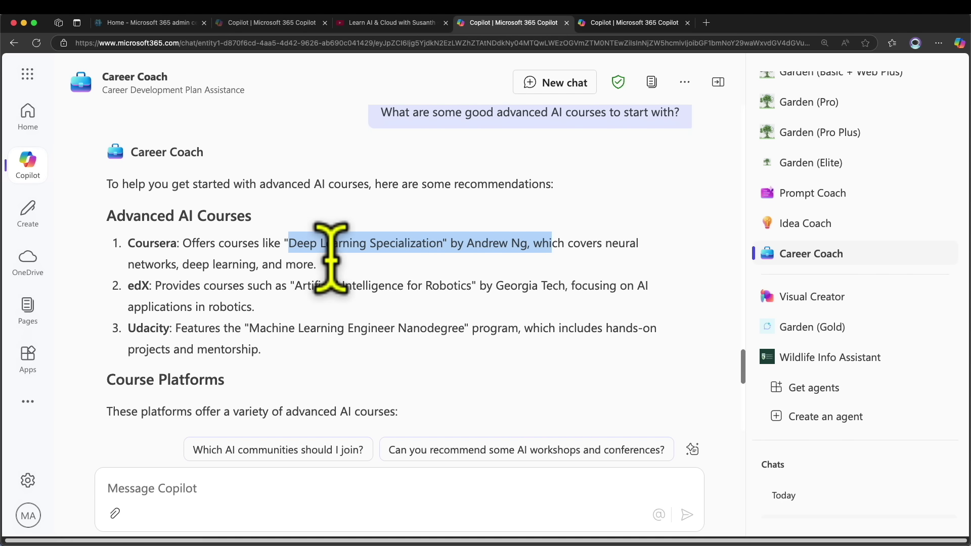
{"action": "left_click_drag", "start_coordinate": [302, 287], "coordinate": [425, 285]}
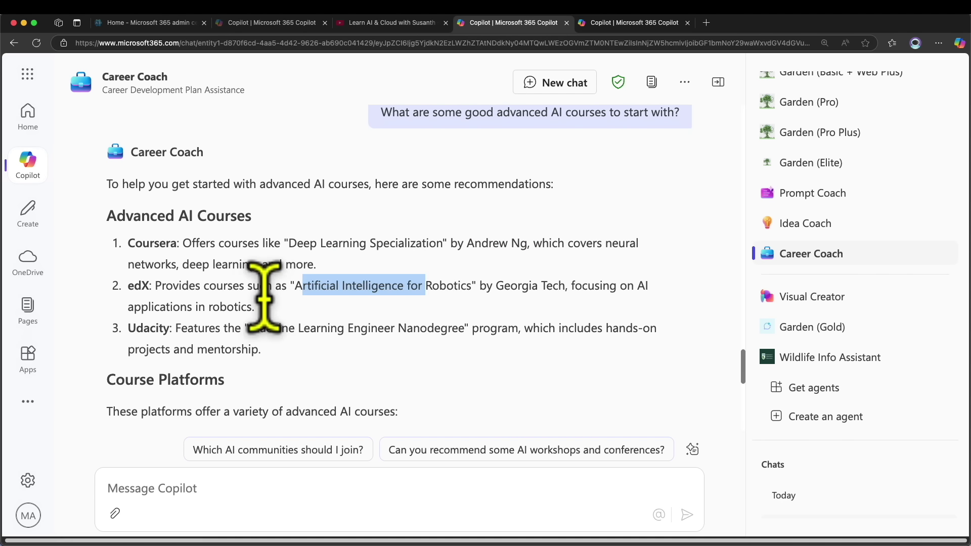
{"action": "left_click", "coordinate": [273, 328]}
{"action": "left_click_drag", "start_coordinate": [273, 328], "coordinate": [472, 326]}
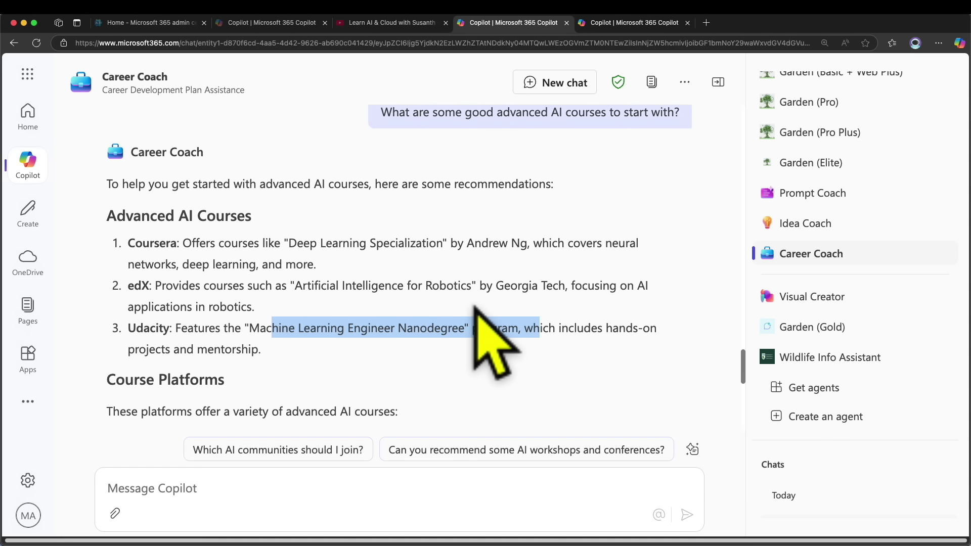
Examine the Course Platforms section of the advanced AI courses answer and continue to Additional Resources.
{"action": "scroll", "coordinate": [472, 324], "scroll_direction": "down", "scroll_amount": 5}
{"action": "scroll", "coordinate": [474, 307], "scroll_direction": "up", "scroll_amount": 2}
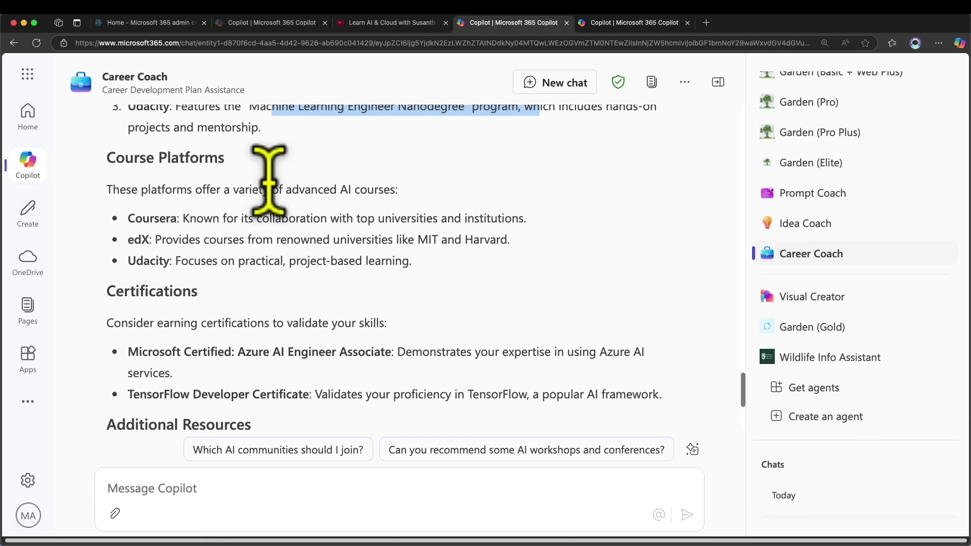
{"action": "left_click", "coordinate": [154, 156]}
{"action": "left_click_drag", "start_coordinate": [126, 218], "coordinate": [200, 295]}
{"action": "scroll", "coordinate": [324, 244], "scroll_direction": "down", "scroll_amount": 5}
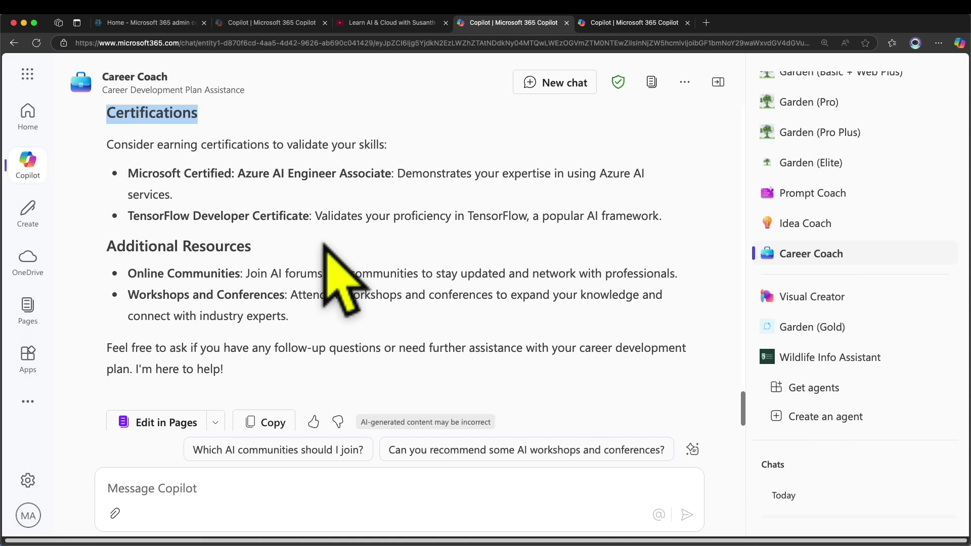
Examine the Certifications section, highlighting the Microsoft Certified: Azure AI Engineer Associate entry.
{"action": "scroll", "coordinate": [172, 212], "scroll_direction": "up", "scroll_amount": 3}
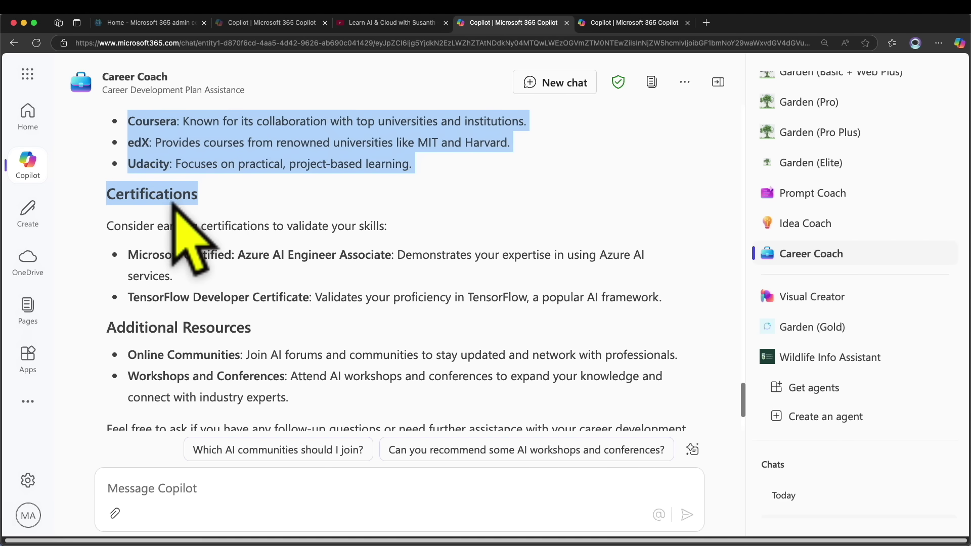
{"action": "left_click", "coordinate": [191, 197]}
{"action": "left_click_drag", "start_coordinate": [154, 225], "coordinate": [325, 226]}
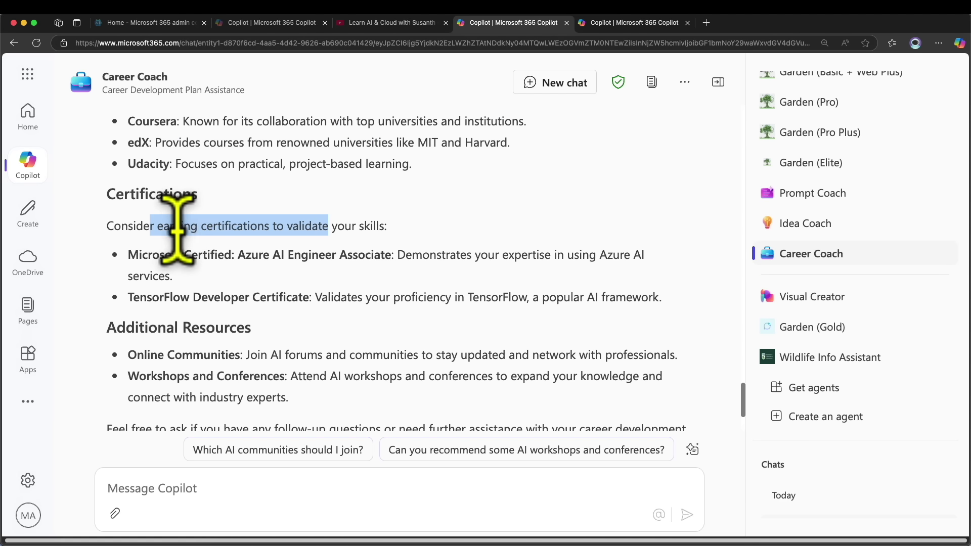
{"action": "left_click_drag", "start_coordinate": [160, 254], "coordinate": [391, 252]}
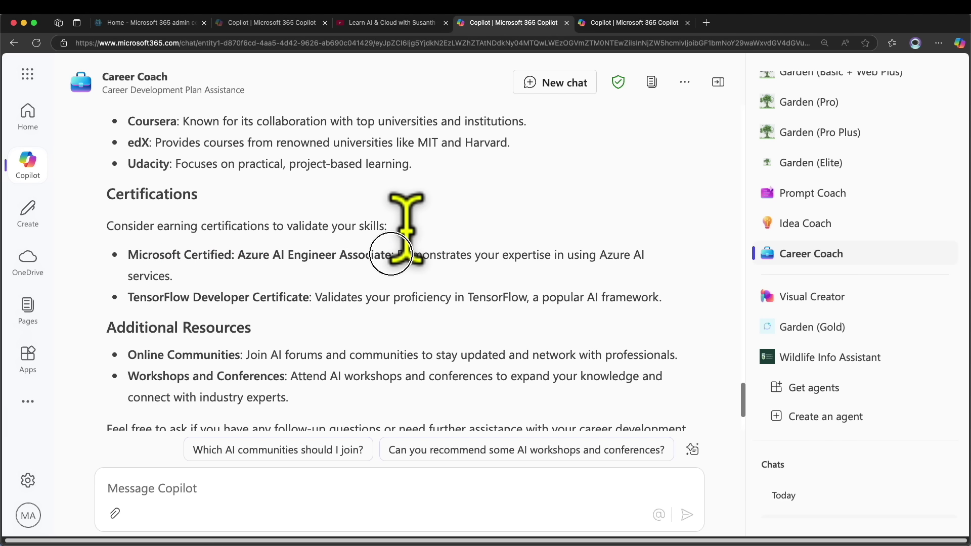
{"action": "left_click_drag", "start_coordinate": [394, 254], "coordinate": [167, 263]}
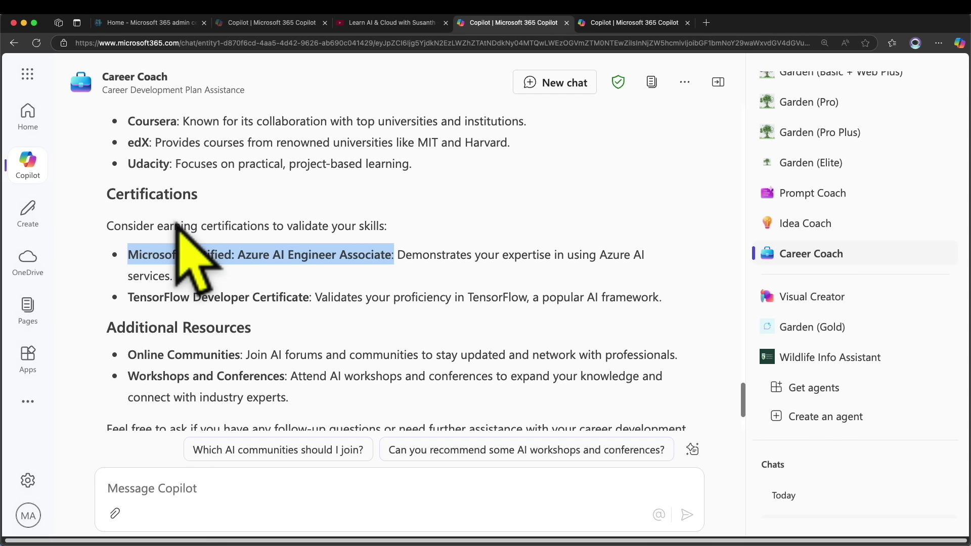
Review the career development conversation back through Company Support and Skills Assessment to its opening prompt.
{"action": "scroll", "coordinate": [175, 223], "scroll_direction": "up", "scroll_amount": 3}
{"action": "scroll", "coordinate": [176, 224], "scroll_direction": "down", "scroll_amount": 5}
{"action": "scroll", "coordinate": [192, 255], "scroll_direction": "up", "scroll_amount": 10}
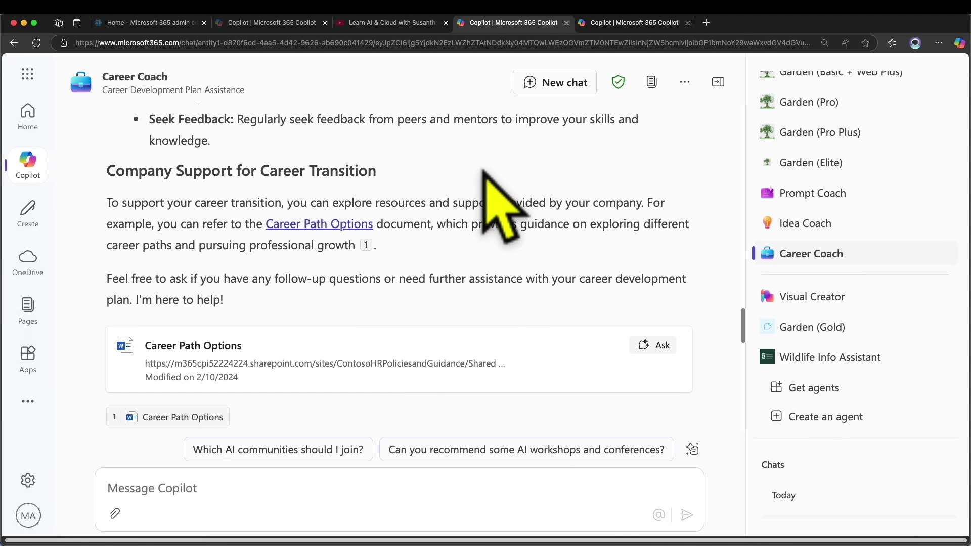
{"action": "scroll", "coordinate": [498, 210], "scroll_direction": "down", "scroll_amount": 5}
{"action": "scroll", "coordinate": [498, 210], "scroll_direction": "up", "scroll_amount": 15}
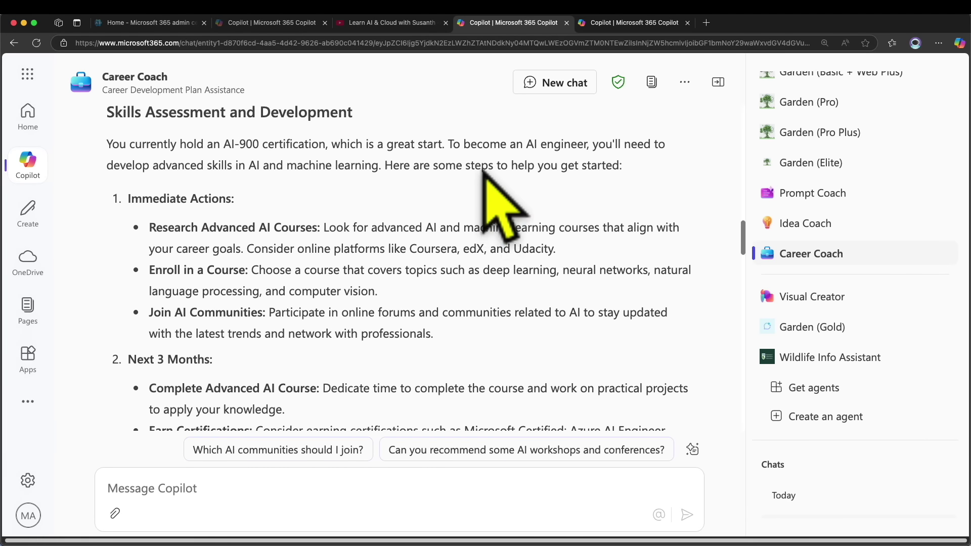
{"action": "scroll", "coordinate": [483, 169], "scroll_direction": "up", "scroll_amount": 5}
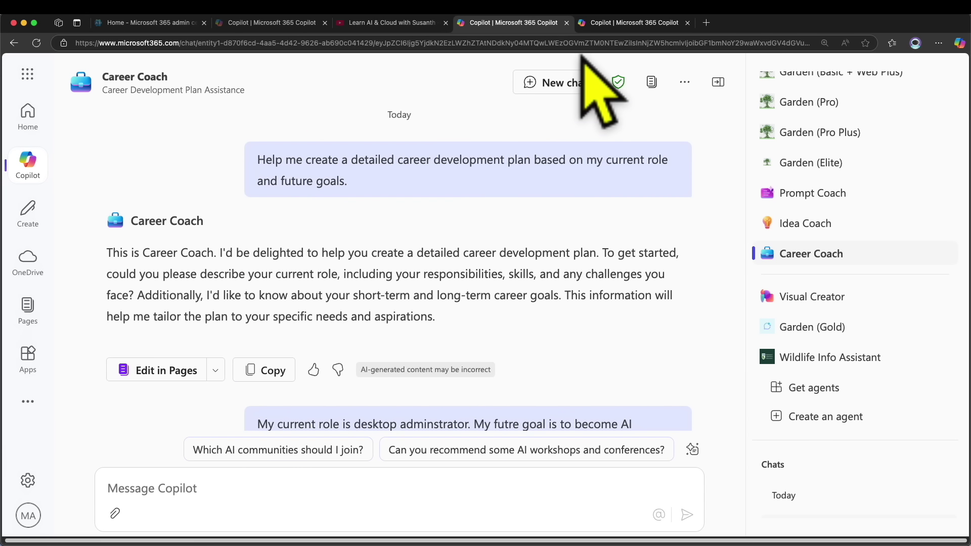
Start a new Career Coach chat and send the Skill gap analysis starter prompt.
{"action": "left_click", "coordinate": [571, 90]}
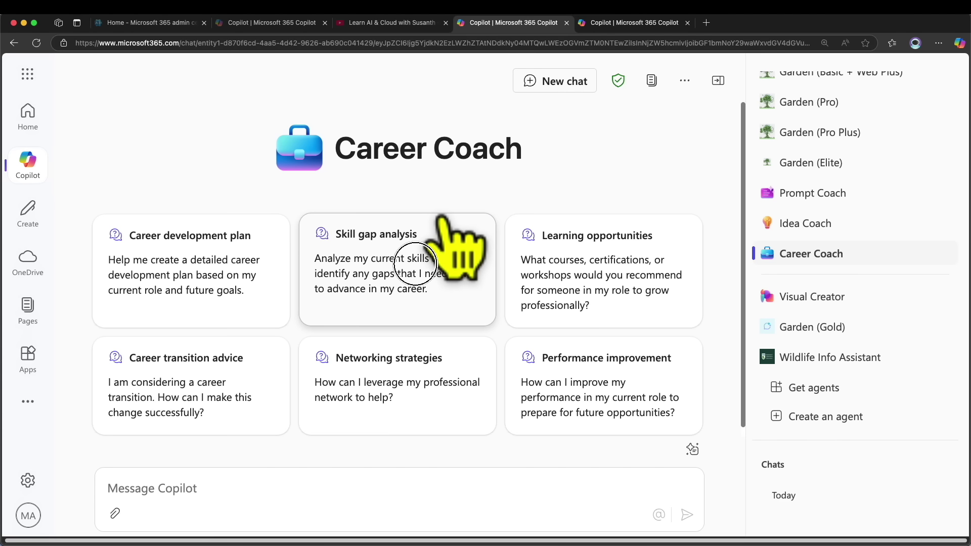
{"action": "left_click", "coordinate": [416, 264]}
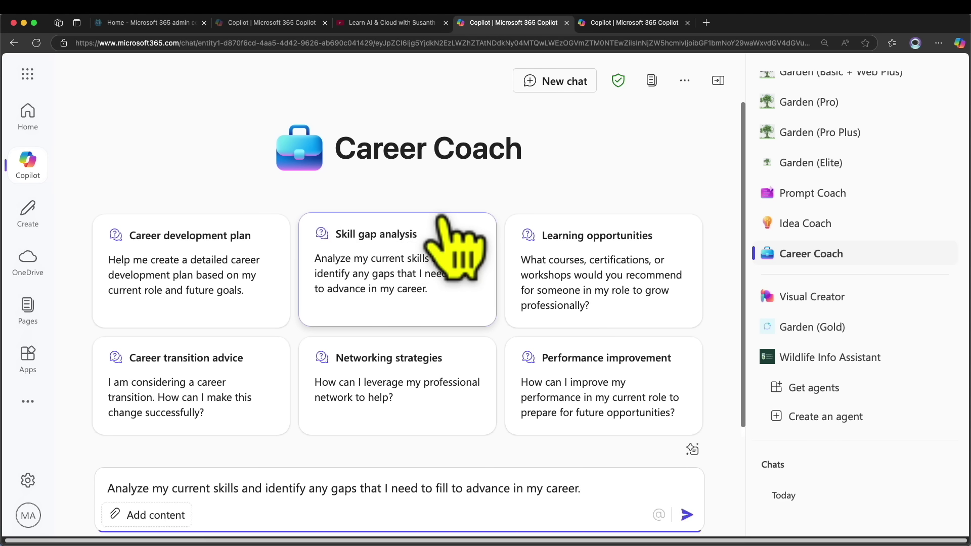
{"action": "left_click_drag", "start_coordinate": [129, 488], "coordinate": [375, 489]}
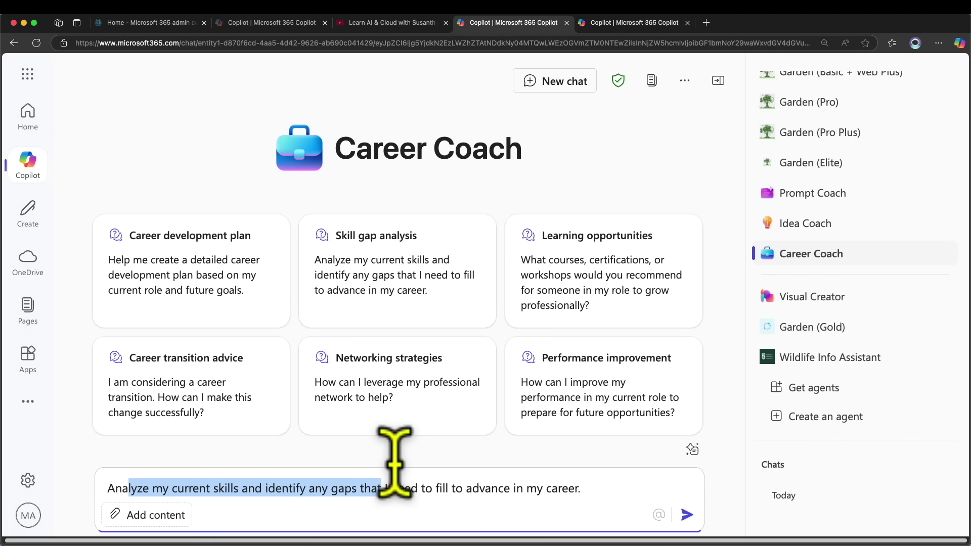
{"action": "left_click", "coordinate": [686, 515]}
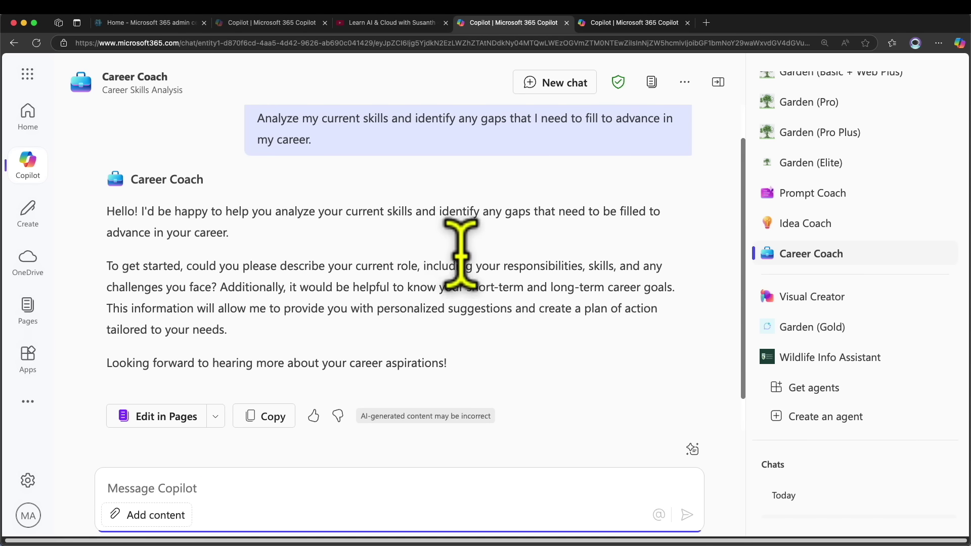
Send the reply "destop enginner and currently use Airwath but the compny us going to use Intune and i dont have Intune admin skills..".
{"action": "type", "text": "destop enginner and currently use Airwath but the compny us going to use Intune and i dont have Intune admin skills.."}
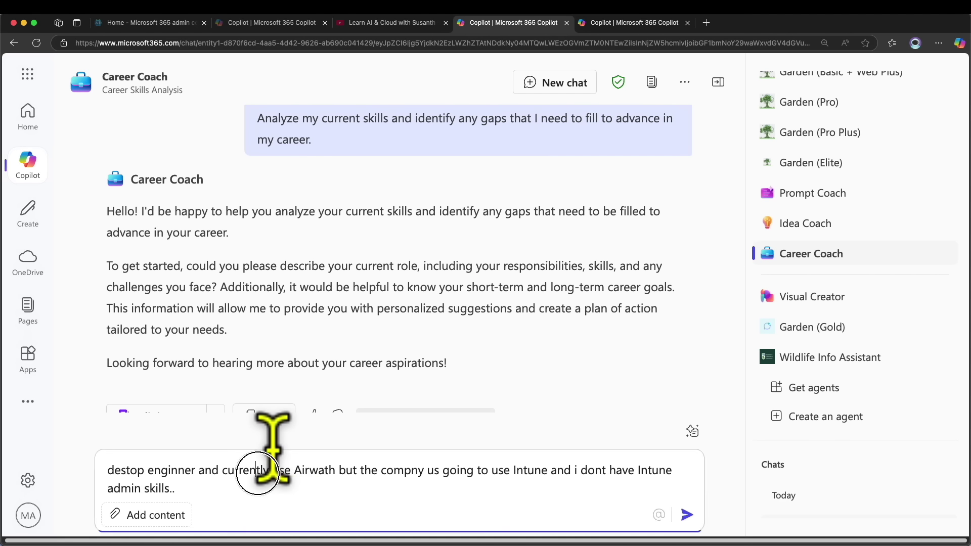
{"action": "left_click_drag", "start_coordinate": [256, 469], "coordinate": [360, 469]}
{"action": "left_click_drag", "start_coordinate": [430, 472], "coordinate": [580, 470]}
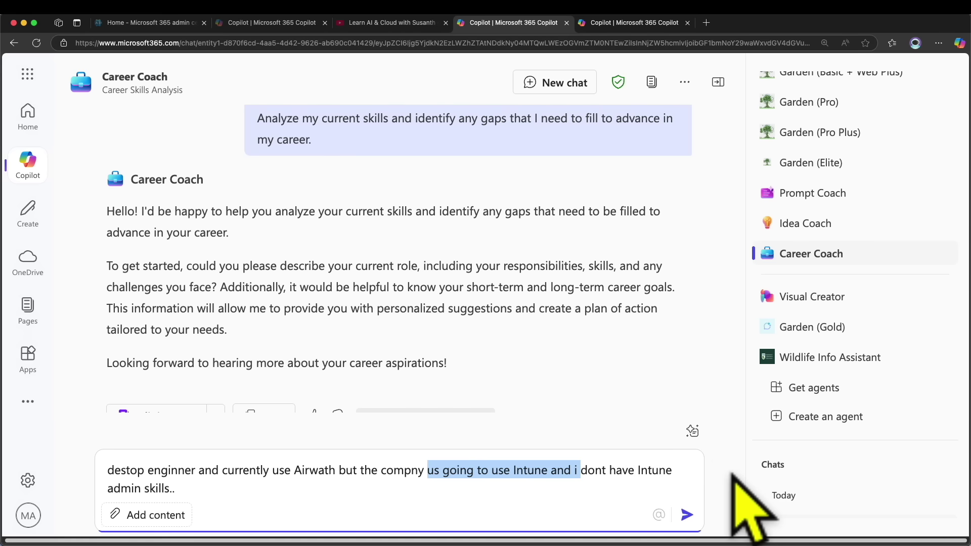
{"action": "left_click", "coordinate": [686, 514]}
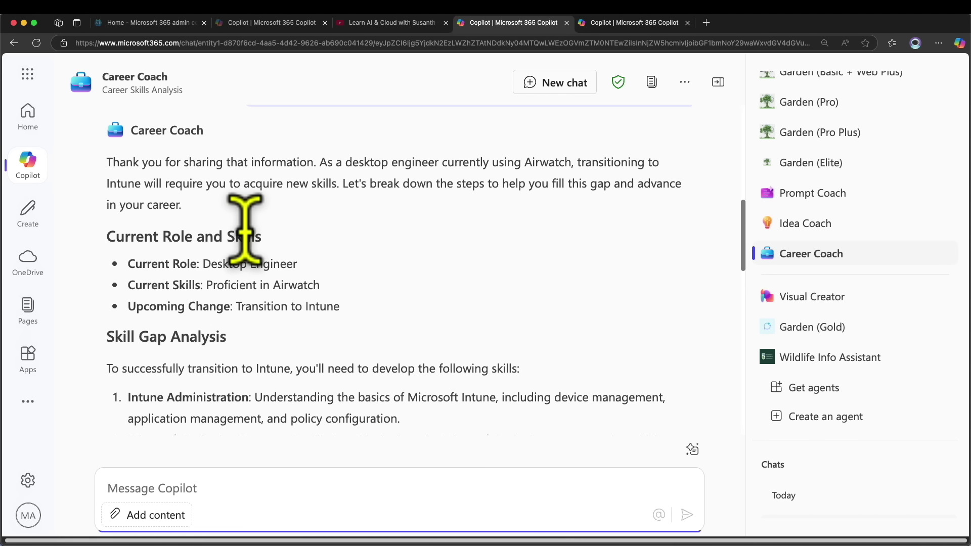
Examine the Current Role and Skills section of the reply, highlighting the Upcoming Change entry.
{"action": "scroll", "coordinate": [245, 227], "scroll_direction": "down", "scroll_amount": 15}
{"action": "scroll", "coordinate": [245, 227], "scroll_direction": "up", "scroll_amount": 10}
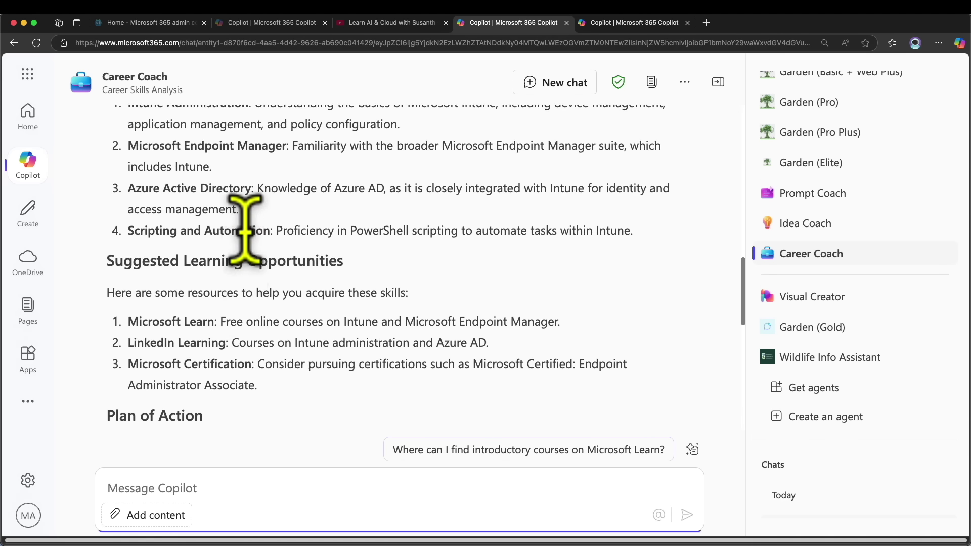
{"action": "scroll", "coordinate": [245, 227], "scroll_direction": "up", "scroll_amount": 4}
{"action": "left_click_drag", "start_coordinate": [241, 225], "coordinate": [339, 226]}
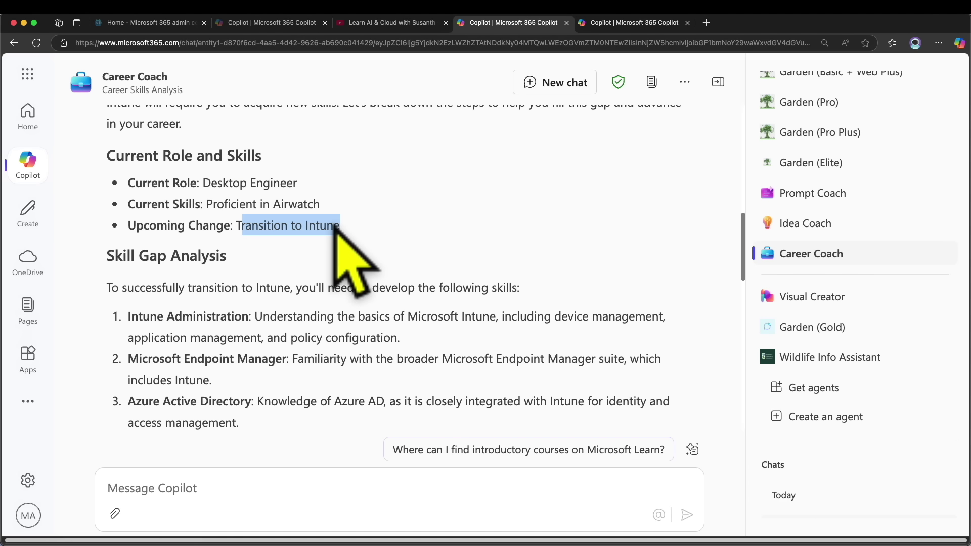
{"action": "scroll", "coordinate": [344, 218], "scroll_direction": "down", "scroll_amount": 2}
{"action": "left_click", "coordinate": [379, 163]}
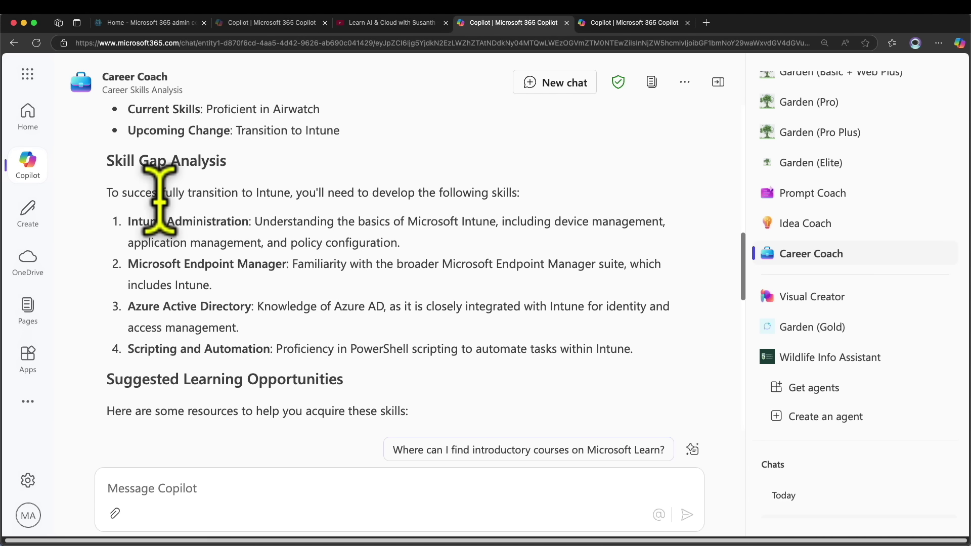
Examine the four skills under Skill Gap Analysis, highlighting each from Intune Administration to Scripting and Automation.
{"action": "left_click_drag", "start_coordinate": [143, 223], "coordinate": [243, 223]}
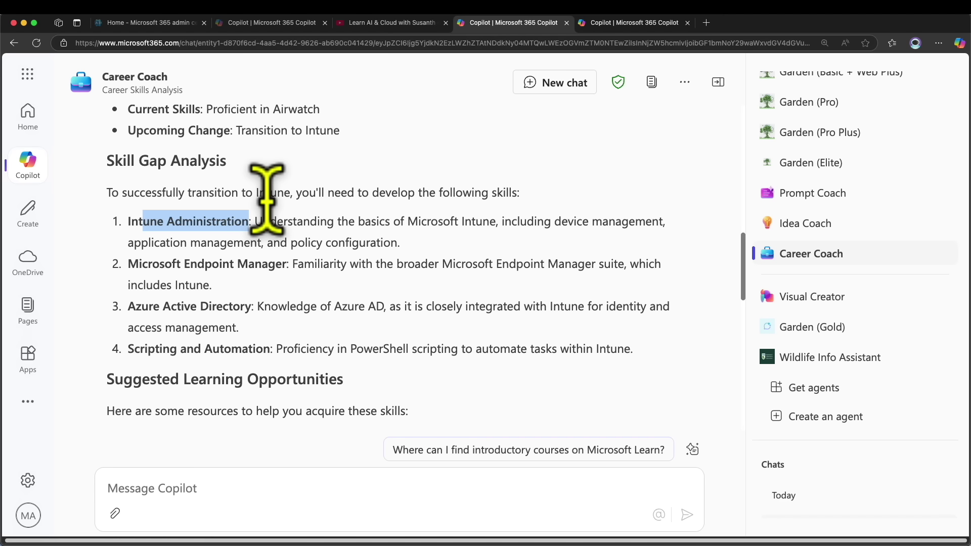
{"action": "left_click_drag", "start_coordinate": [159, 264], "coordinate": [288, 264]}
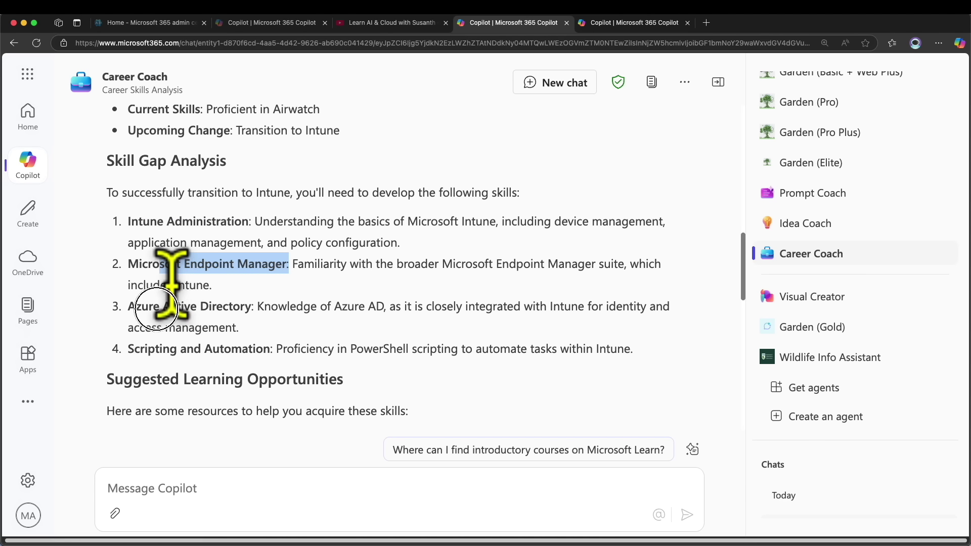
{"action": "left_click_drag", "start_coordinate": [159, 306], "coordinate": [232, 307]}
{"action": "left_click_drag", "start_coordinate": [159, 348], "coordinate": [271, 349]}
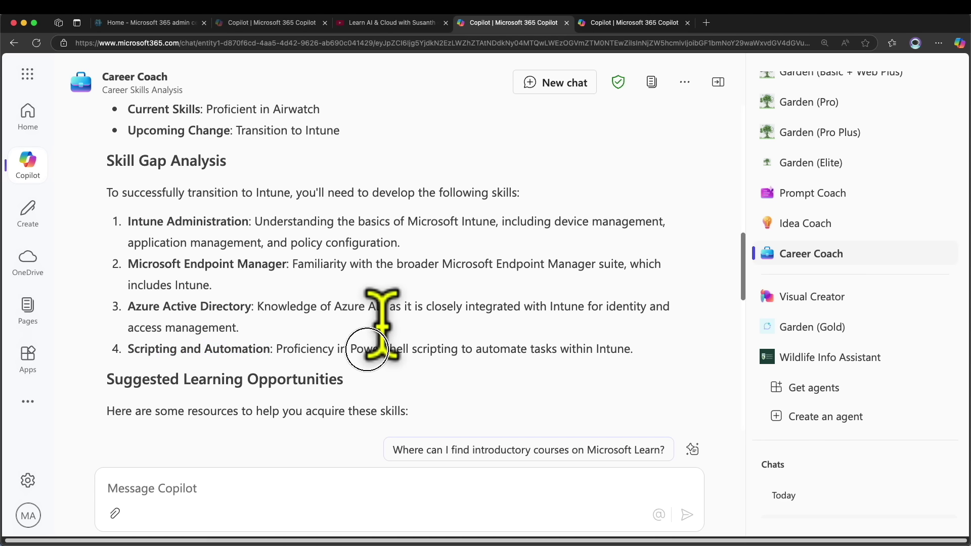
{"action": "left_click_drag", "start_coordinate": [367, 349], "coordinate": [183, 226]}
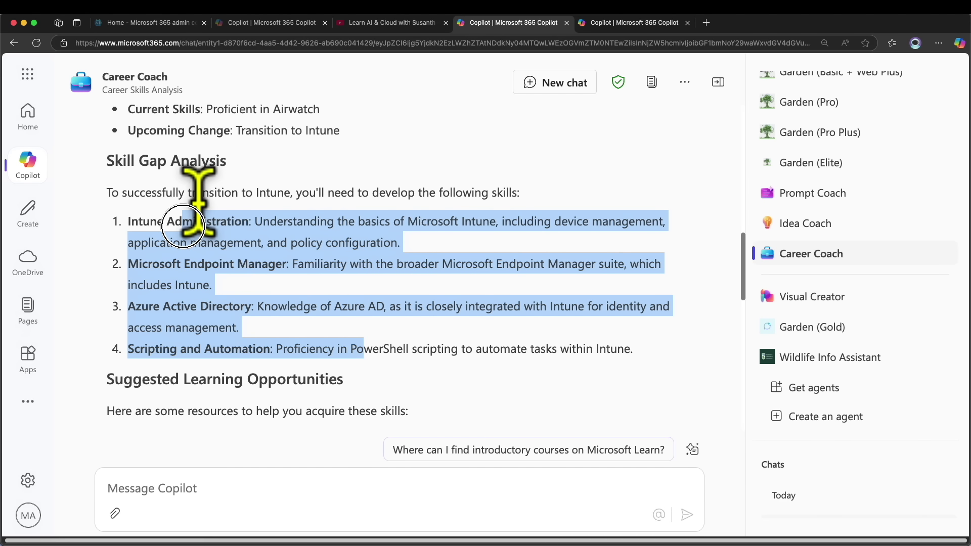
Examine Suggested Learning Opportunities, highlighting the Microsoft Learn, LinkedIn Learning and Microsoft Certification entries.
{"action": "scroll", "coordinate": [202, 204], "scroll_direction": "down", "scroll_amount": 5}
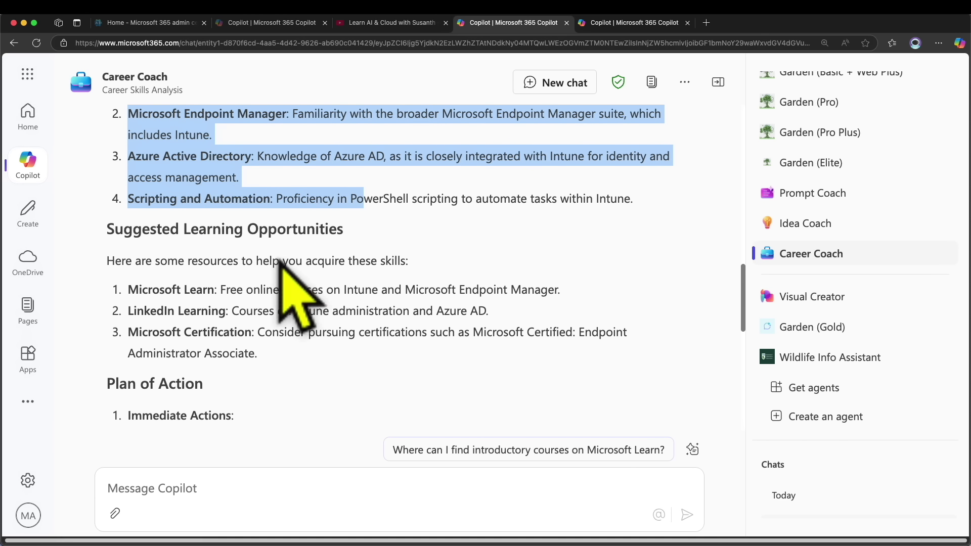
{"action": "left_click_drag", "start_coordinate": [214, 290], "coordinate": [134, 289]}
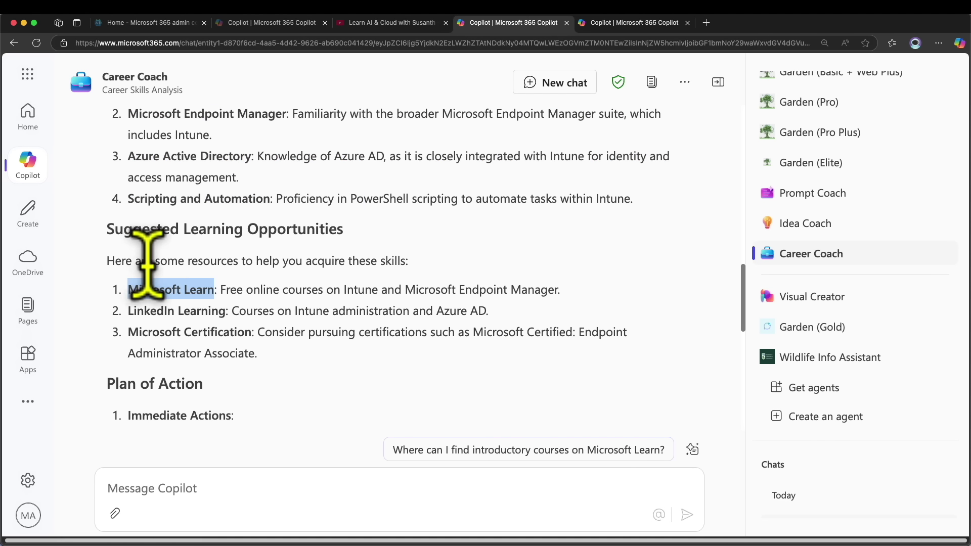
{"action": "left_click_drag", "start_coordinate": [237, 289], "coordinate": [417, 289]}
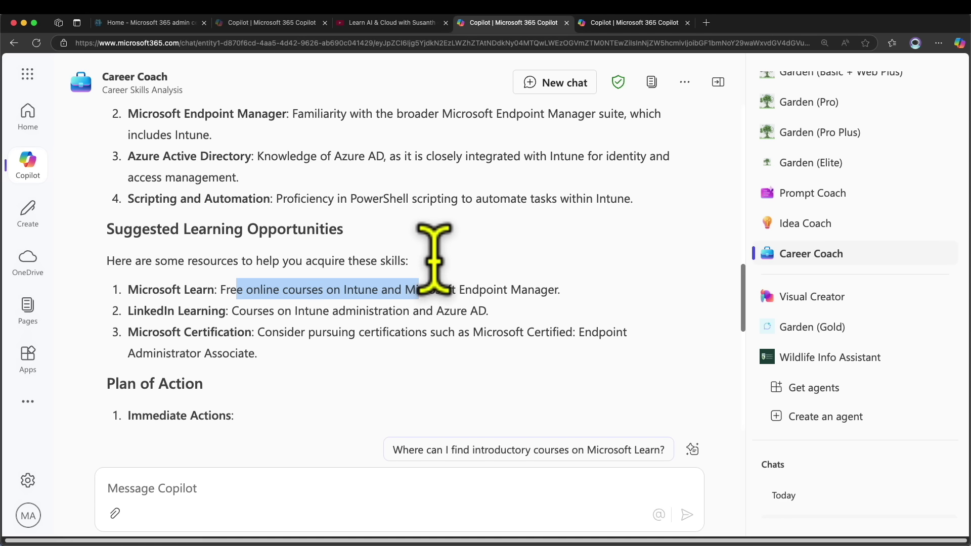
{"action": "left_click", "coordinate": [466, 292]}
{"action": "left_click_drag", "start_coordinate": [528, 289], "coordinate": [410, 315]}
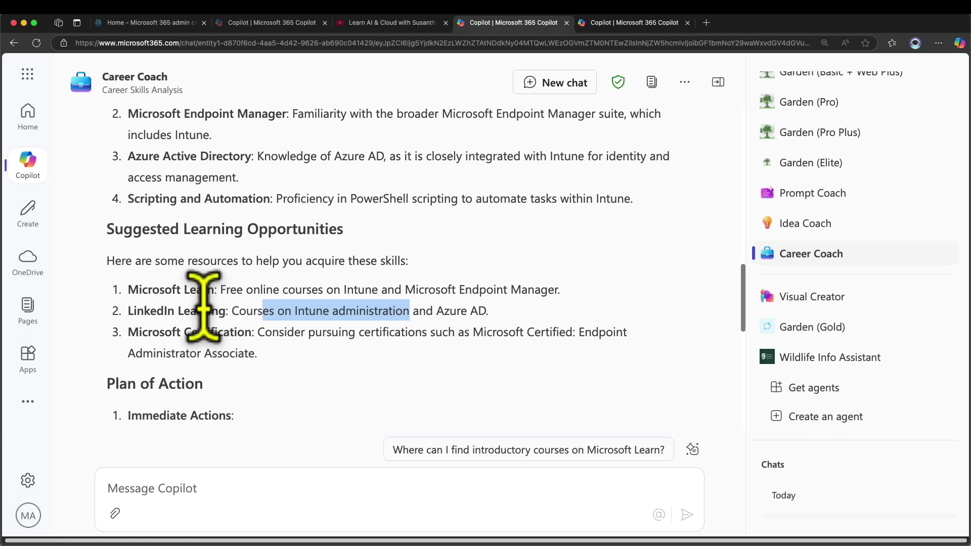
{"action": "left_click_drag", "start_coordinate": [148, 332], "coordinate": [230, 333]}
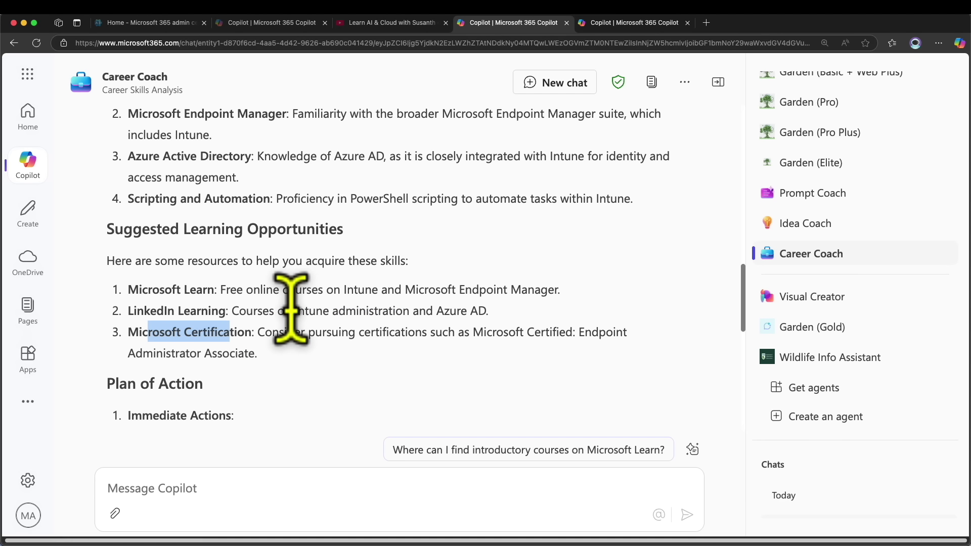
{"action": "left_click_drag", "start_coordinate": [496, 334], "coordinate": [621, 348]}
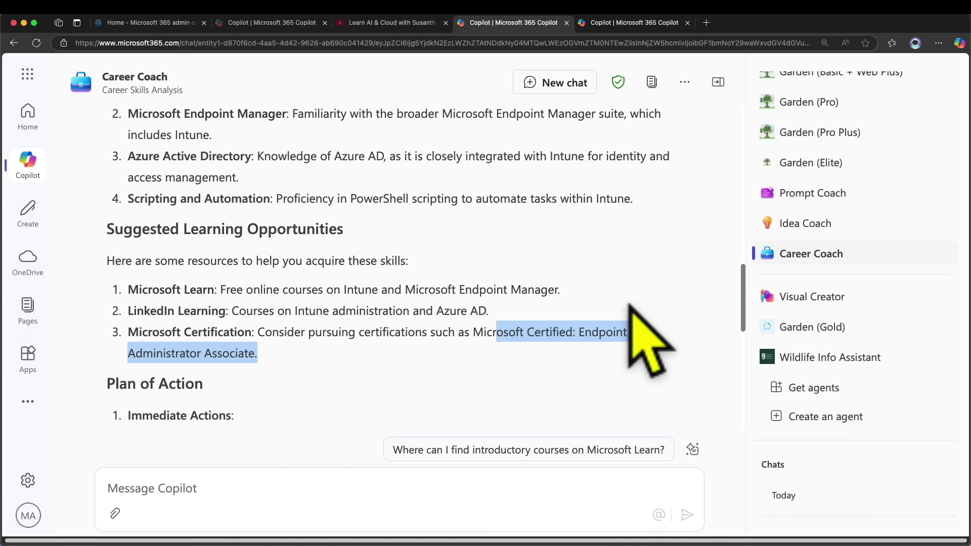
Examine the Immediate Actions and Next 3 Months items of the Plan of Action, highlighting the Intune tasks.
{"action": "scroll", "coordinate": [630, 306], "scroll_direction": "down", "scroll_amount": 5}
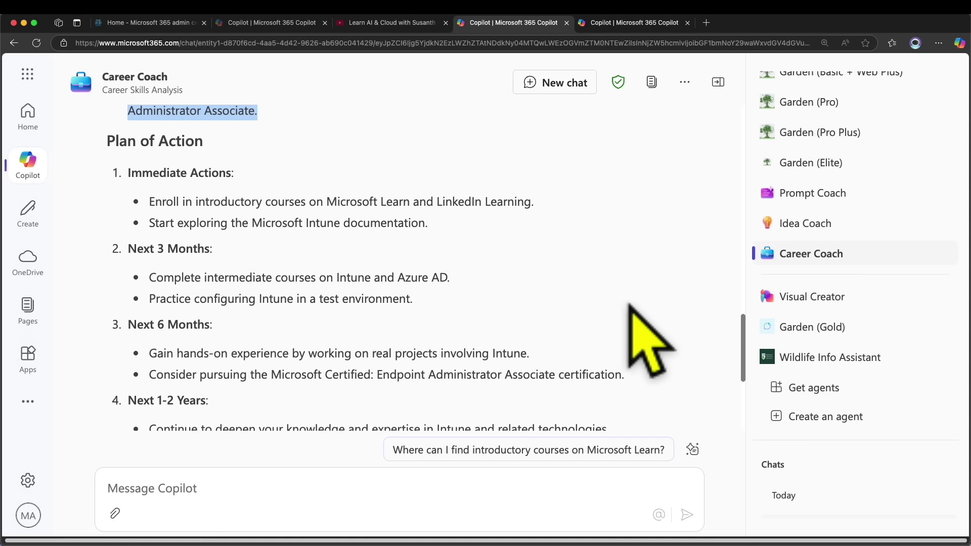
{"action": "left_click_drag", "start_coordinate": [142, 172], "coordinate": [358, 154]}
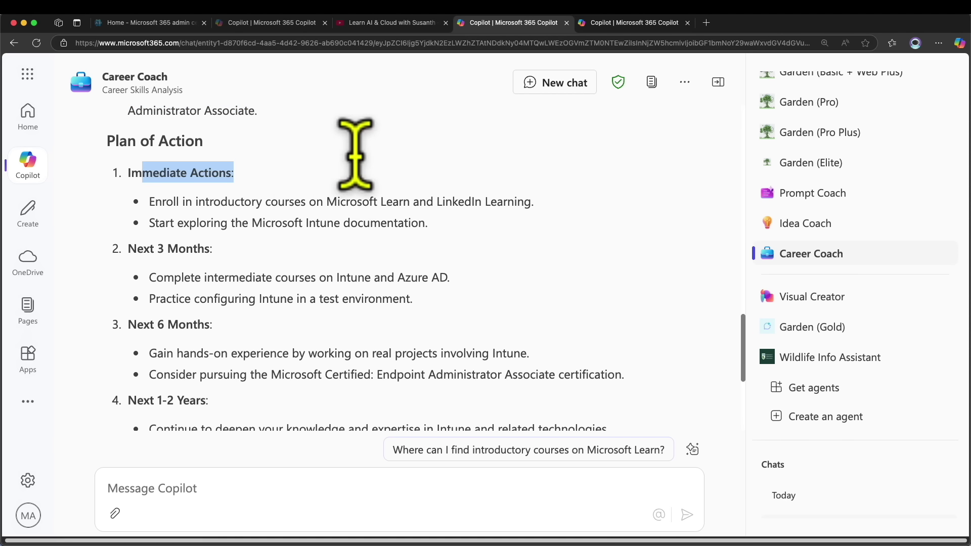
{"action": "left_click", "coordinate": [191, 171]}
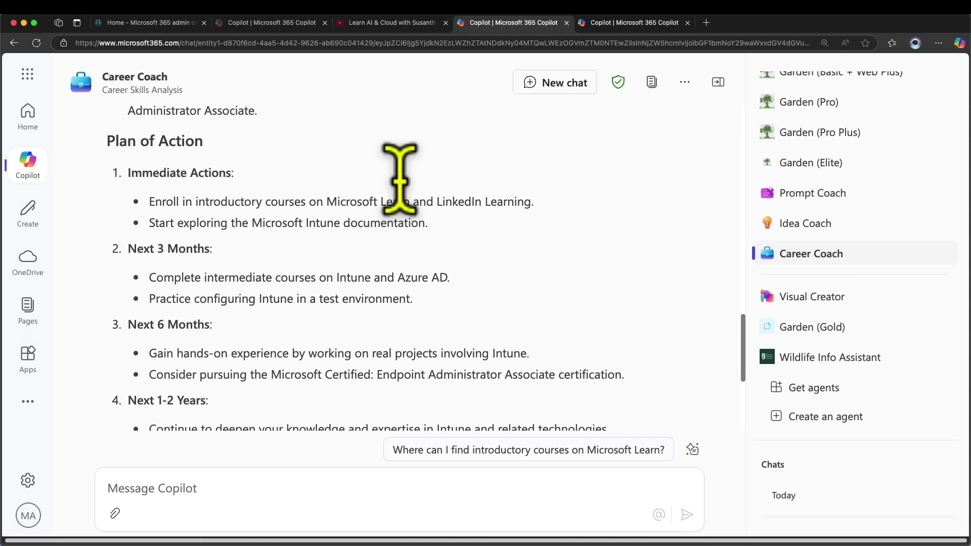
{"action": "left_click_drag", "start_coordinate": [399, 180], "coordinate": [358, 199]}
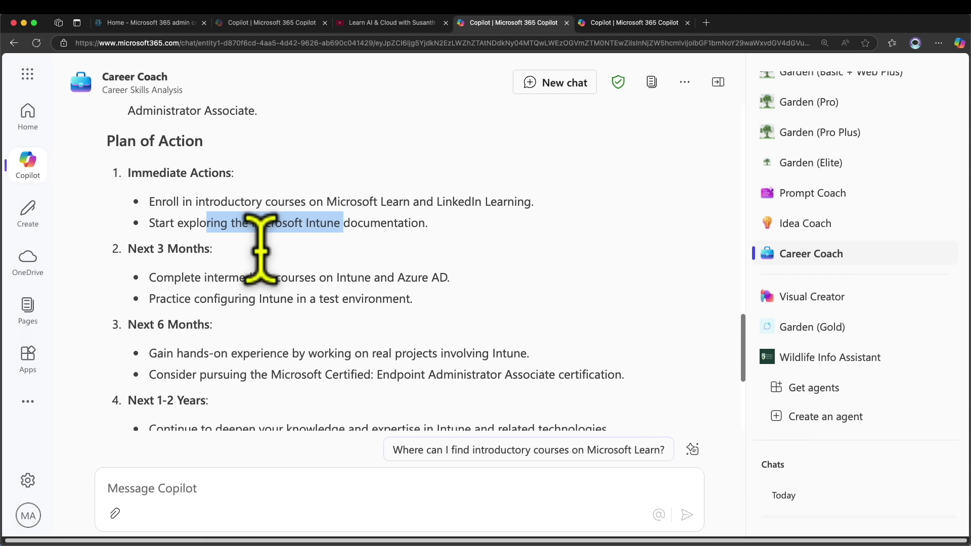
{"action": "left_click_drag", "start_coordinate": [231, 277], "coordinate": [364, 299]}
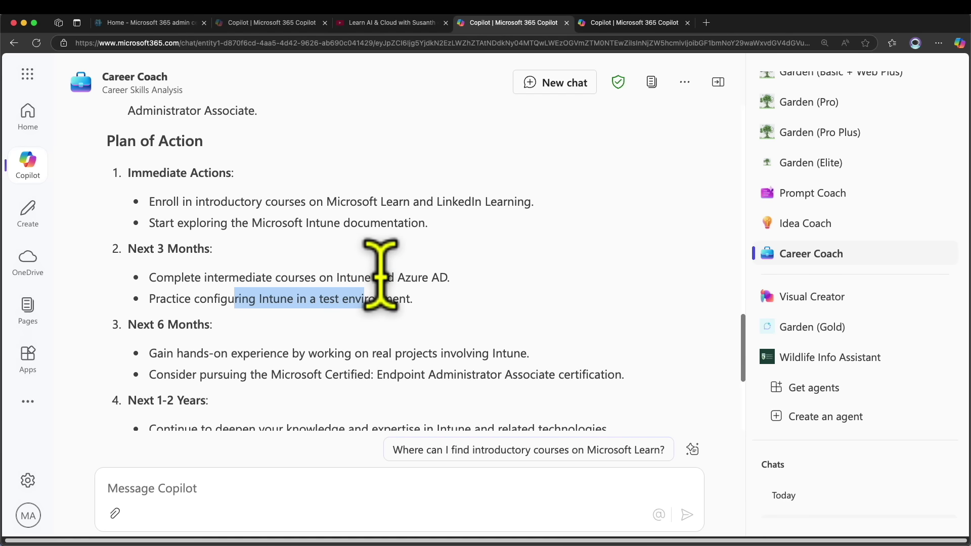
Examine the Next 6 Months, Next 1-2 Years and Ongoing items, and look back over the Plan of Action.
{"action": "scroll", "coordinate": [363, 300], "scroll_direction": "down", "scroll_amount": 3}
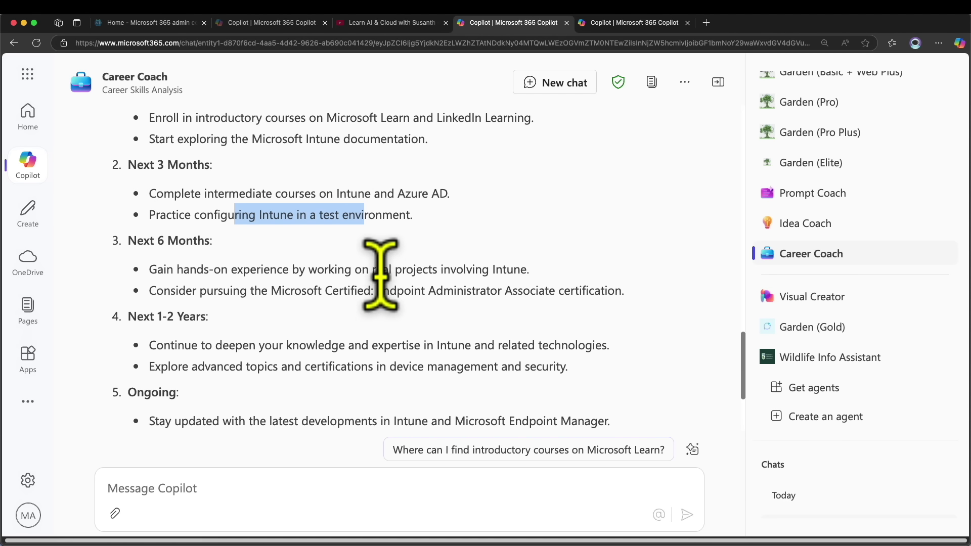
{"action": "left_click_drag", "start_coordinate": [203, 258], "coordinate": [463, 259]}
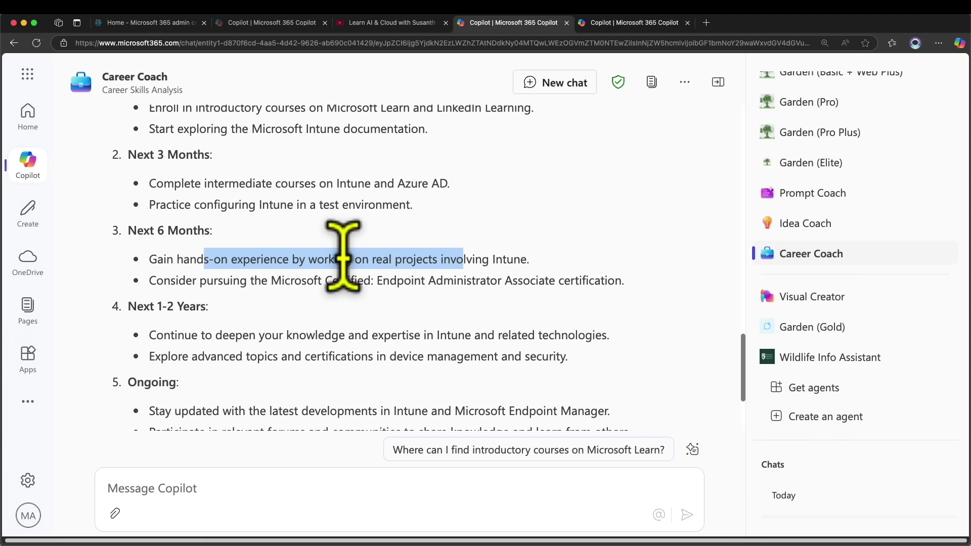
{"action": "left_click_drag", "start_coordinate": [240, 280], "coordinate": [472, 281]}
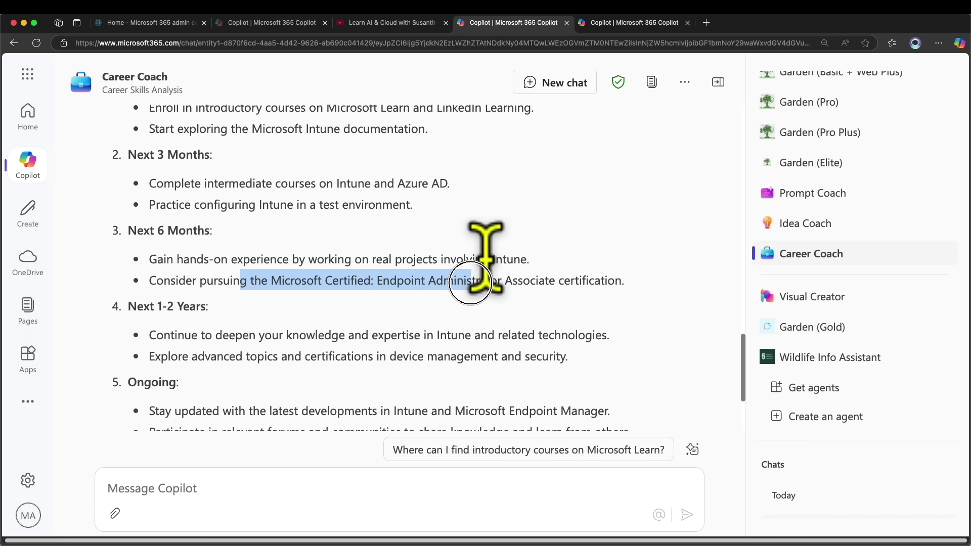
{"action": "scroll", "coordinate": [471, 281], "scroll_direction": "down", "scroll_amount": 3}
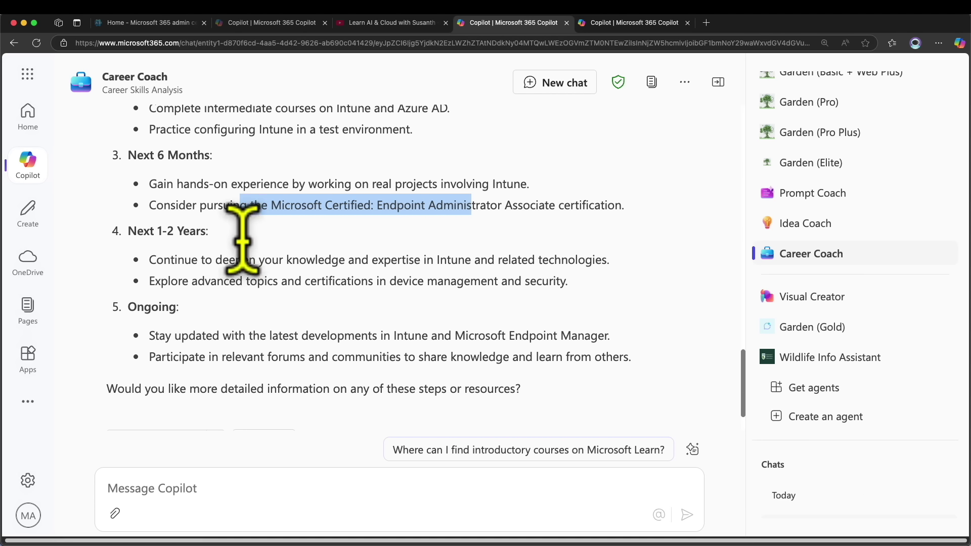
{"action": "left_click_drag", "start_coordinate": [200, 259], "coordinate": [371, 261]}
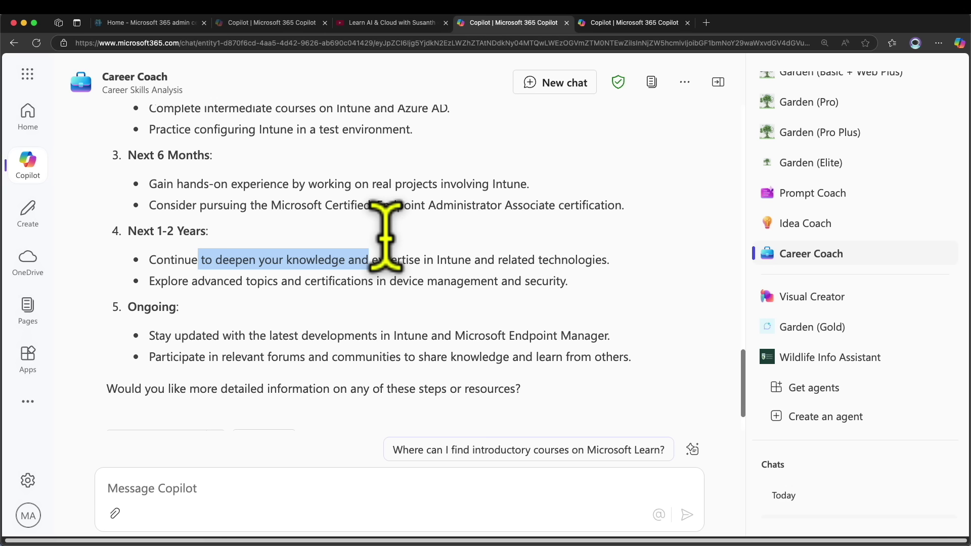
{"action": "scroll", "coordinate": [386, 235], "scroll_direction": "down", "scroll_amount": 2}
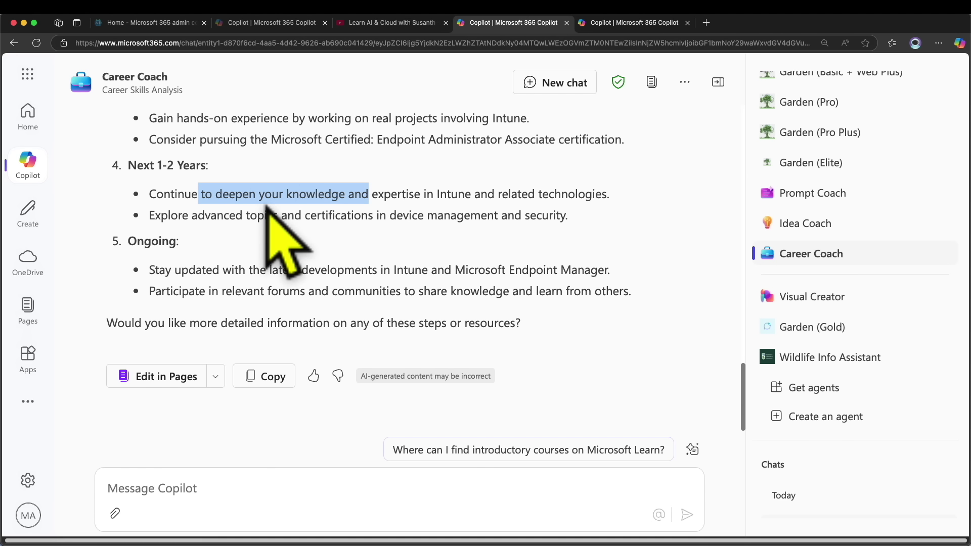
{"action": "scroll", "coordinate": [267, 207], "scroll_direction": "up", "scroll_amount": 5}
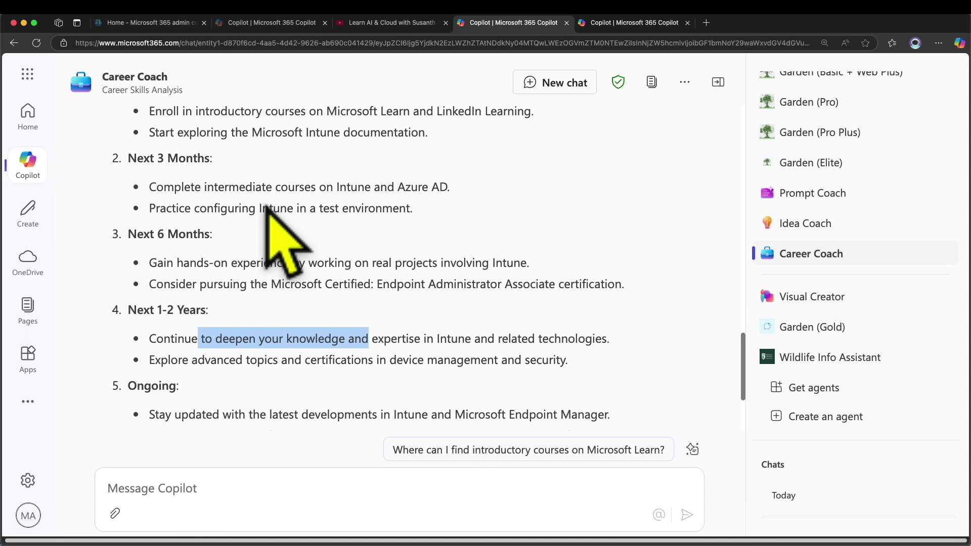
{"action": "scroll", "coordinate": [266, 207], "scroll_direction": "up", "scroll_amount": 4}
{"action": "scroll", "coordinate": [267, 207], "scroll_direction": "down", "scroll_amount": 8}
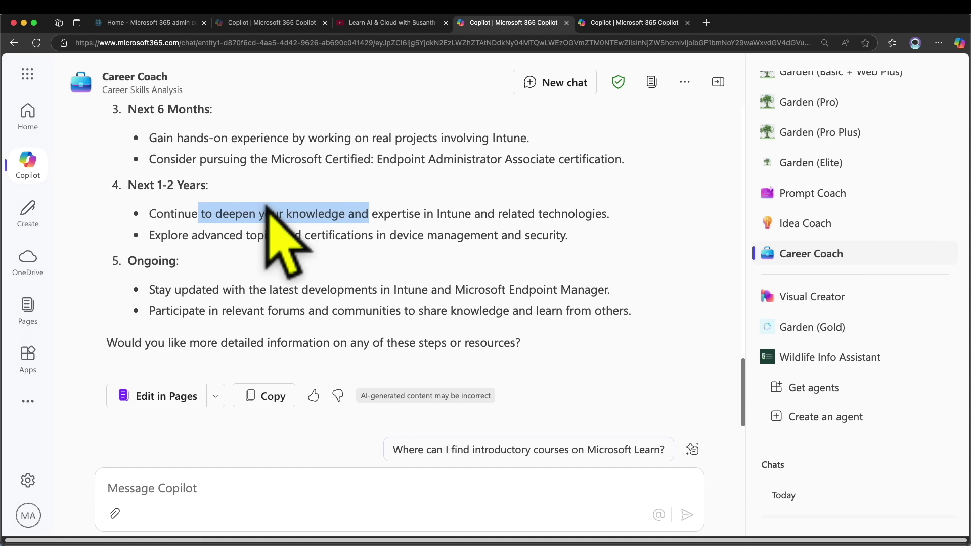
Send the follow-up message "i only have 6 months to get ready" to Career Coach.
{"action": "left_click", "coordinate": [234, 483]}
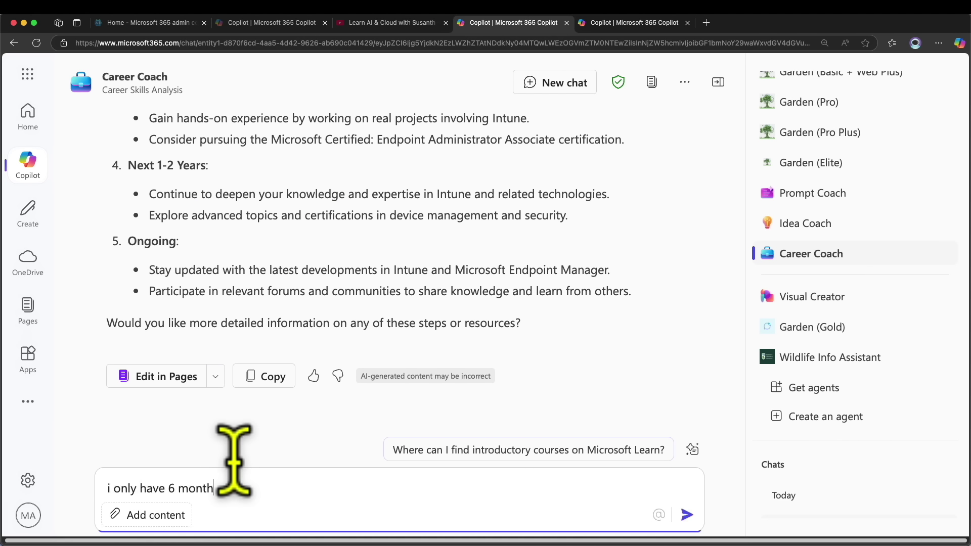
{"action": "type", "text": "i only have 6 months to get ready"}
{"action": "key", "text": "Return"}
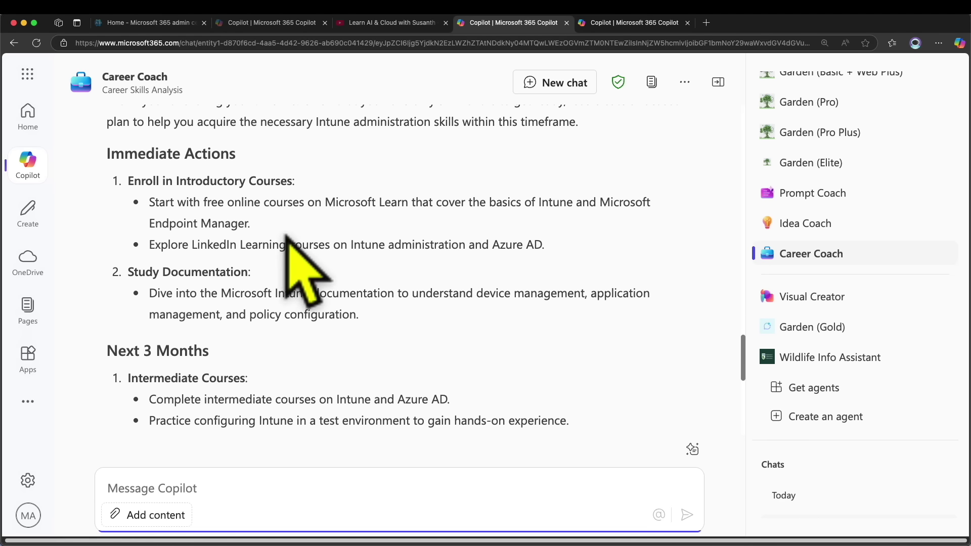
Review the six-month plan from Immediate Actions to Next 6 Months, and look back at the earlier skill gap analysis.
{"action": "scroll", "coordinate": [275, 233], "scroll_direction": "up", "scroll_amount": 7}
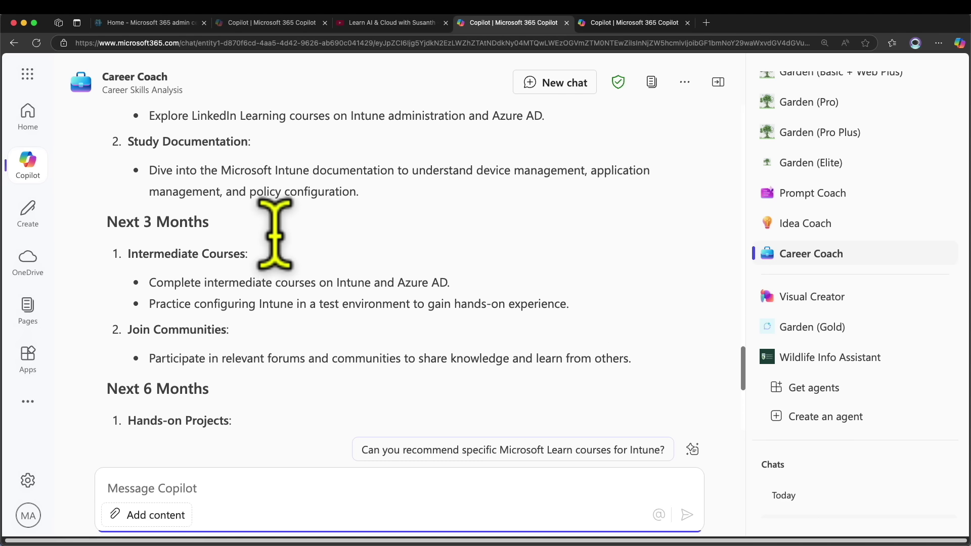
{"action": "scroll", "coordinate": [273, 225], "scroll_direction": "down", "scroll_amount": 6}
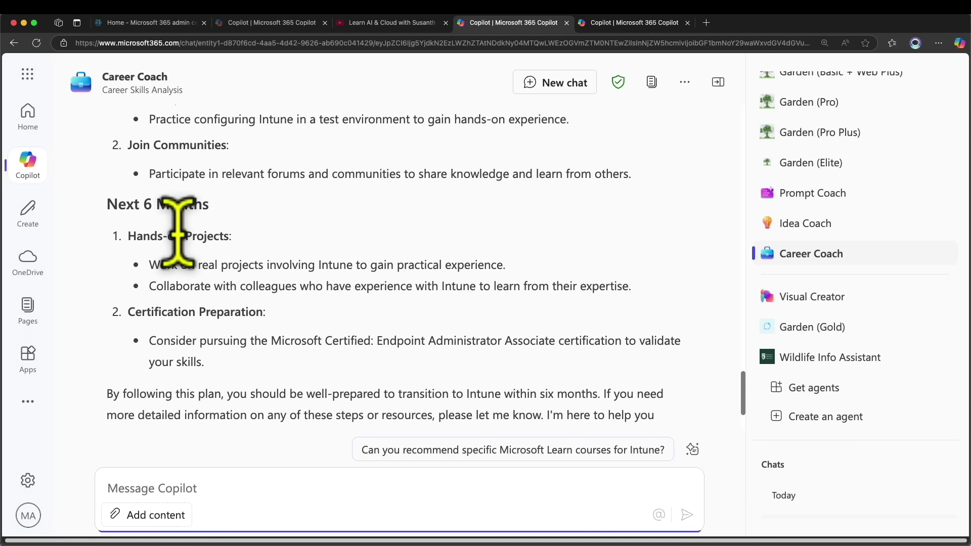
{"action": "scroll", "coordinate": [282, 314], "scroll_direction": "up", "scroll_amount": 5}
{"action": "scroll", "coordinate": [293, 307], "scroll_direction": "up", "scroll_amount": 3}
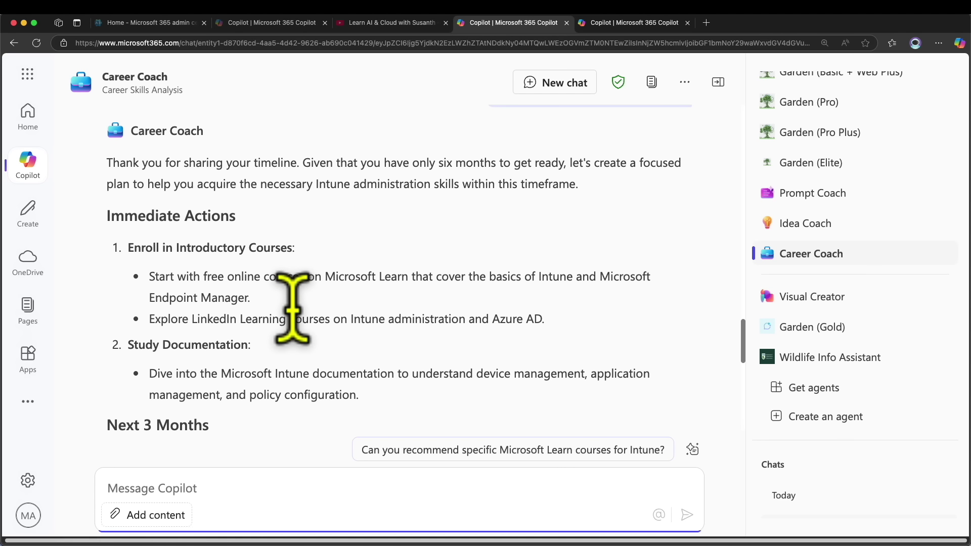
{"action": "scroll", "coordinate": [292, 306], "scroll_direction": "down", "scroll_amount": 8}
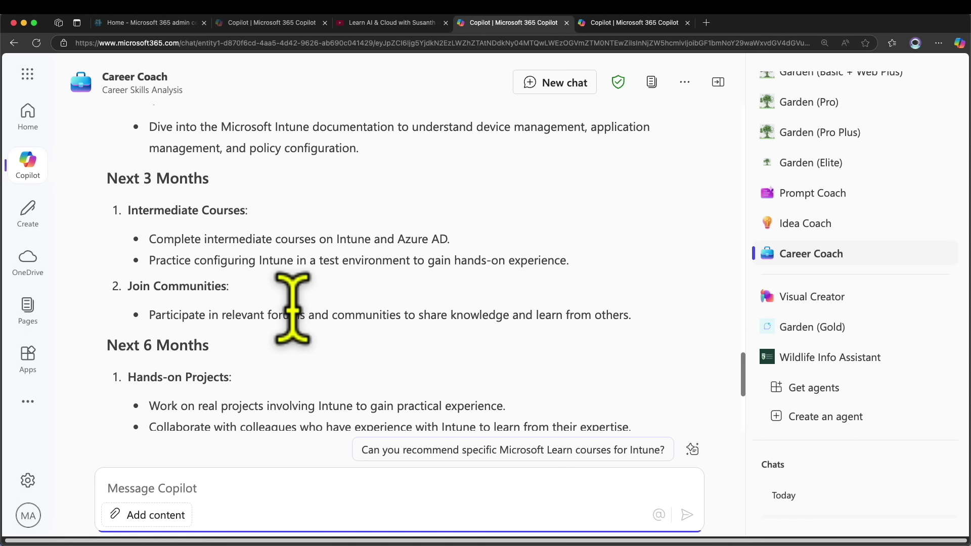
{"action": "scroll", "coordinate": [293, 306], "scroll_direction": "up", "scroll_amount": 18}
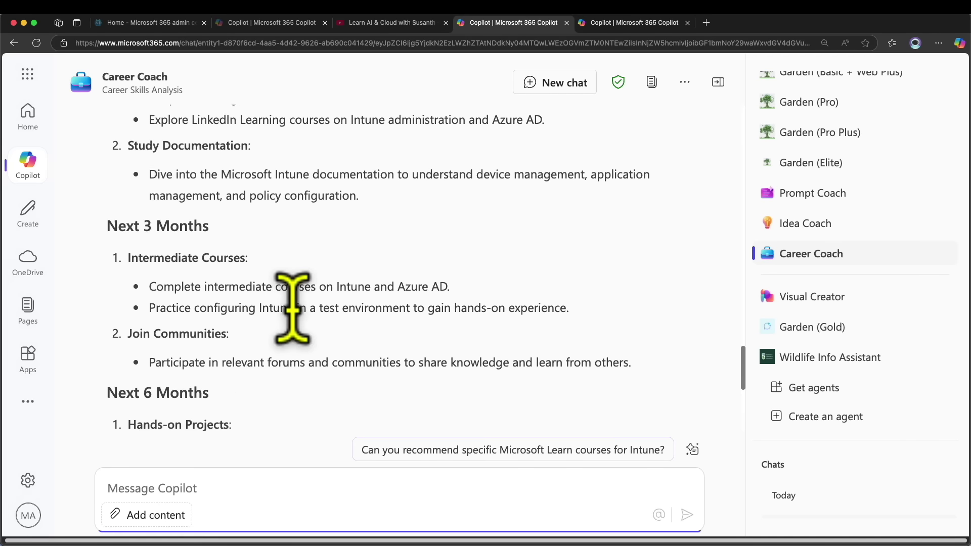
{"action": "scroll", "coordinate": [293, 307], "scroll_direction": "up", "scroll_amount": 10}
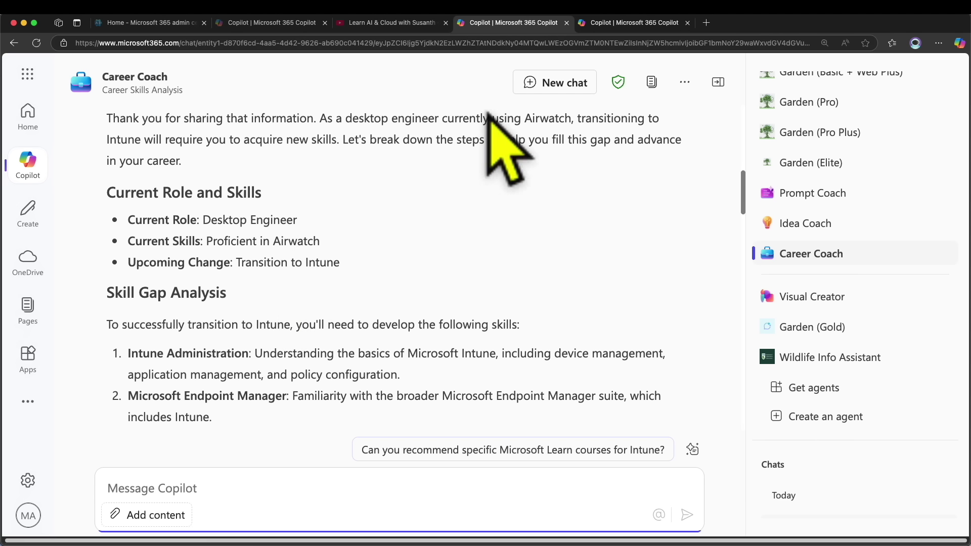
Start a new Career Coach chat.
{"action": "left_click", "coordinate": [561, 83]}
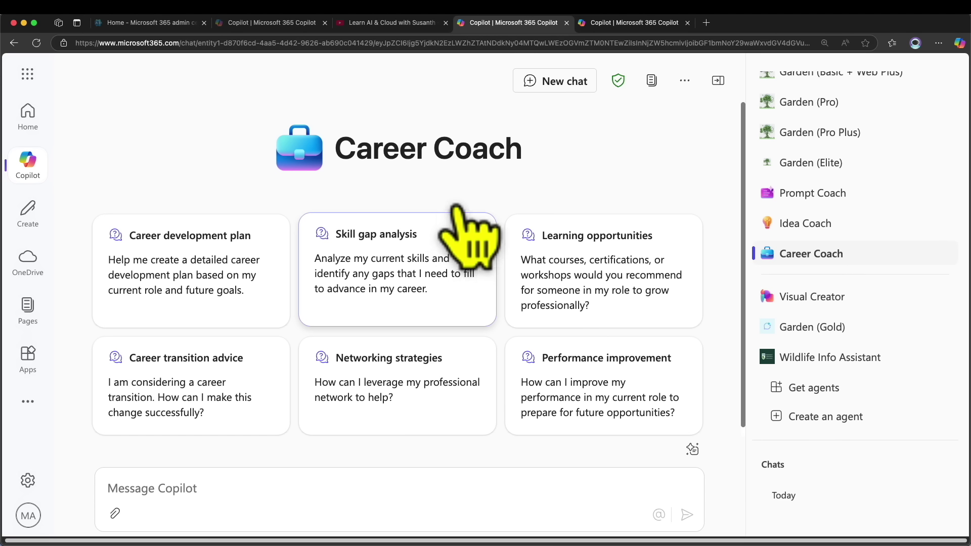
Send the Learning opportunities starter prompt asking for recommended courses, certifications or workshops for professional growth.
{"action": "left_click", "coordinate": [632, 218]}
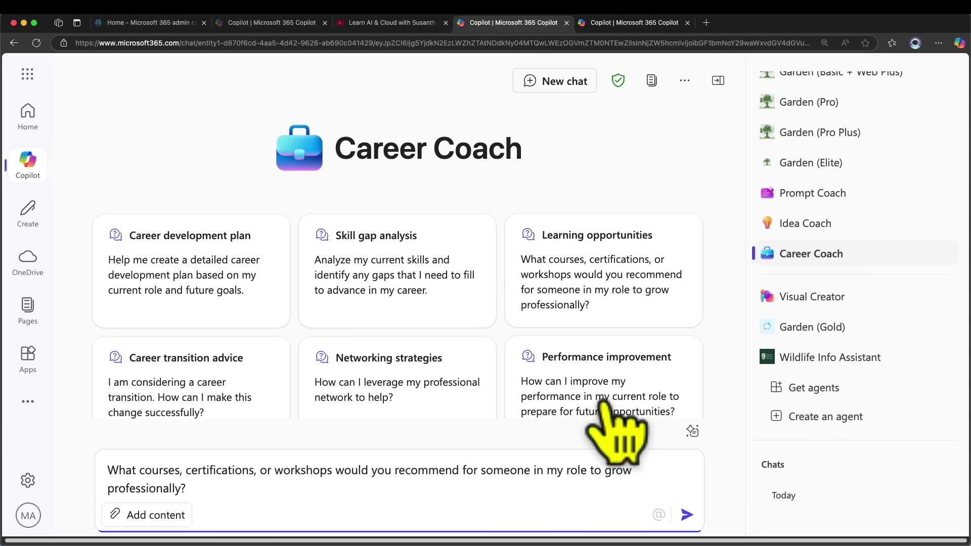
{"action": "left_click_drag", "start_coordinate": [191, 471], "coordinate": [453, 479]}
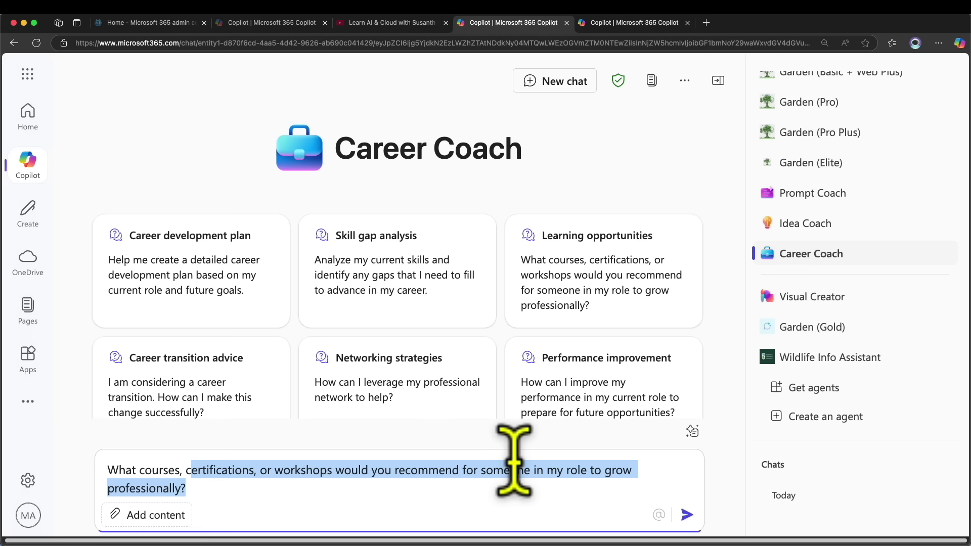
{"action": "left_click", "coordinate": [686, 515]}
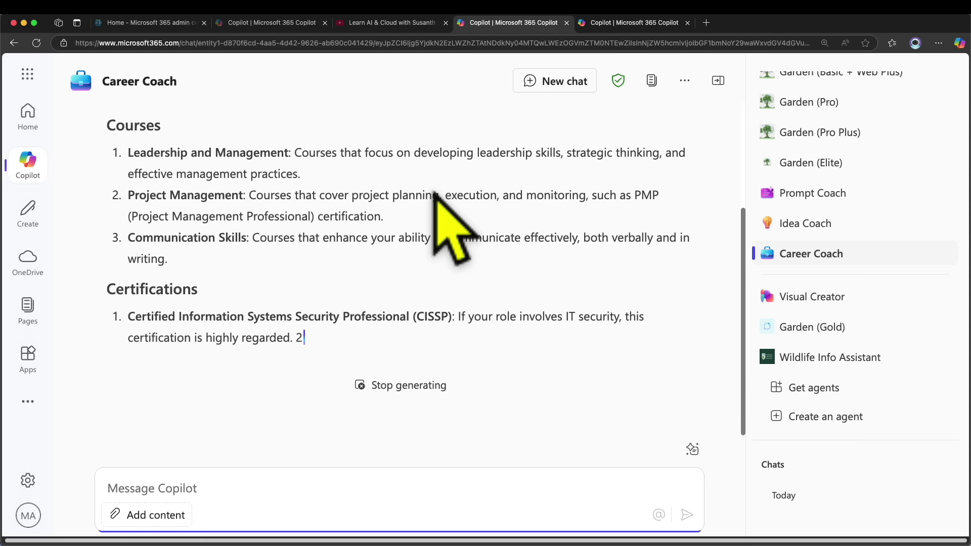
Review the opening of Career Coach's reply and its recommended Courses list.
{"action": "scroll", "coordinate": [441, 203], "scroll_direction": "up", "scroll_amount": 5}
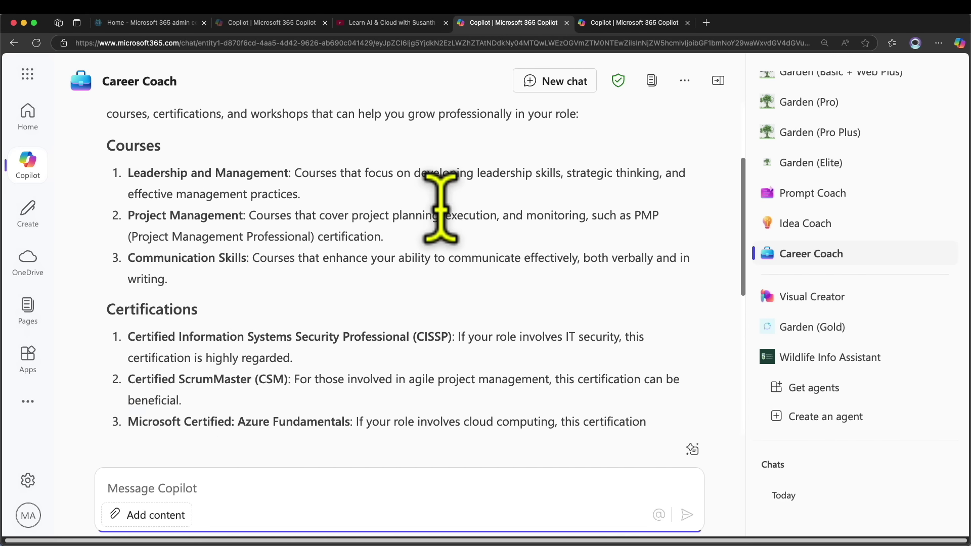
{"action": "scroll", "coordinate": [440, 205], "scroll_direction": "up", "scroll_amount": 3}
{"action": "scroll", "coordinate": [442, 212], "scroll_direction": "up", "scroll_amount": 10}
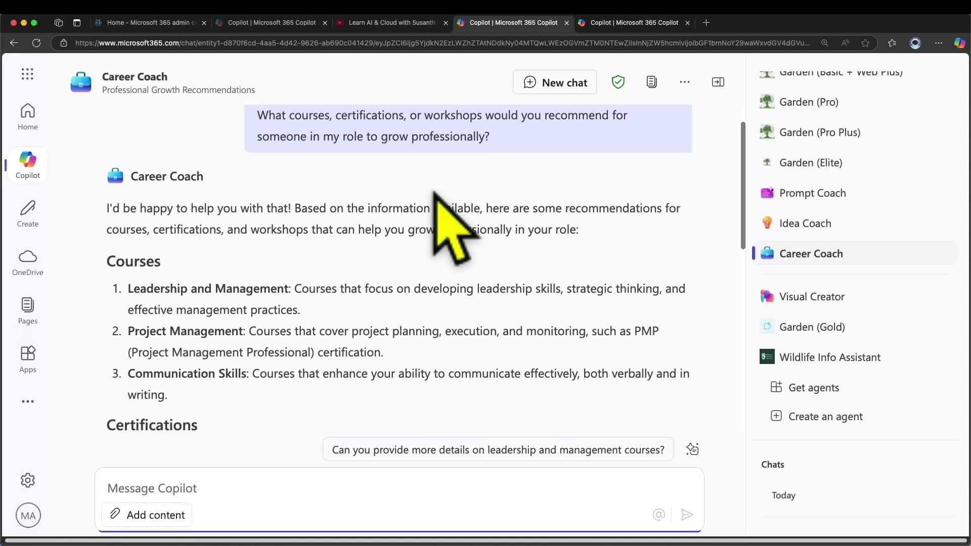
{"action": "scroll", "coordinate": [434, 194], "scroll_direction": "up", "scroll_amount": 1}
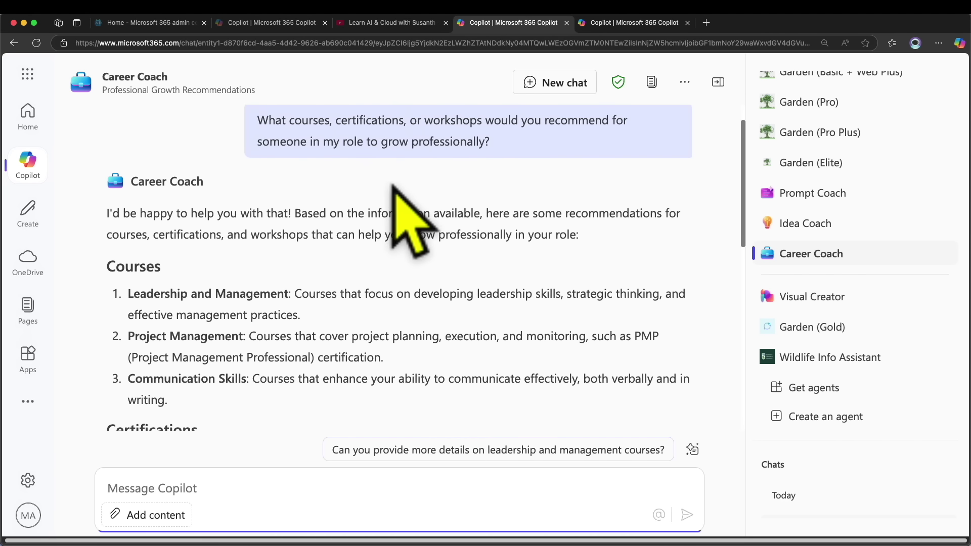
{"action": "scroll", "coordinate": [432, 212], "scroll_direction": "down", "scroll_amount": 3}
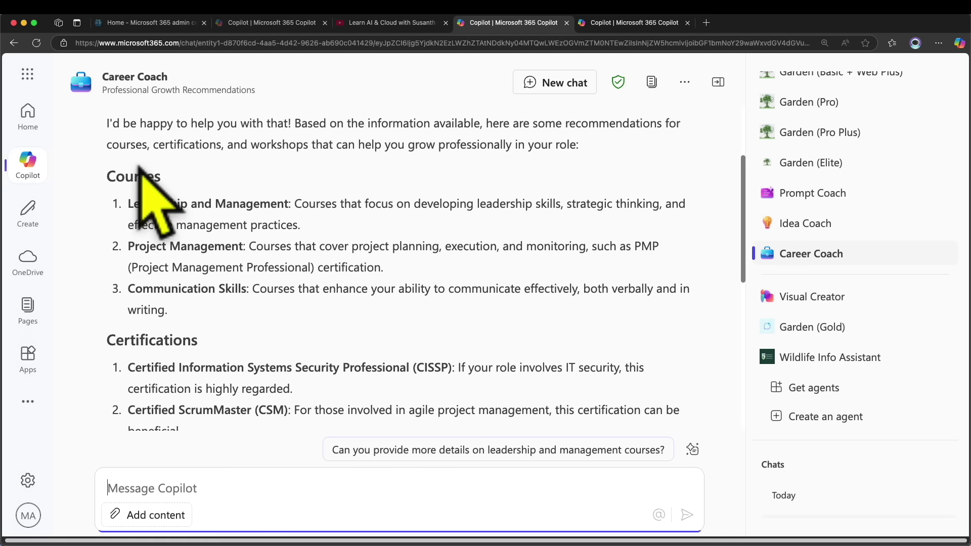
{"action": "left_click_drag", "start_coordinate": [128, 203], "coordinate": [240, 203]}
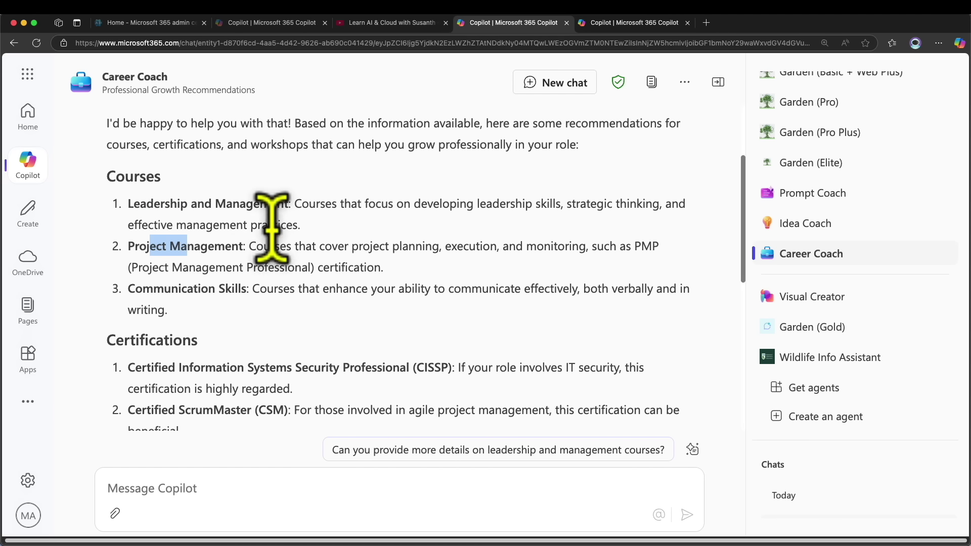
{"action": "scroll", "coordinate": [273, 258], "scroll_direction": "down", "scroll_amount": 5}
{"action": "scroll", "coordinate": [273, 257], "scroll_direction": "up", "scroll_amount": 1}
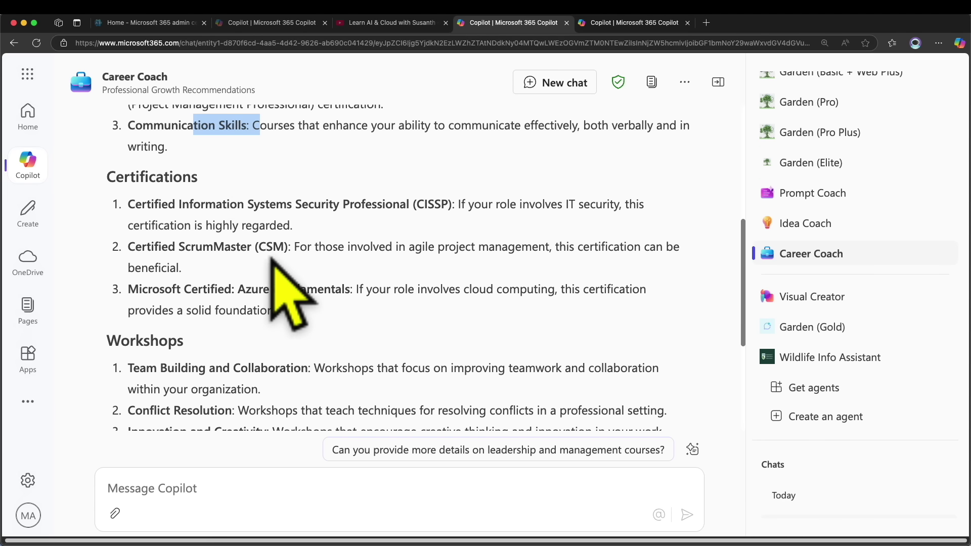
Examine the recommended Certifications and Workshops, and read the closing question about areas of interest or career goals.
{"action": "left_click_drag", "start_coordinate": [146, 204], "coordinate": [435, 204]}
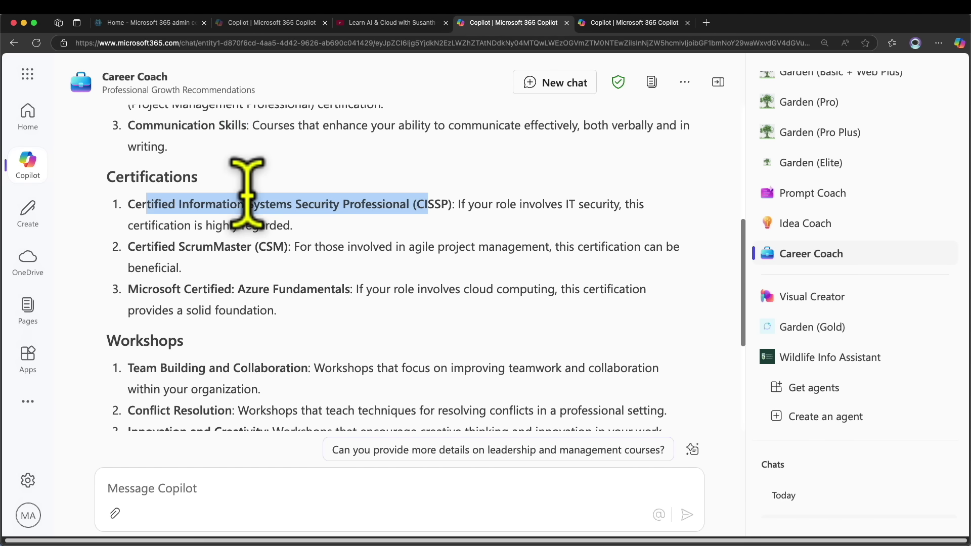
{"action": "left_click_drag", "start_coordinate": [162, 246], "coordinate": [252, 246]}
{"action": "scroll", "coordinate": [324, 220], "scroll_direction": "down", "scroll_amount": 1}
{"action": "scroll", "coordinate": [323, 220], "scroll_direction": "down", "scroll_amount": 2}
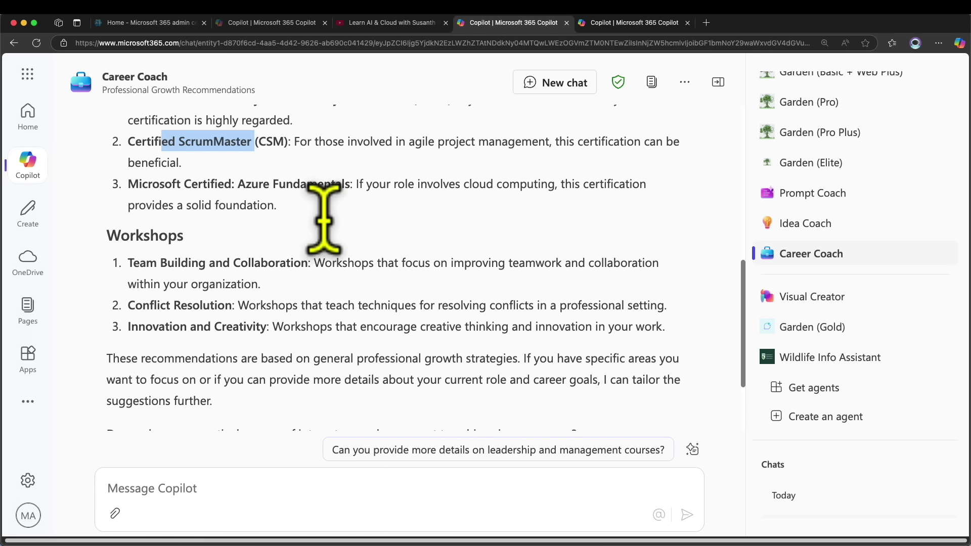
{"action": "left_click_drag", "start_coordinate": [318, 184], "coordinate": [71, 183]}
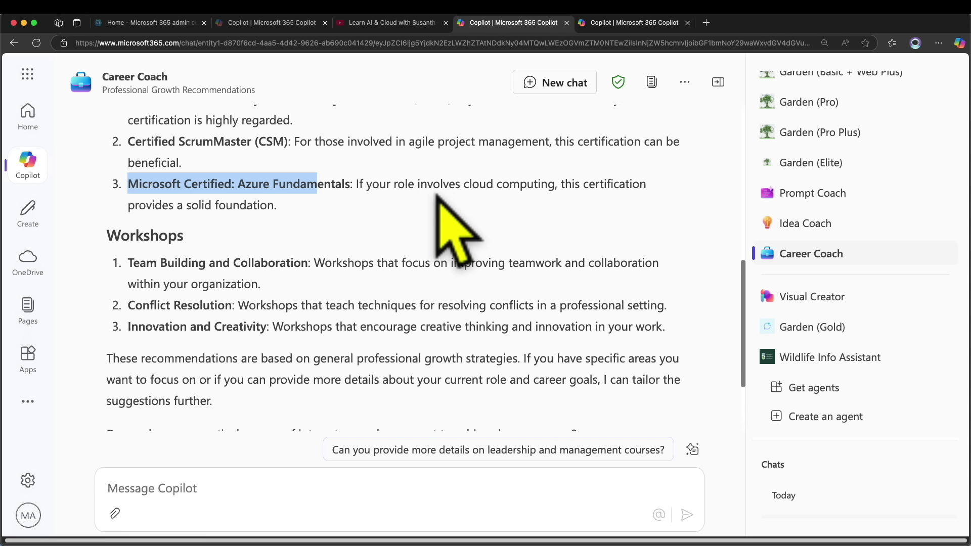
{"action": "scroll", "coordinate": [439, 207], "scroll_direction": "down", "scroll_amount": 2}
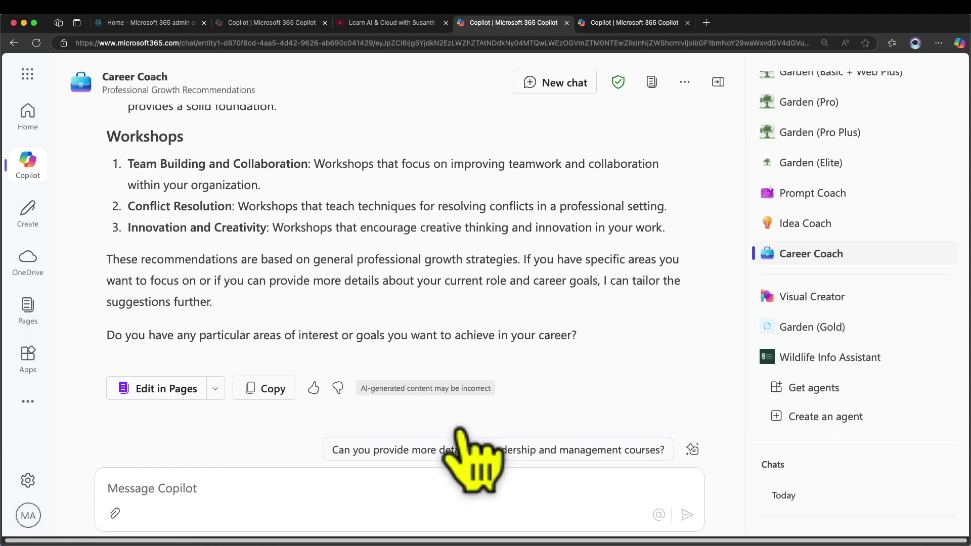
{"action": "left_click_drag", "start_coordinate": [177, 335], "coordinate": [578, 336]}
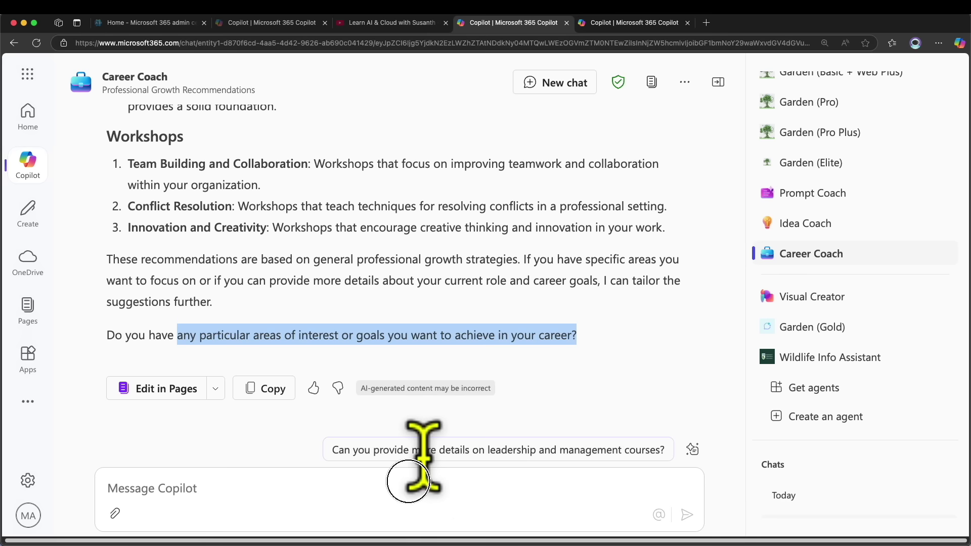
Send the follow-up message "yes i want to learn Azure AI tchnologies" to Career Coach.
{"action": "left_click", "coordinate": [419, 483]}
{"action": "type", "text": "yes i want to learn Azure AI tchnologies"}
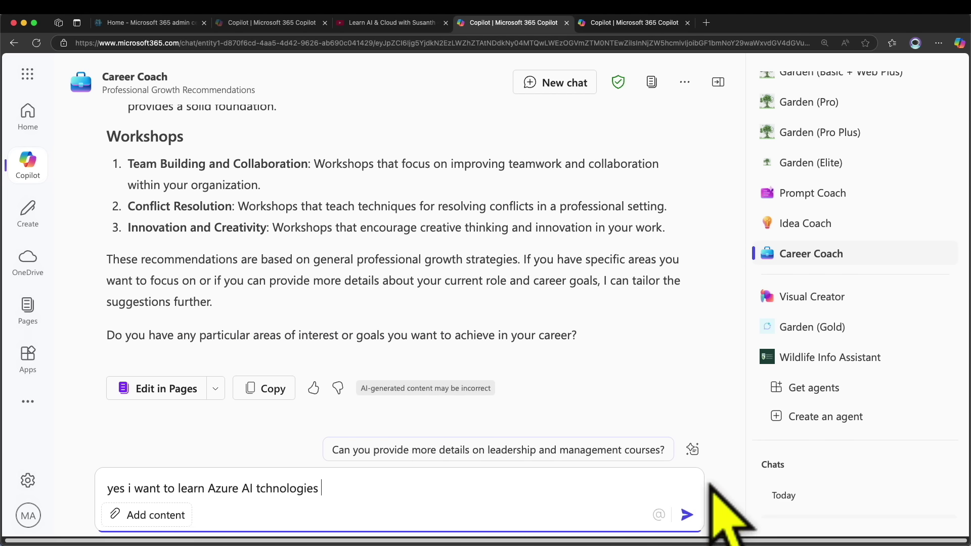
{"action": "left_click", "coordinate": [686, 514]}
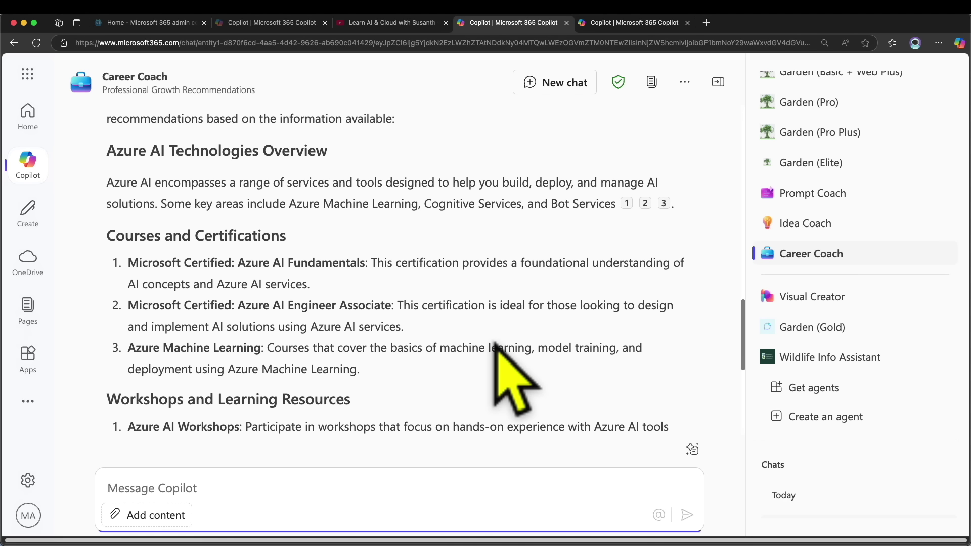
Review the Courses and Certifications recommended for Azure AI, from Azure AI Fundamentals to Azure Machine Learning.
{"action": "scroll", "coordinate": [182, 216], "scroll_direction": "down", "scroll_amount": 6}
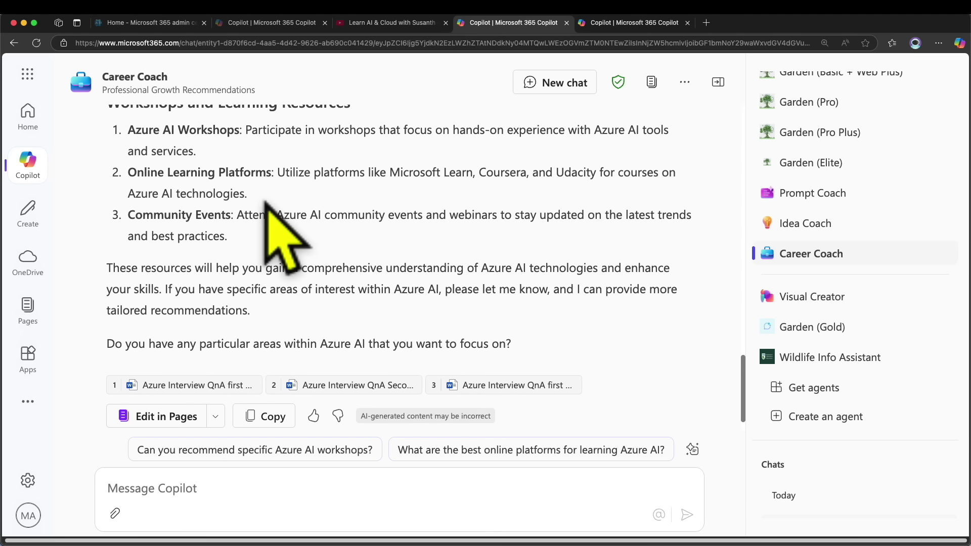
{"action": "scroll", "coordinate": [237, 217], "scroll_direction": "up", "scroll_amount": 5}
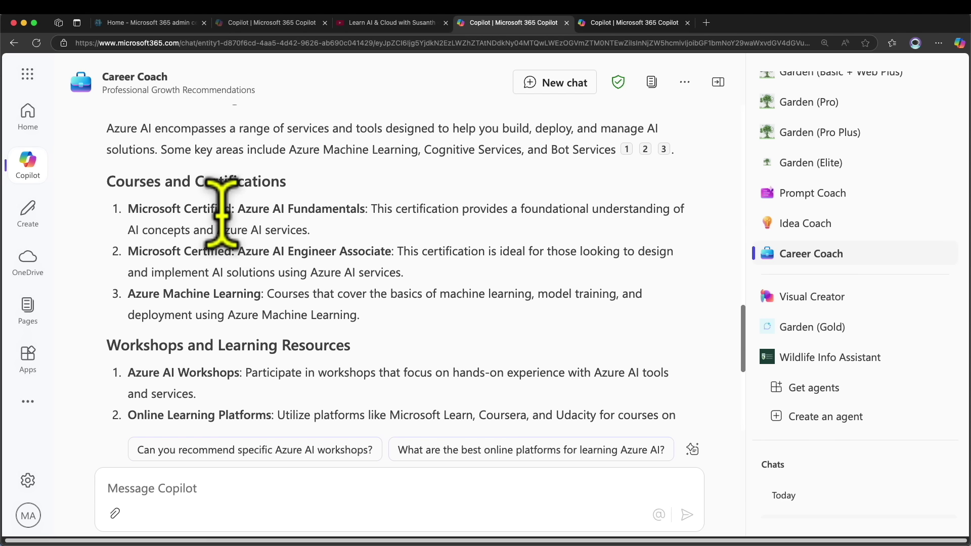
{"action": "left_click_drag", "start_coordinate": [160, 208], "coordinate": [332, 210]}
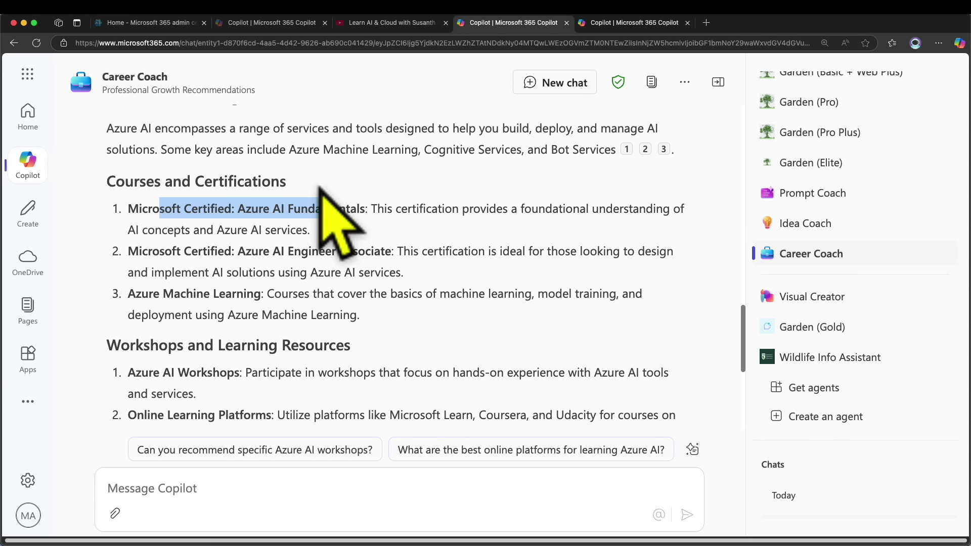
{"action": "left_click_drag", "start_coordinate": [191, 251], "coordinate": [392, 251]}
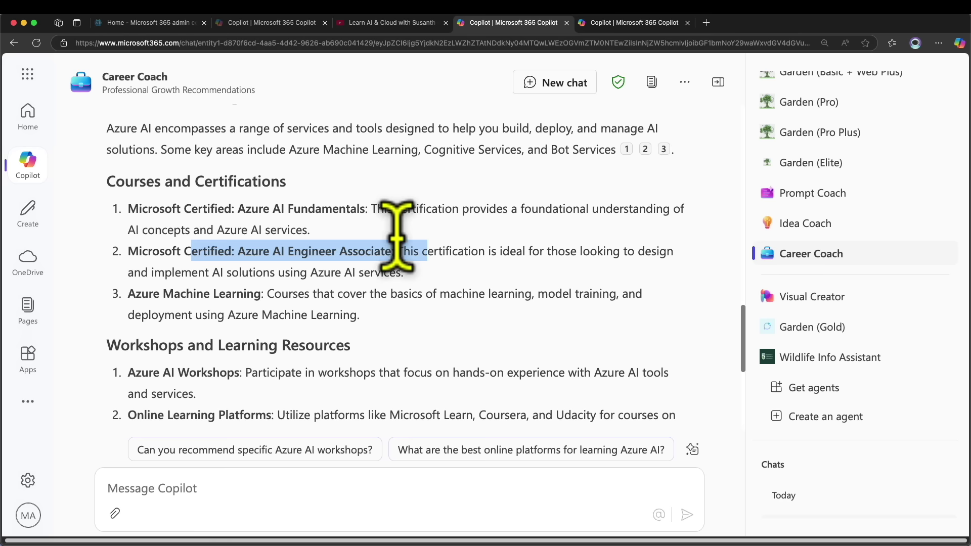
{"action": "left_click_drag", "start_coordinate": [149, 293], "coordinate": [287, 293]}
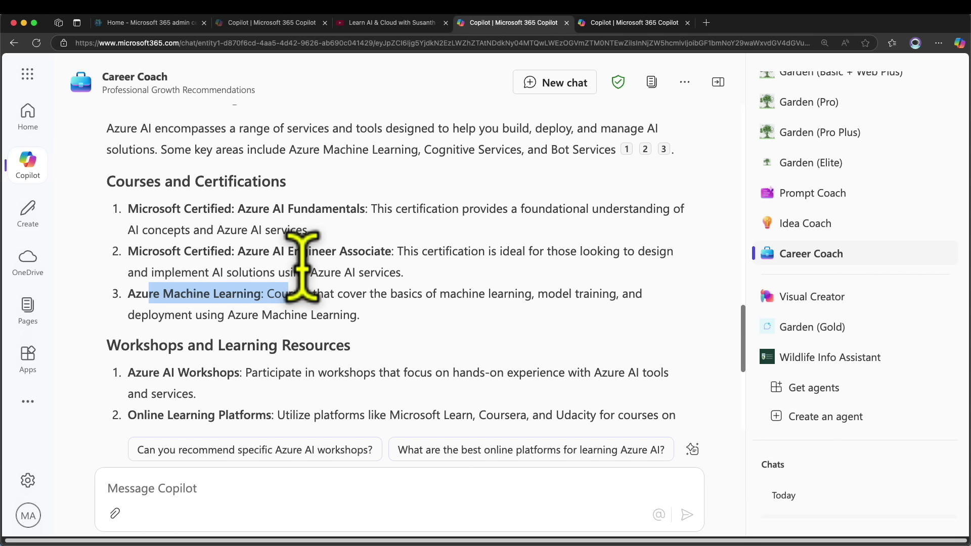
{"action": "left_click_drag", "start_coordinate": [384, 315], "coordinate": [136, 209]}
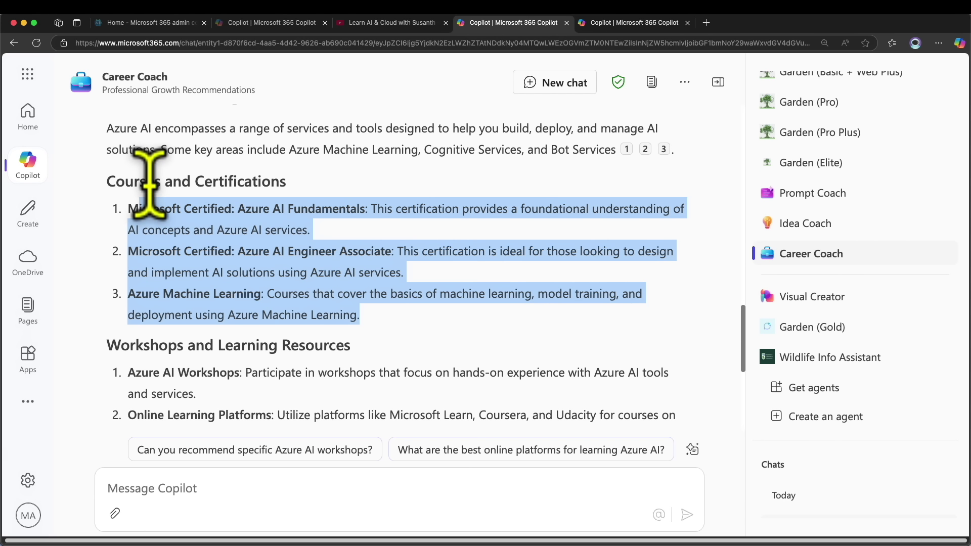
{"action": "scroll", "coordinate": [149, 184], "scroll_direction": "down", "scroll_amount": 3}
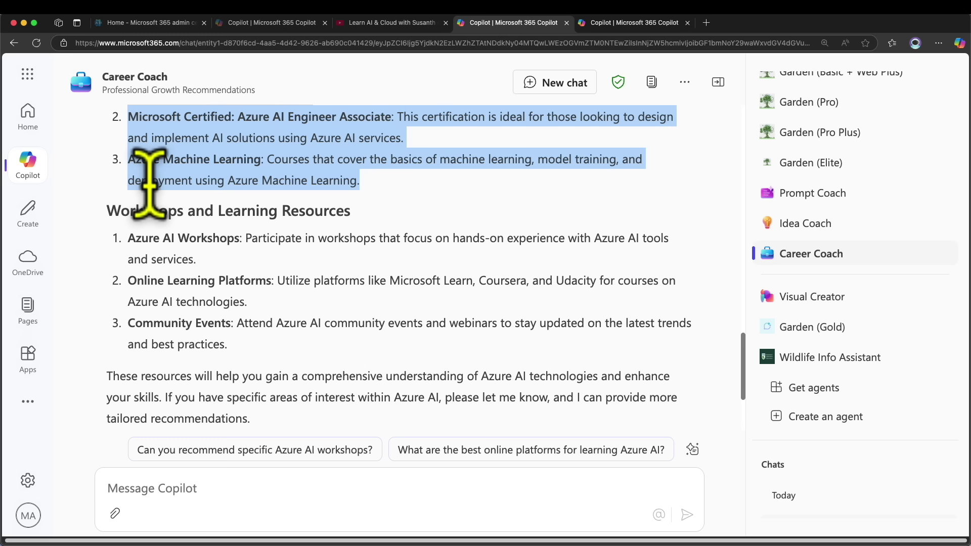
Examine the Workshops and Learning Resources items, including the online learning platforms and community events.
{"action": "left_click", "coordinate": [146, 182]}
{"action": "left_click_drag", "start_coordinate": [108, 210], "coordinate": [364, 194]}
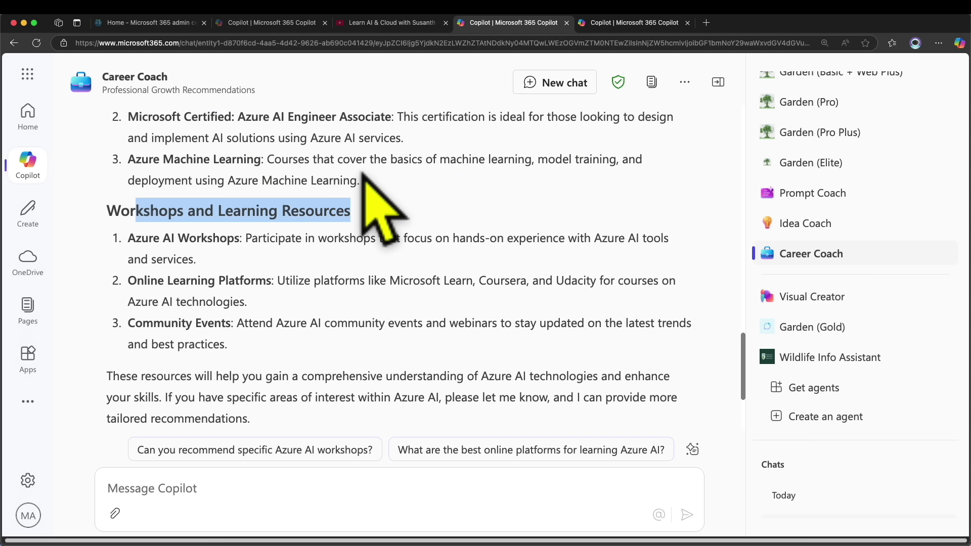
{"action": "left_click", "coordinate": [135, 235]}
{"action": "left_click_drag", "start_coordinate": [144, 281], "coordinate": [257, 281]}
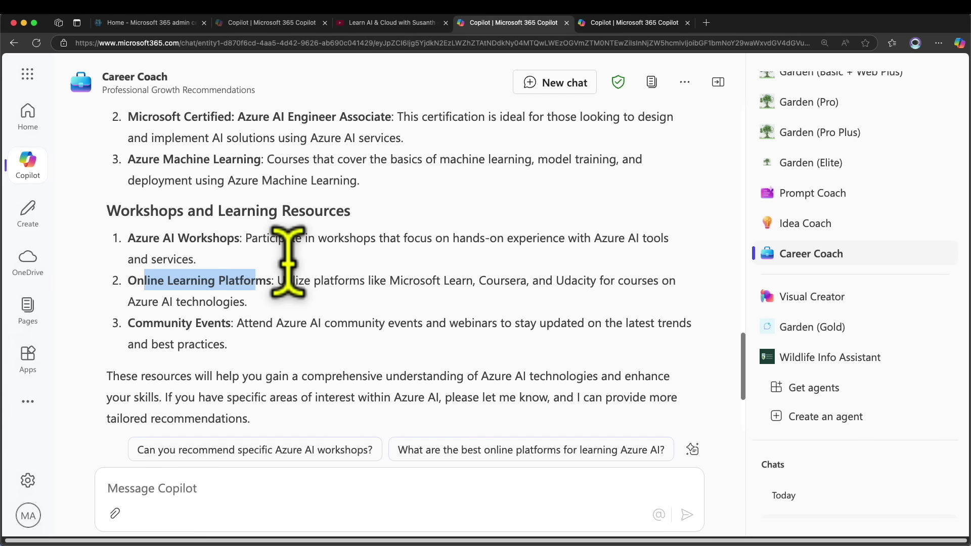
{"action": "left_click", "coordinate": [395, 279]}
{"action": "left_click_drag", "start_coordinate": [396, 280], "coordinate": [512, 280]}
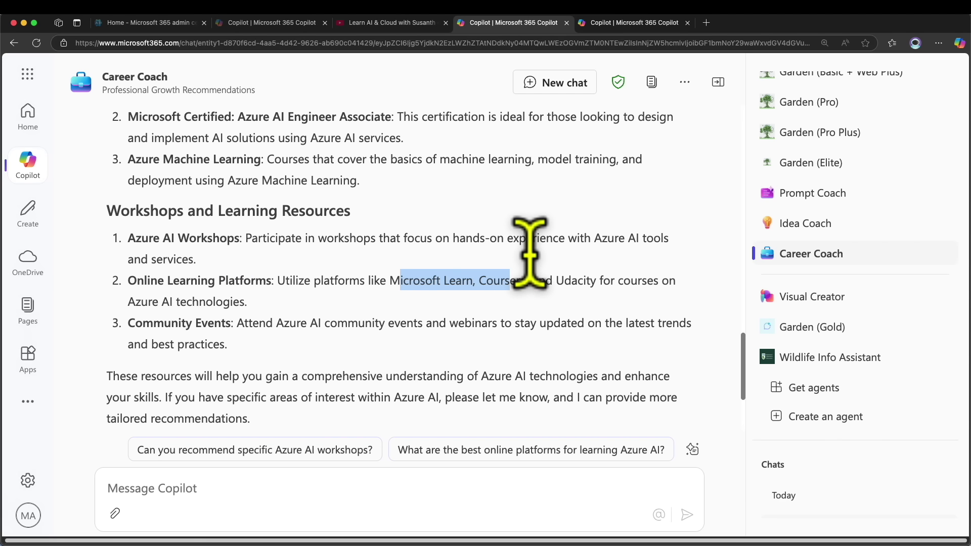
{"action": "left_click_drag", "start_coordinate": [128, 322], "coordinate": [164, 323]}
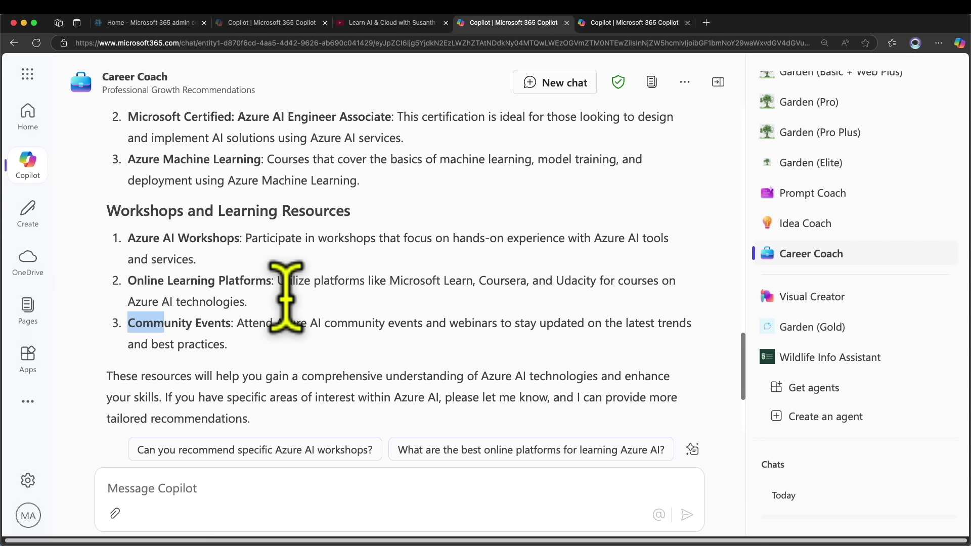
{"action": "scroll", "coordinate": [286, 296], "scroll_direction": "down", "scroll_amount": 4}
Look back over the whole learning recommendations chat and check the source documents cited under the Azure AI reply.
{"action": "scroll", "coordinate": [286, 296], "scroll_direction": "up", "scroll_amount": 15}
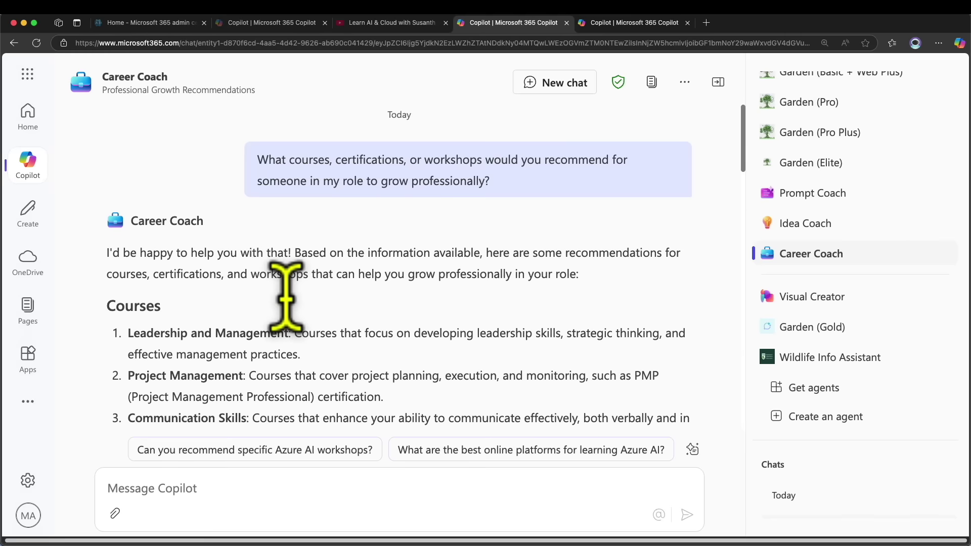
{"action": "scroll", "coordinate": [282, 296], "scroll_direction": "down", "scroll_amount": 10}
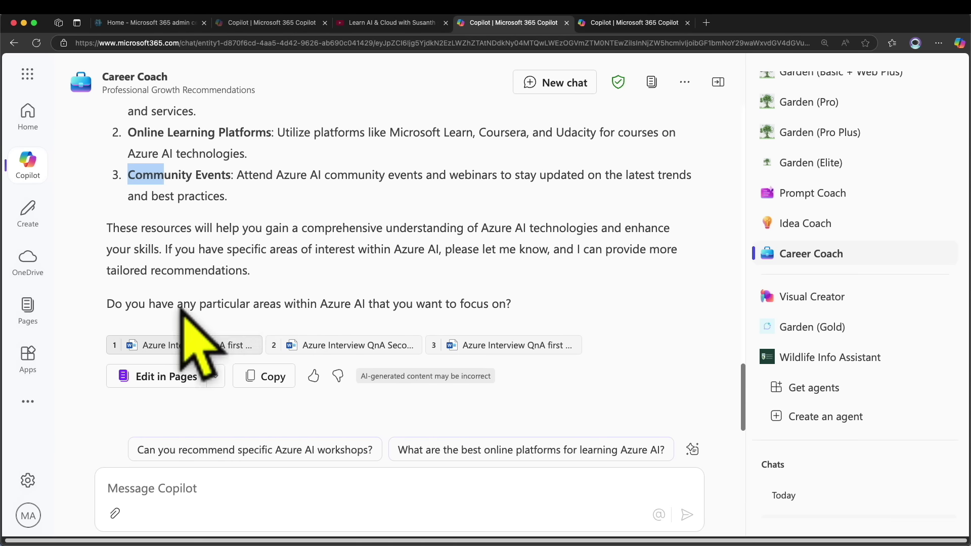
{"action": "mouse_move", "coordinate": [243, 338]}
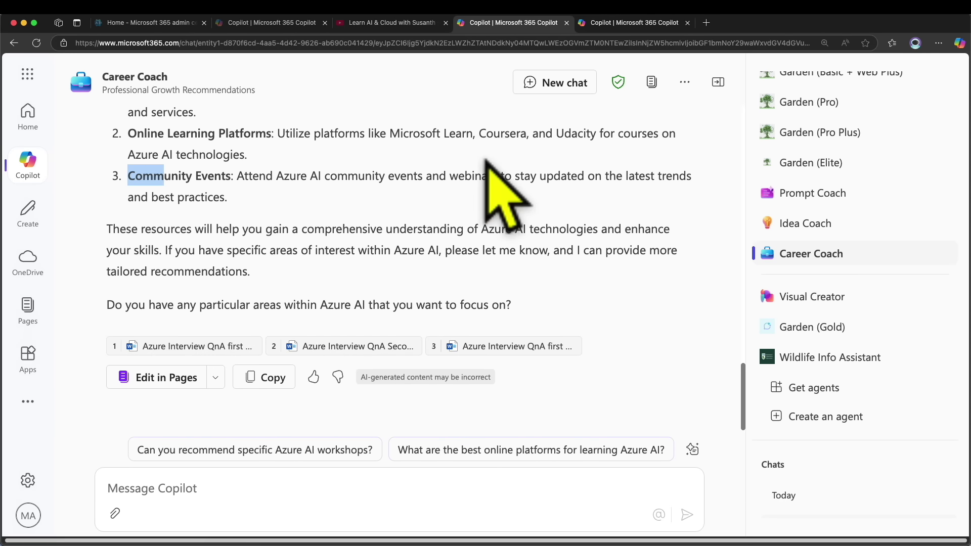
{"action": "scroll", "coordinate": [491, 177], "scroll_direction": "up", "scroll_amount": 10}
{"action": "scroll", "coordinate": [505, 142], "scroll_direction": "up", "scroll_amount": 10}
Start a new Career Coach chat and send the Career transition advice starter prompt.
{"action": "left_click", "coordinate": [582, 80]}
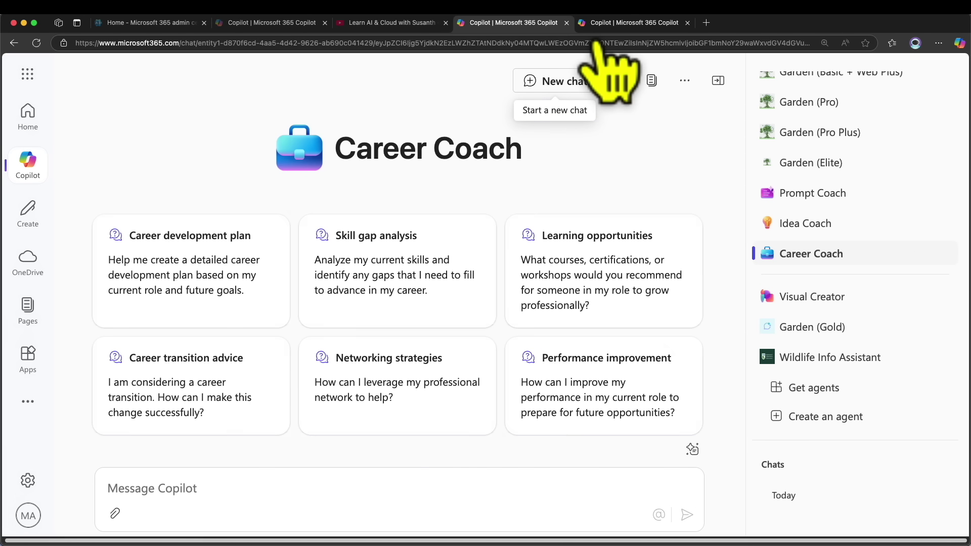
{"action": "left_click", "coordinate": [244, 333]}
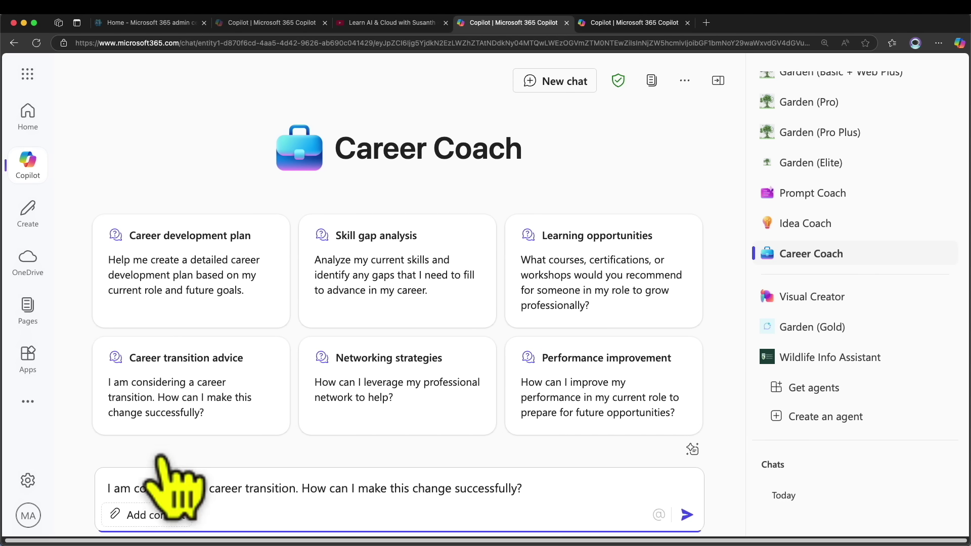
{"action": "left_click_drag", "start_coordinate": [134, 488], "coordinate": [526, 487]}
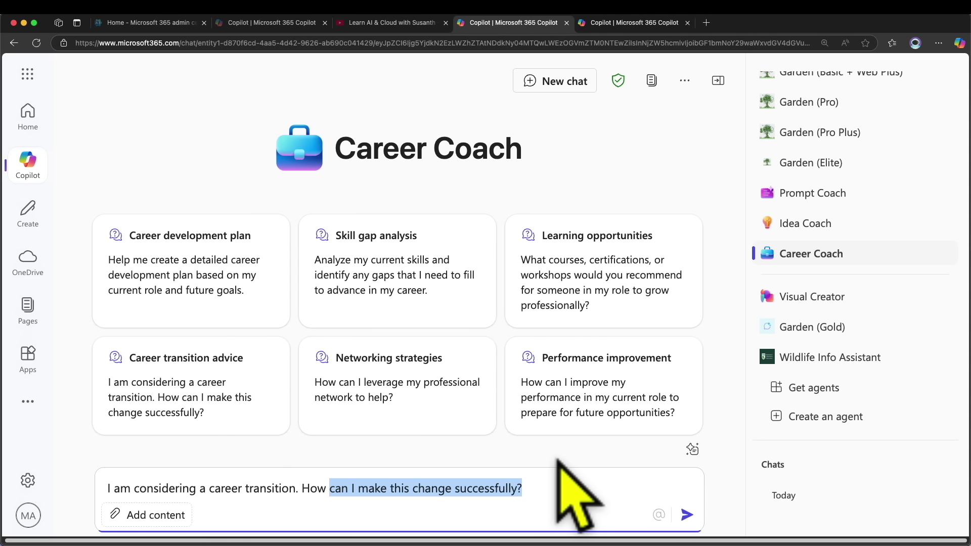
{"action": "left_click", "coordinate": [687, 514]}
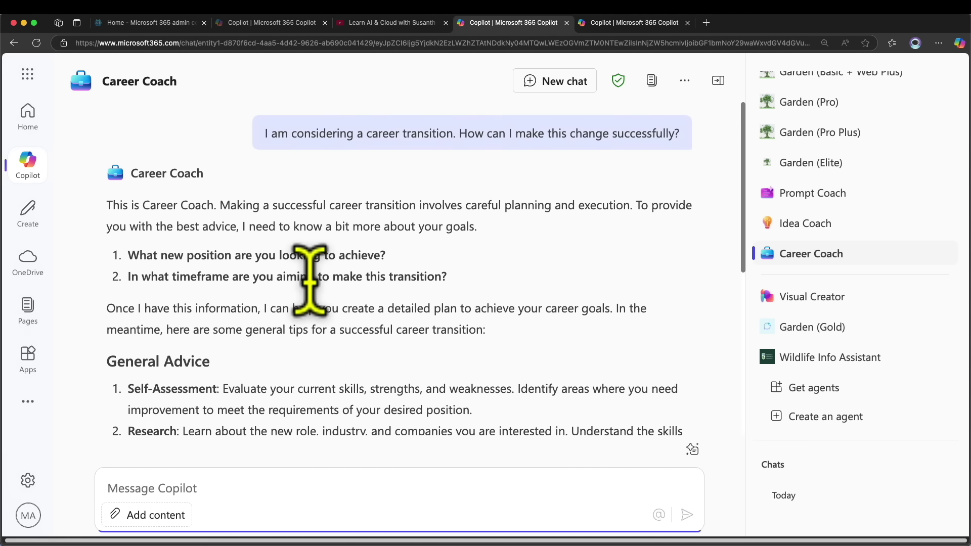
Answer Career Coach's position and timeframe questions by sending "I am currently a HR Manager and I want to move into Sales director role. in 1 year.".
{"action": "left_click_drag", "start_coordinate": [161, 282], "coordinate": [320, 281]}
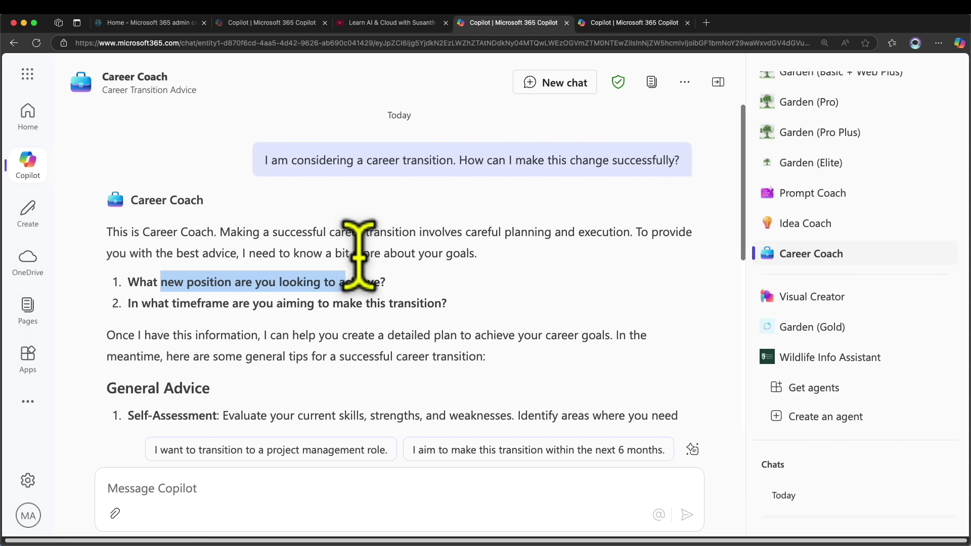
{"action": "left_click", "coordinate": [194, 305]}
{"action": "left_click_drag", "start_coordinate": [192, 304], "coordinate": [428, 303]}
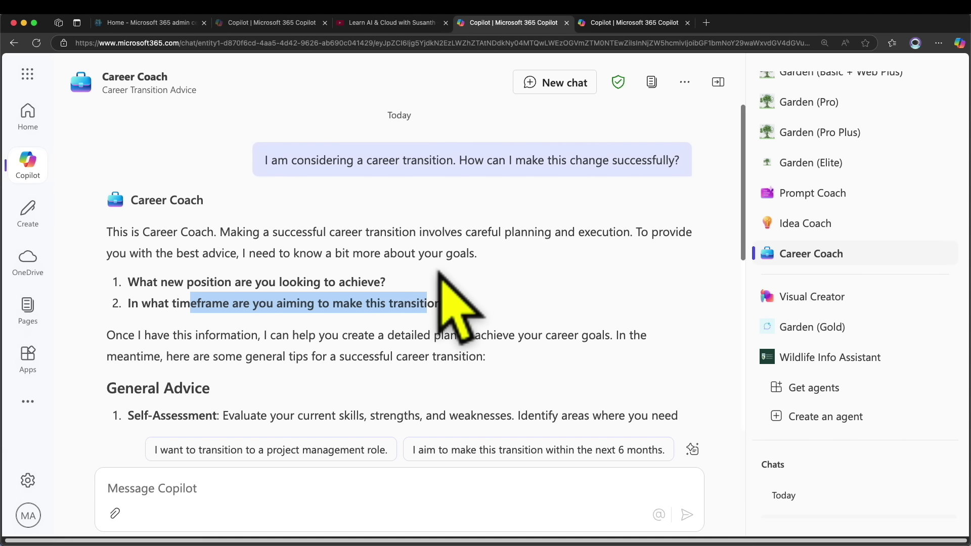
{"action": "left_click", "coordinate": [384, 488]}
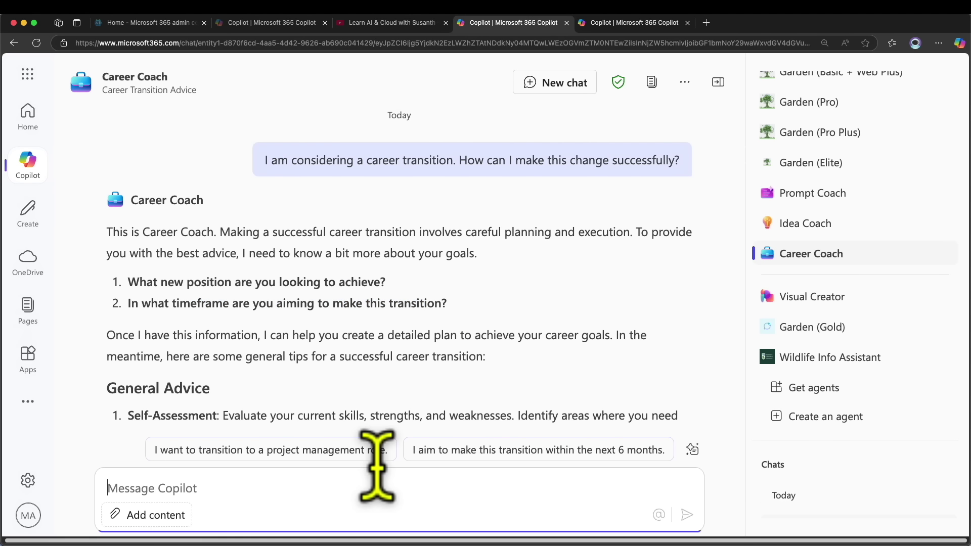
{"action": "type", "text": "I am currently a HR Manager and I want to move into Sales director role."}
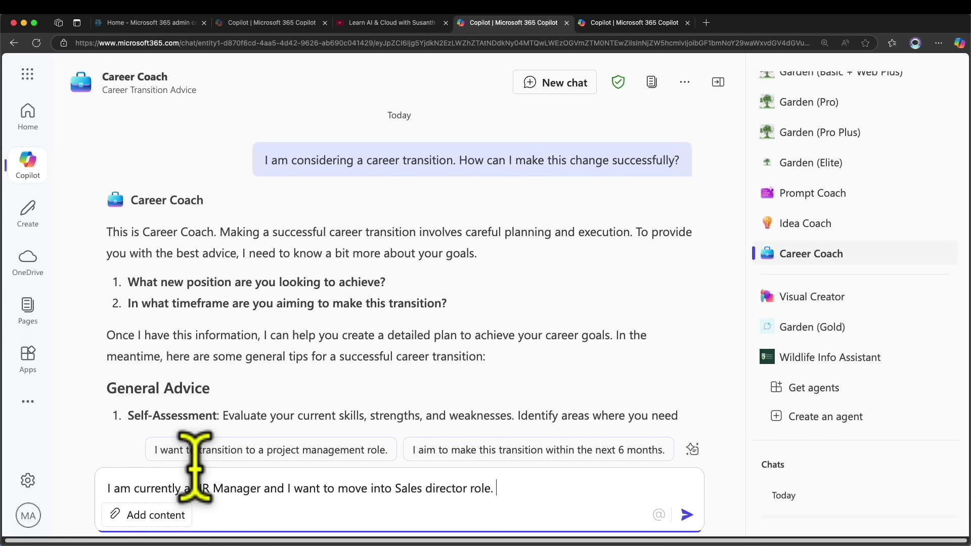
{"action": "left_click", "coordinate": [208, 489]}
{"action": "left_click_drag", "start_coordinate": [208, 489], "coordinate": [480, 489]}
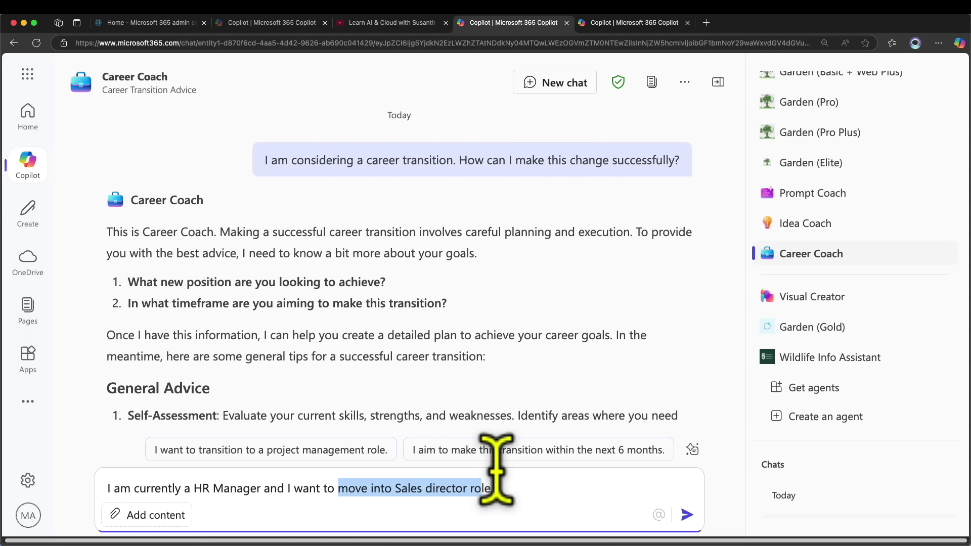
{"action": "left_click", "coordinate": [556, 491]}
{"action": "key", "text": "shift+Return"}
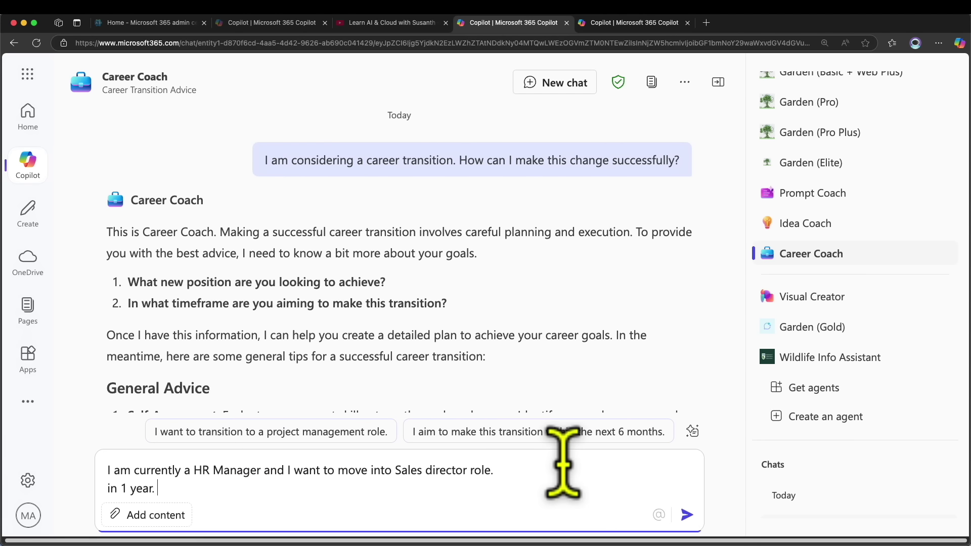
{"action": "left_click", "coordinate": [686, 514]}
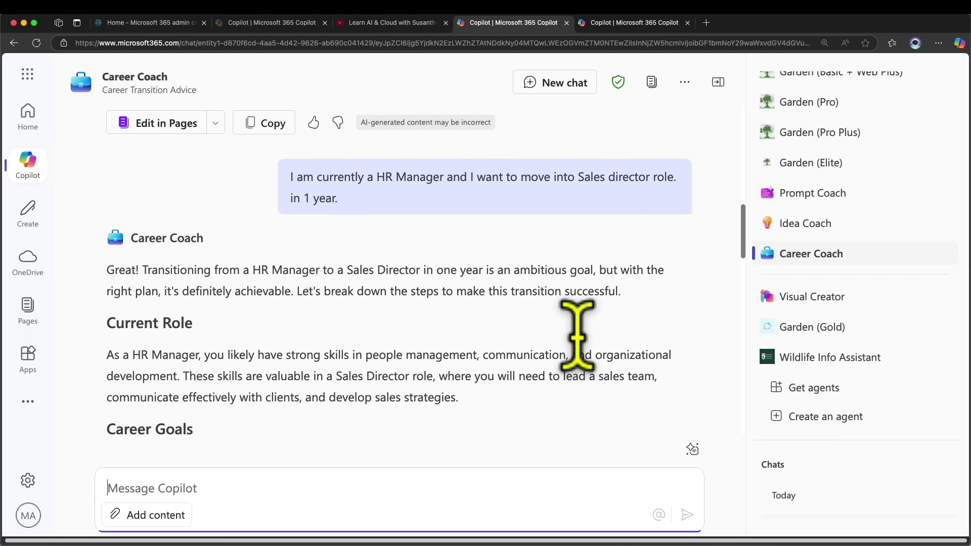
Review the Current Role, Career Goals and Skills and Gaps sections of the Sales Director transition reply.
{"action": "scroll", "coordinate": [269, 308], "scroll_direction": "up", "scroll_amount": 10}
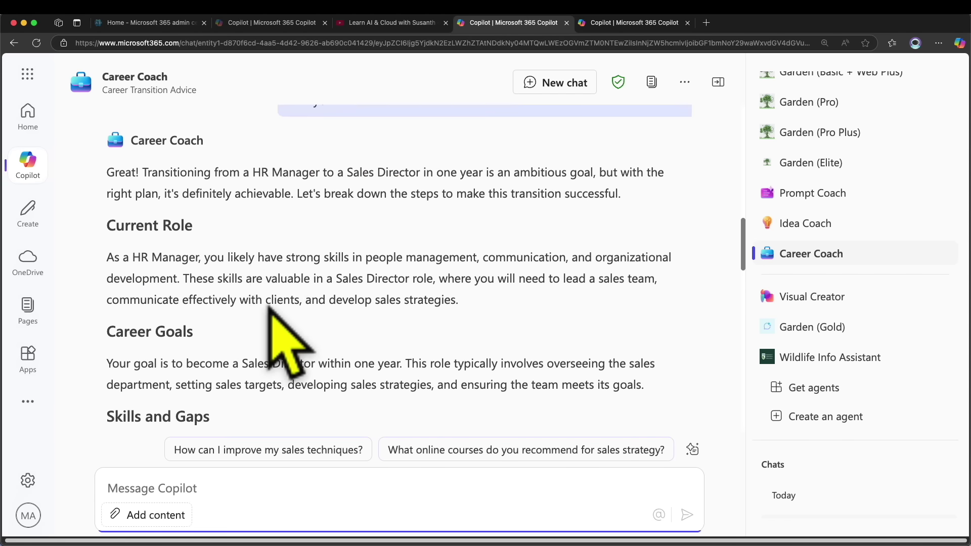
{"action": "left_click_drag", "start_coordinate": [226, 268], "coordinate": [662, 268]}
{"action": "left_click_drag", "start_coordinate": [166, 288], "coordinate": [445, 265]}
{"action": "left_click", "coordinate": [505, 270]}
{"action": "scroll", "coordinate": [445, 313], "scroll_direction": "down", "scroll_amount": 5}
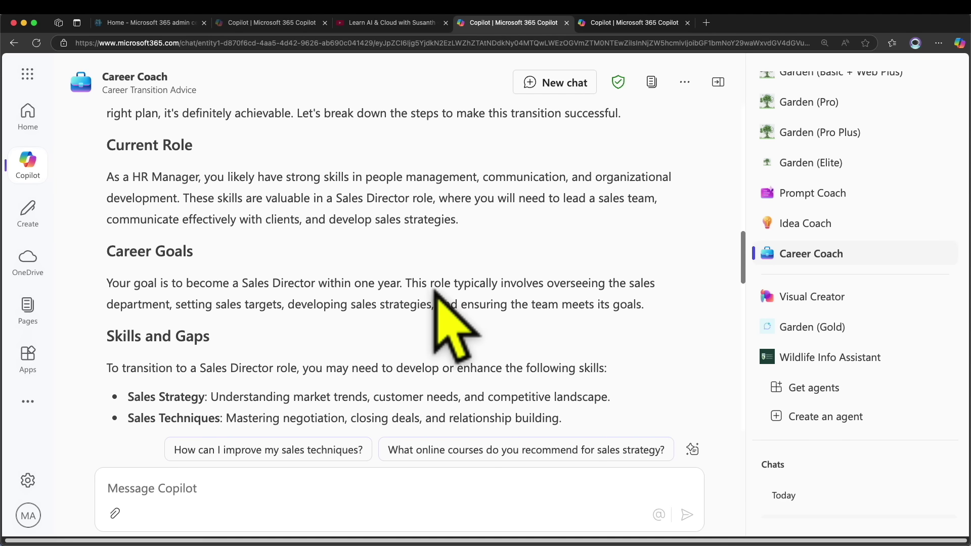
{"action": "scroll", "coordinate": [190, 192], "scroll_direction": "down", "scroll_amount": 3}
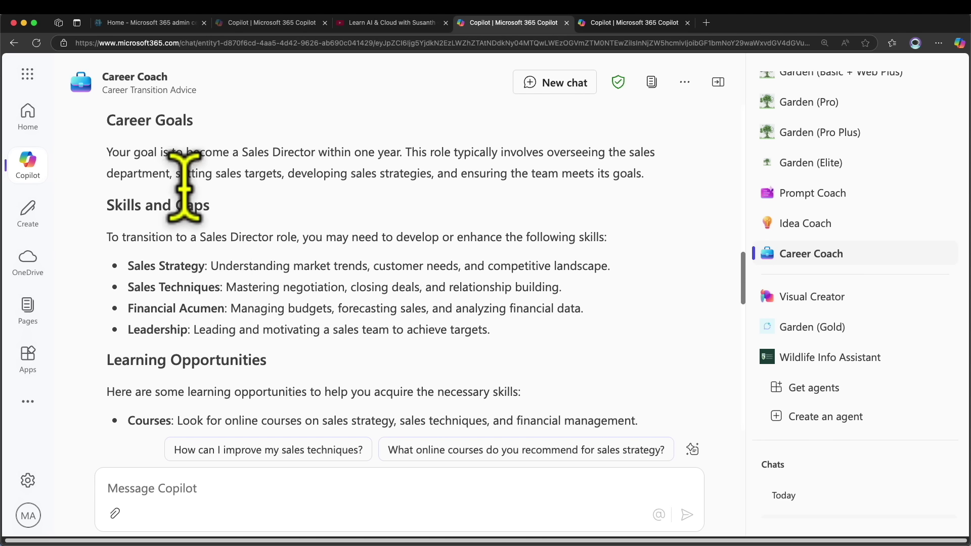
{"action": "left_click_drag", "start_coordinate": [122, 205], "coordinate": [162, 205]}
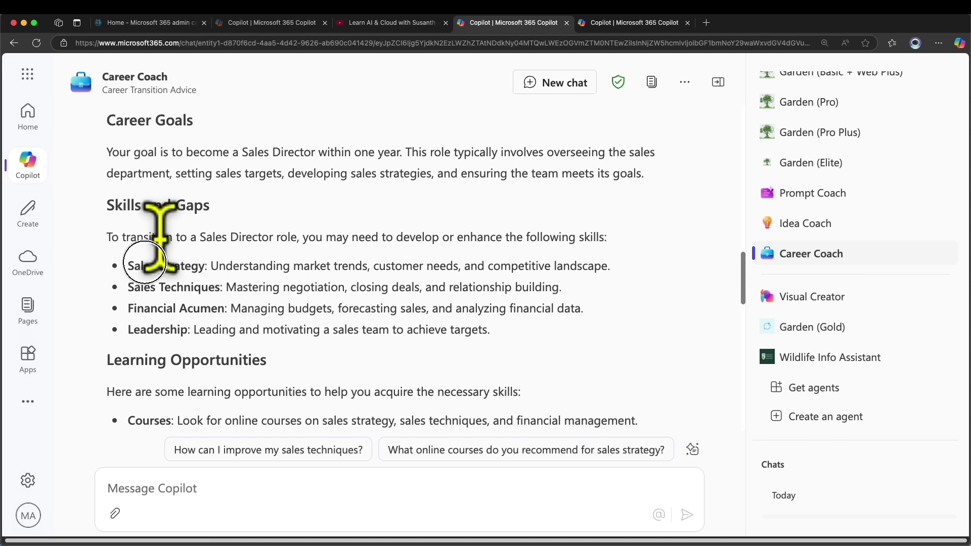
{"action": "left_click_drag", "start_coordinate": [191, 236], "coordinate": [599, 236]}
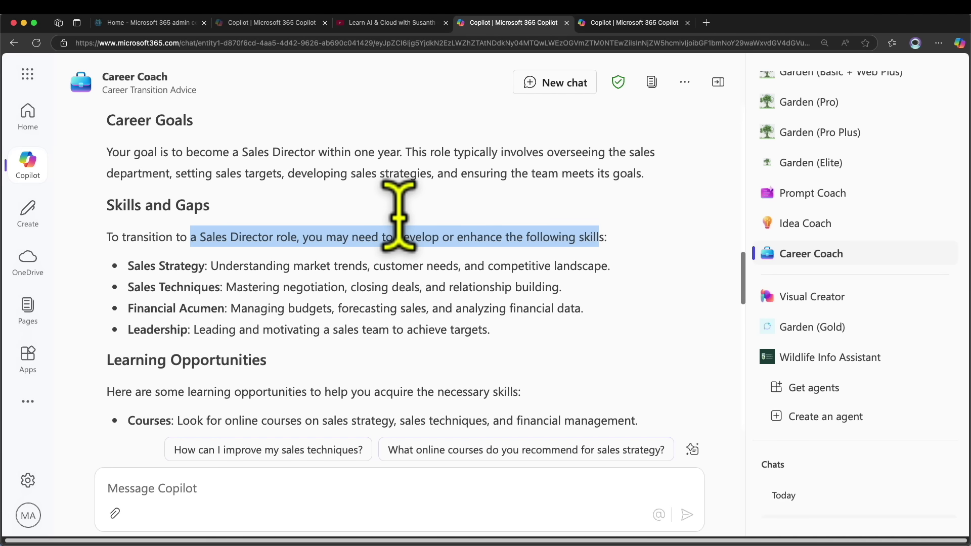
{"action": "left_click_drag", "start_coordinate": [205, 266], "coordinate": [220, 287]}
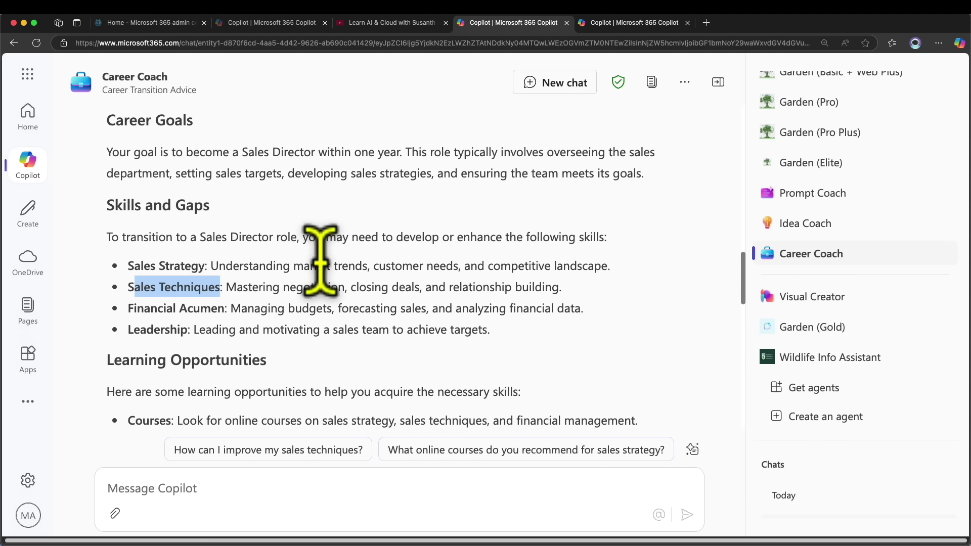
{"action": "left_click_drag", "start_coordinate": [137, 309], "coordinate": [187, 309]}
{"action": "left_click", "coordinate": [151, 327]}
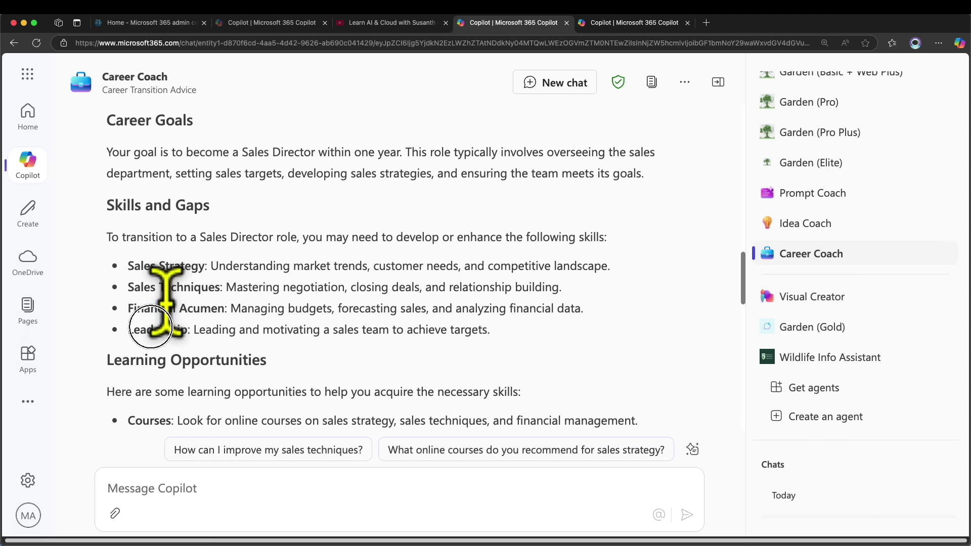
Examine the Learning Opportunities and the Plan of Action, from Immediate Actions through Next 1-2 Years.
{"action": "scroll", "coordinate": [239, 292], "scroll_direction": "down", "scroll_amount": 5}
{"action": "scroll", "coordinate": [245, 282], "scroll_direction": "up", "scroll_amount": 1}
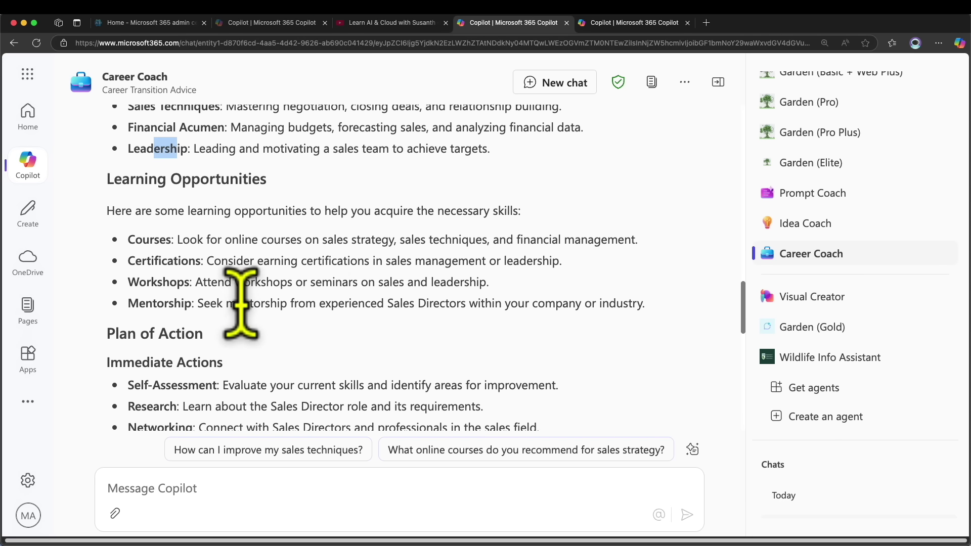
{"action": "scroll", "coordinate": [210, 283], "scroll_direction": "down", "scroll_amount": 3}
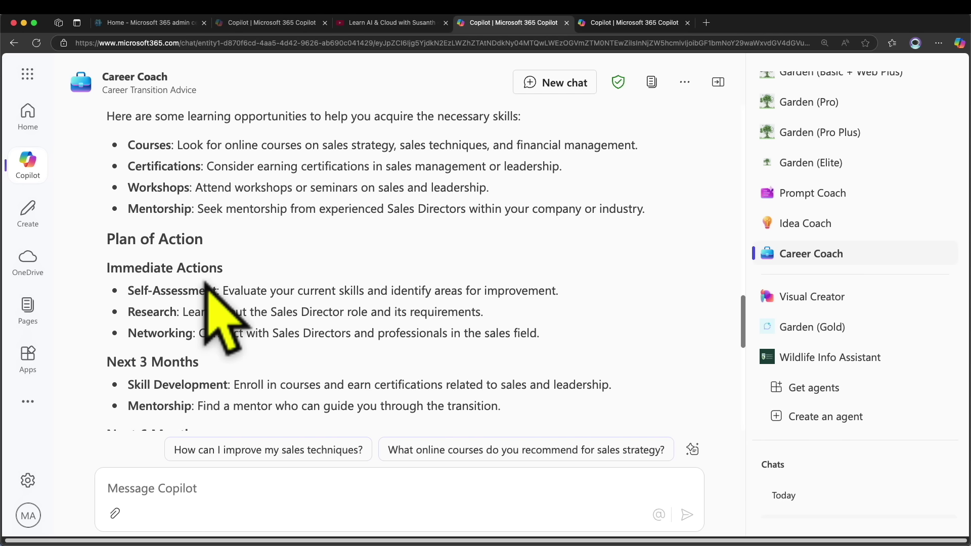
{"action": "left_click_drag", "start_coordinate": [104, 202], "coordinate": [196, 204]}
{"action": "left_click_drag", "start_coordinate": [228, 253], "coordinate": [142, 274]}
{"action": "left_click_drag", "start_coordinate": [184, 324], "coordinate": [136, 325]}
{"action": "scroll", "coordinate": [259, 371], "scroll_direction": "down", "scroll_amount": 3}
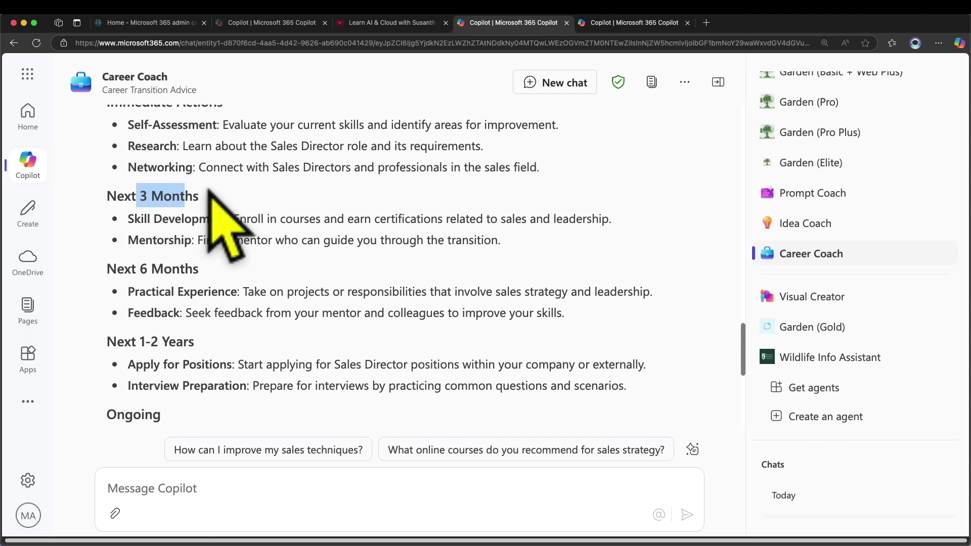
{"action": "left_click_drag", "start_coordinate": [199, 197], "coordinate": [108, 197]}
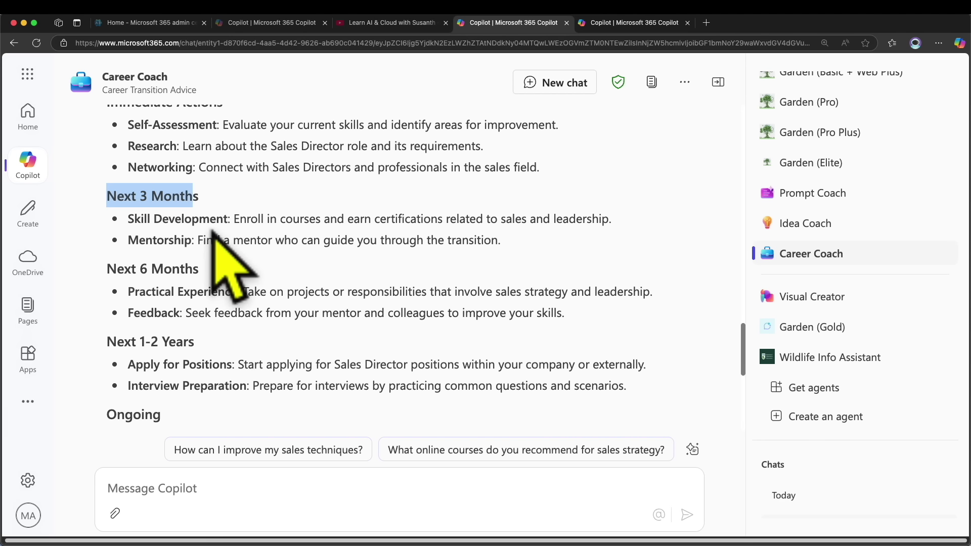
{"action": "left_click_drag", "start_coordinate": [199, 270], "coordinate": [108, 269]}
{"action": "left_click_drag", "start_coordinate": [196, 342], "coordinate": [107, 341]}
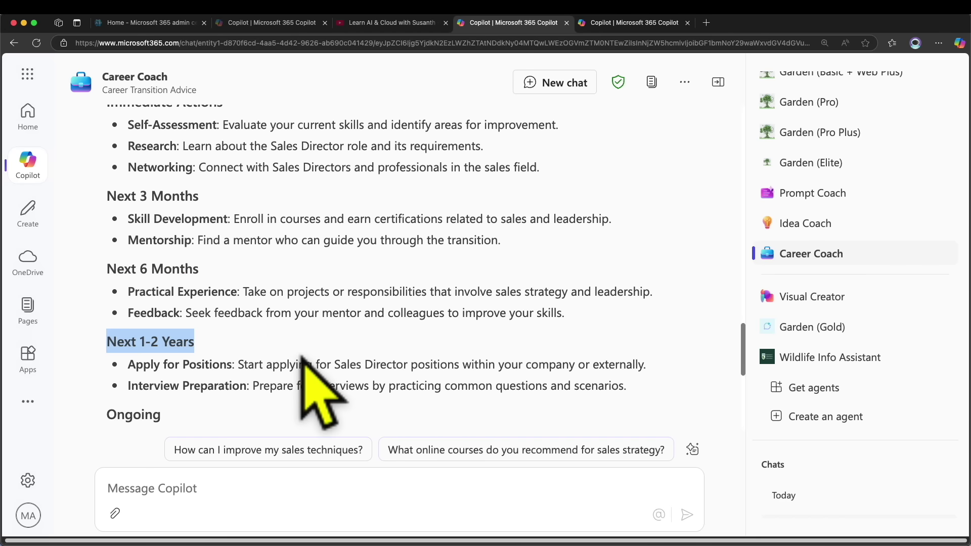
{"action": "scroll", "coordinate": [303, 364], "scroll_direction": "down", "scroll_amount": 5}
Look back over the whole career transition chat, comparing the HR Manager message with the advice given before and after it.
{"action": "scroll", "coordinate": [304, 364], "scroll_direction": "up", "scroll_amount": 20}
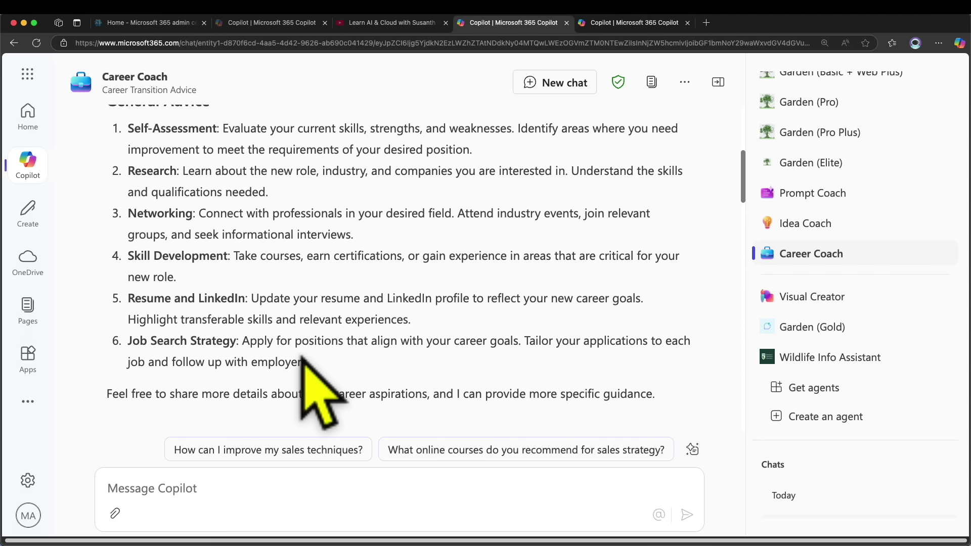
{"action": "left_click_drag", "start_coordinate": [277, 301], "coordinate": [444, 321]}
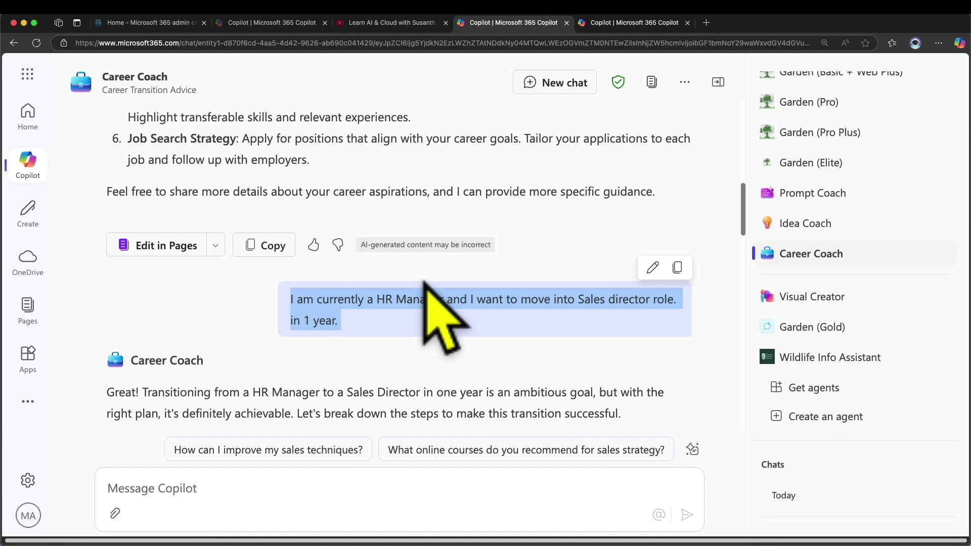
{"action": "left_click", "coordinate": [433, 320]}
{"action": "triple_click", "coordinate": [293, 294]}
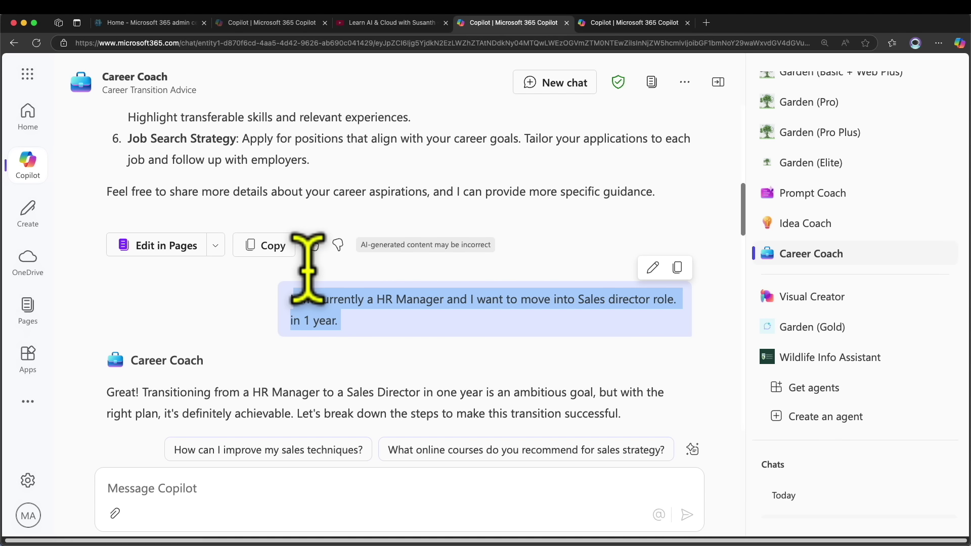
{"action": "left_click", "coordinate": [354, 276]}
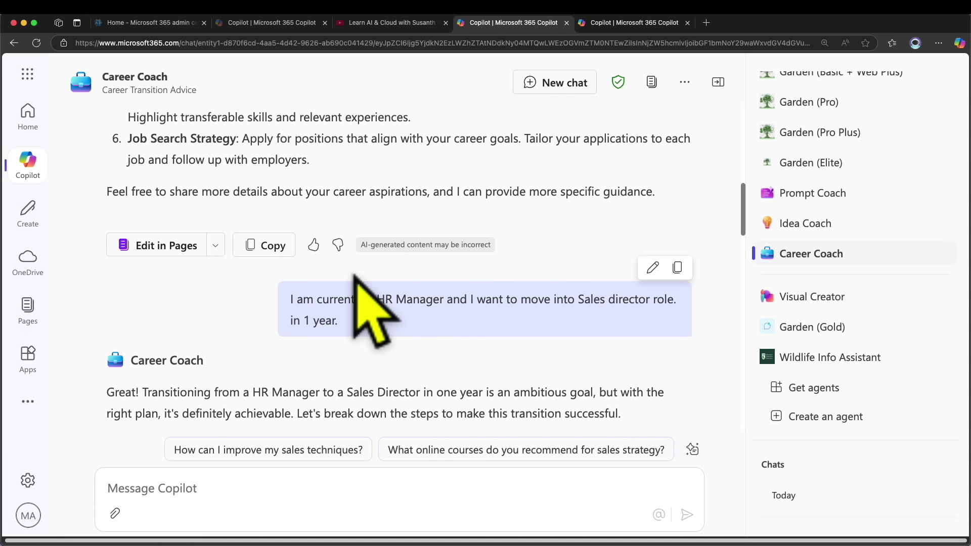
{"action": "scroll", "coordinate": [374, 309], "scroll_direction": "down", "scroll_amount": 5}
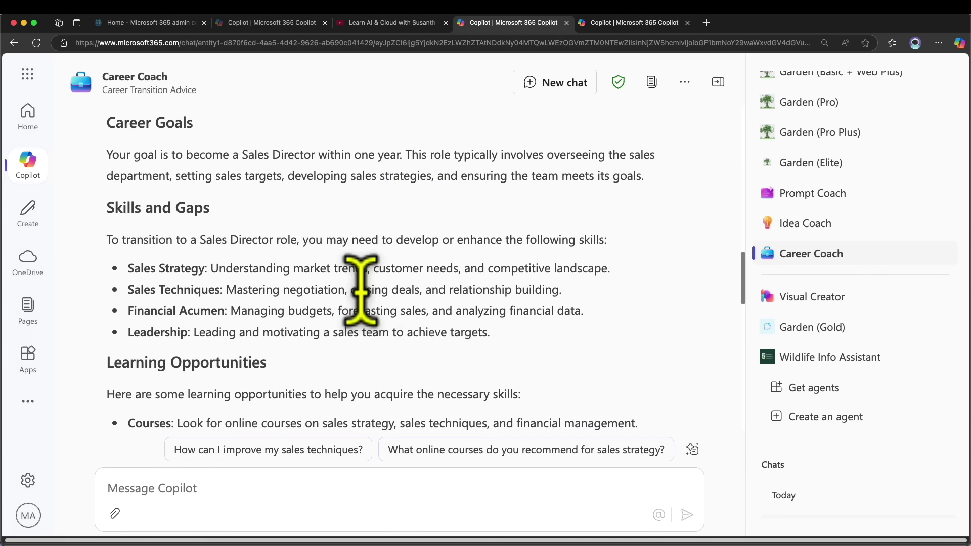
{"action": "scroll", "coordinate": [374, 309], "scroll_direction": "up", "scroll_amount": 15}
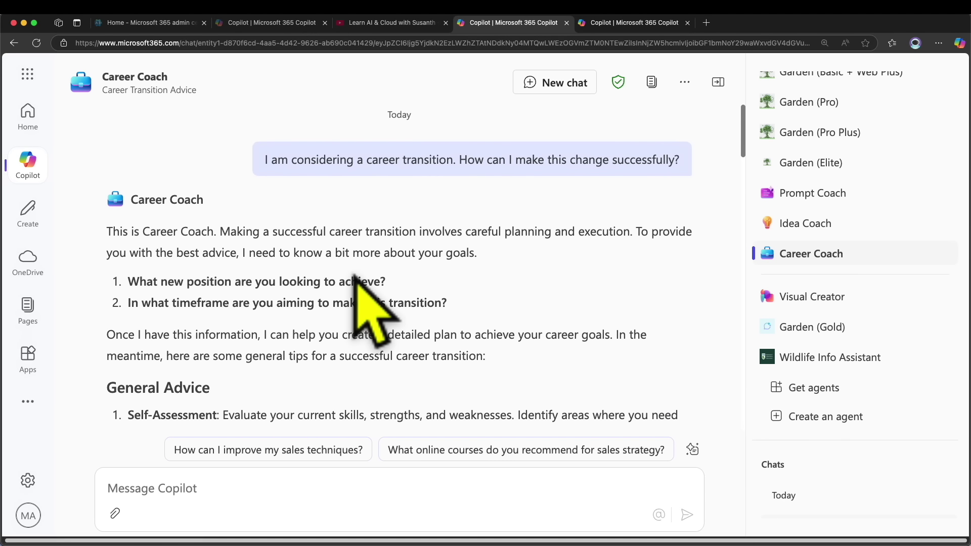
{"action": "scroll", "coordinate": [353, 277], "scroll_direction": "down", "scroll_amount": 10}
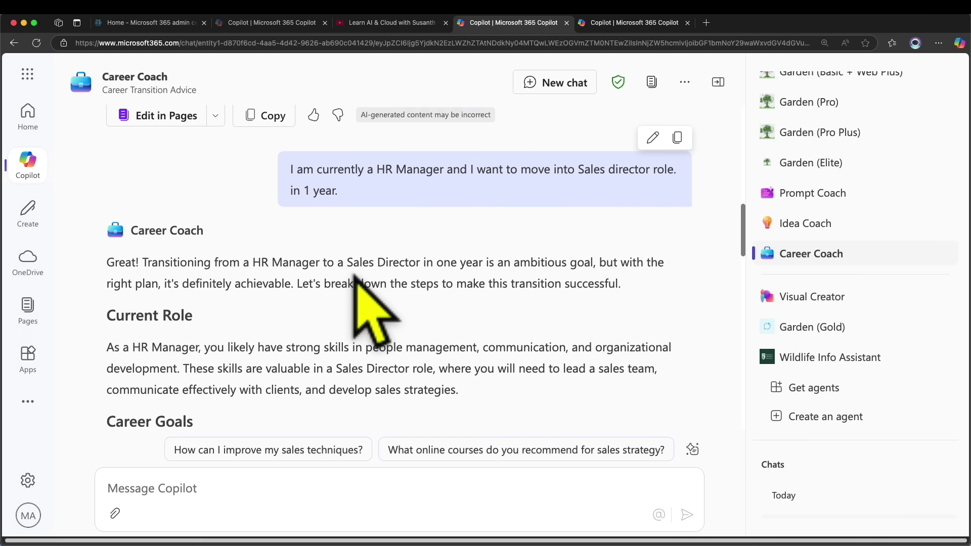
{"action": "scroll", "coordinate": [361, 291], "scroll_direction": "down", "scroll_amount": 5}
{"action": "scroll", "coordinate": [358, 282], "scroll_direction": "up", "scroll_amount": 15}
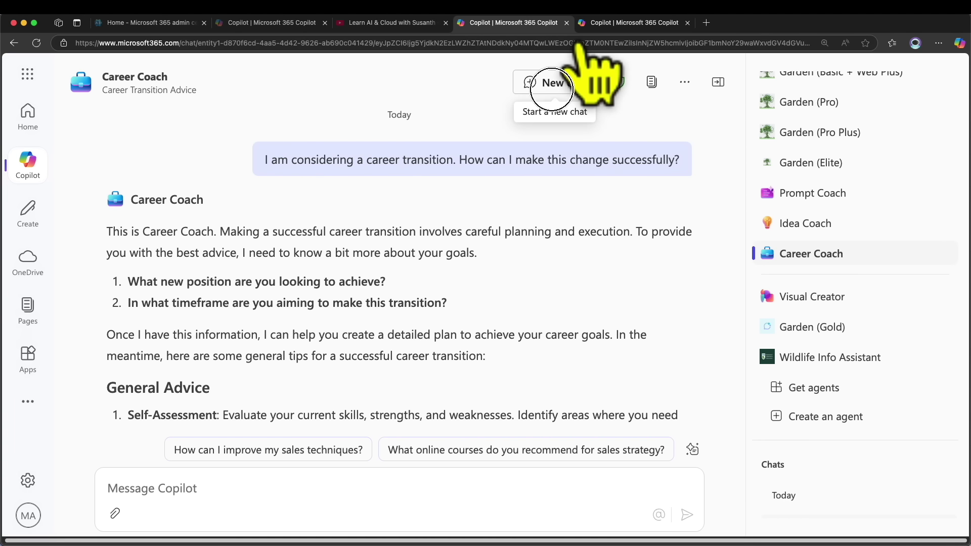
Start a new Career Coach chat and send the Networking strategies starter prompt.
{"action": "left_click", "coordinate": [552, 84]}
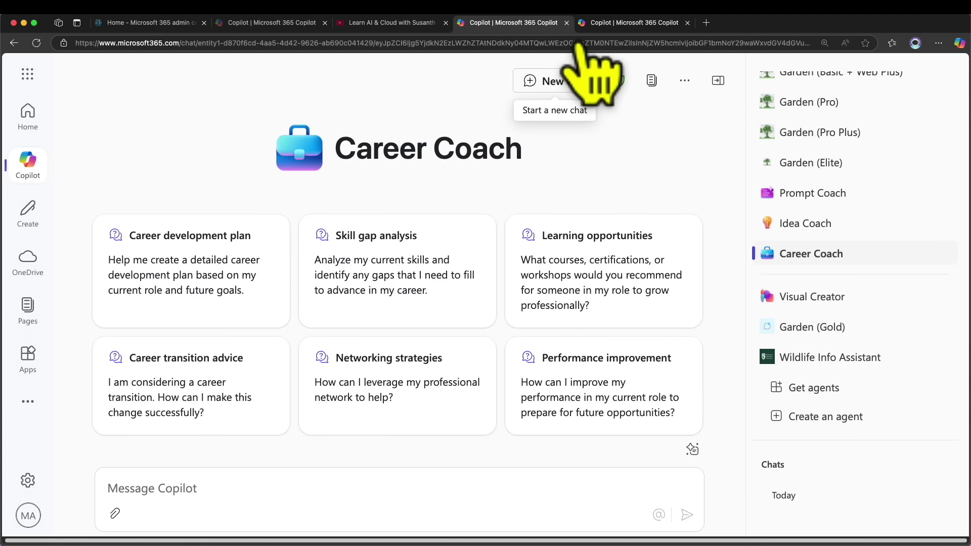
{"action": "left_click", "coordinate": [452, 360]}
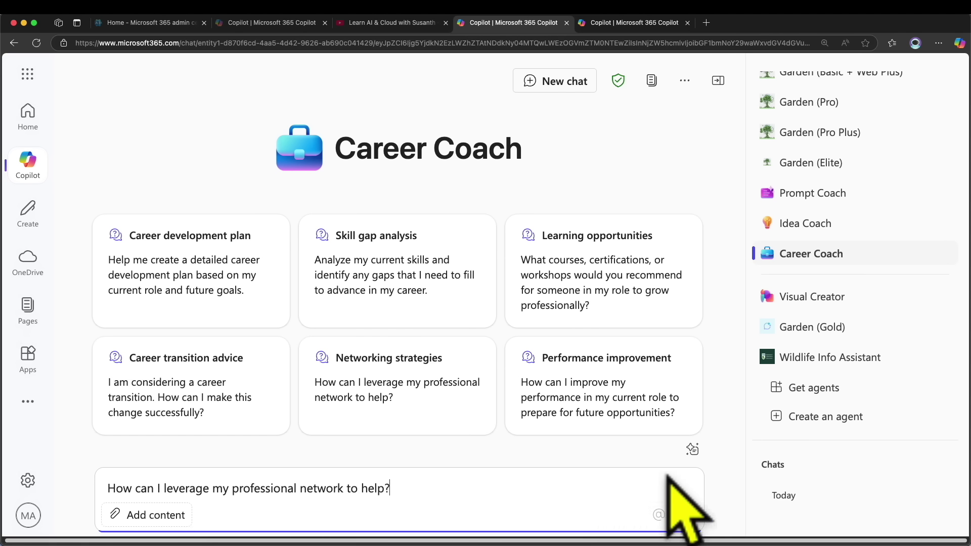
{"action": "left_click", "coordinate": [686, 514]}
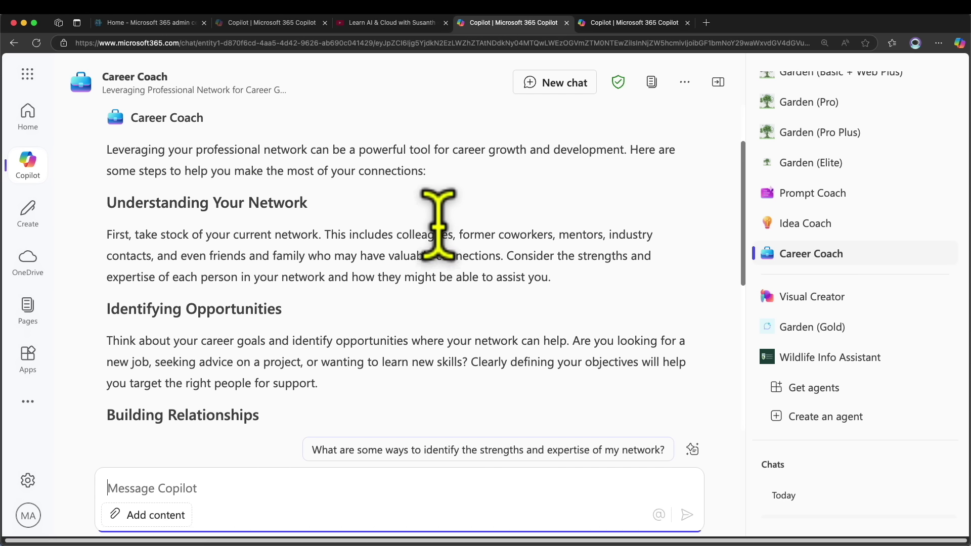
Review the Understanding Your Network and Identifying Opportunities sections of the networking strategies reply.
{"action": "left_click_drag", "start_coordinate": [417, 256], "coordinate": [507, 255]}
{"action": "scroll", "coordinate": [507, 255], "scroll_direction": "down", "scroll_amount": 3}
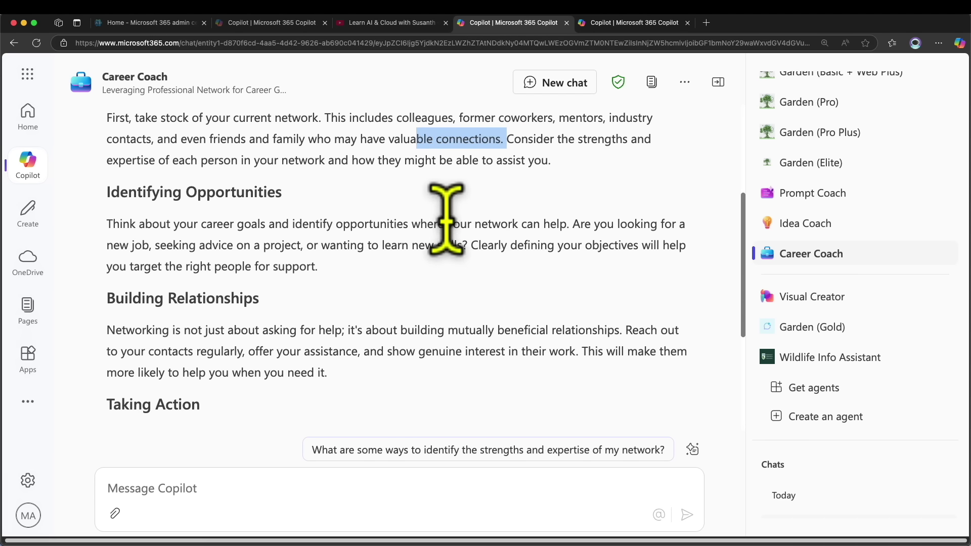
{"action": "left_click_drag", "start_coordinate": [281, 224], "coordinate": [336, 223]}
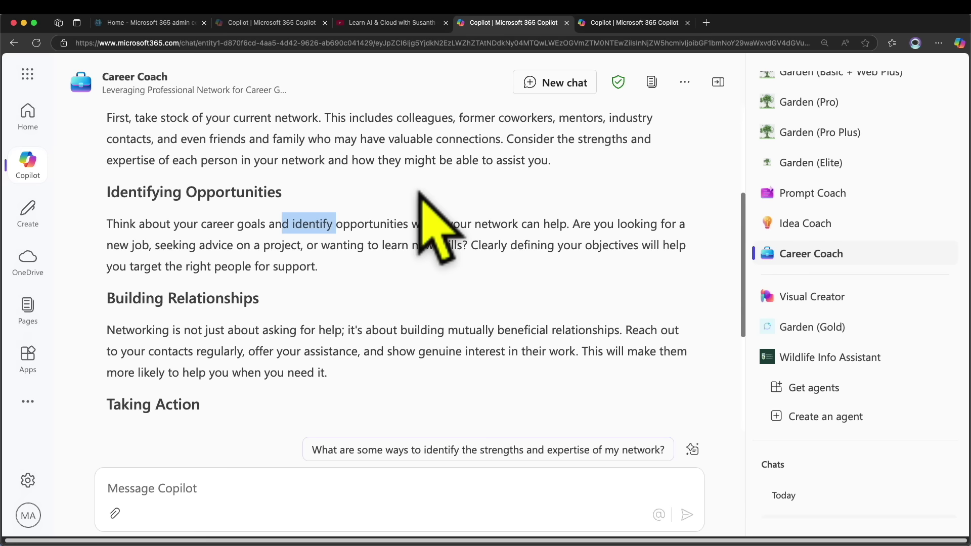
{"action": "left_click", "coordinate": [151, 234]}
{"action": "left_click_drag", "start_coordinate": [181, 245], "coordinate": [275, 246]}
{"action": "left_click_drag", "start_coordinate": [442, 245], "coordinate": [334, 245]}
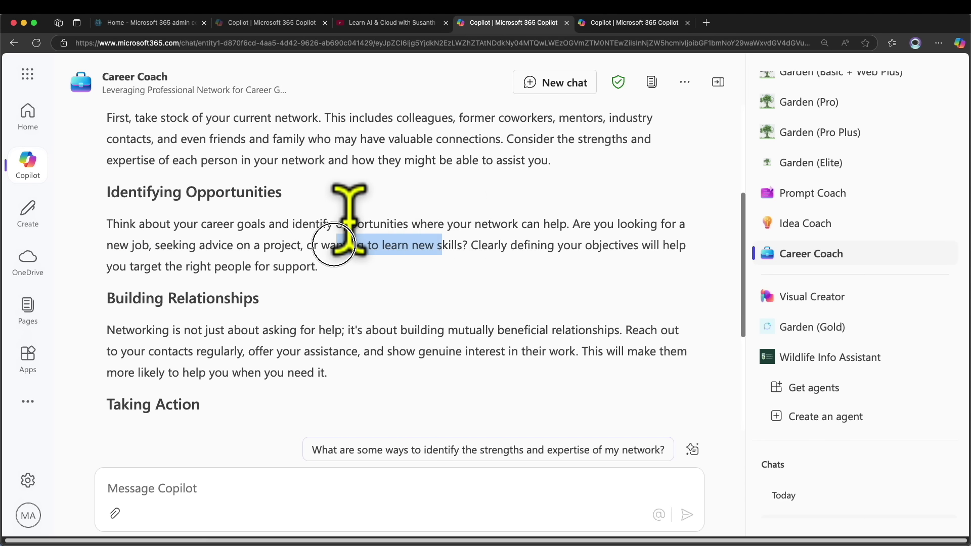
Read the Building Relationships and Taking Action sections and the closing question about tailored advice.
{"action": "scroll", "coordinate": [348, 223], "scroll_direction": "down", "scroll_amount": 2}
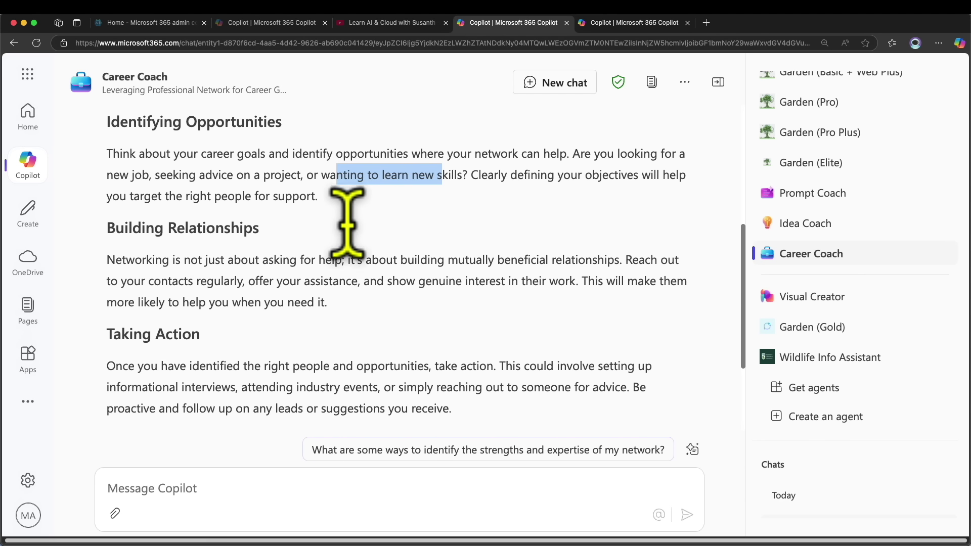
{"action": "left_click_drag", "start_coordinate": [191, 259], "coordinate": [633, 261]}
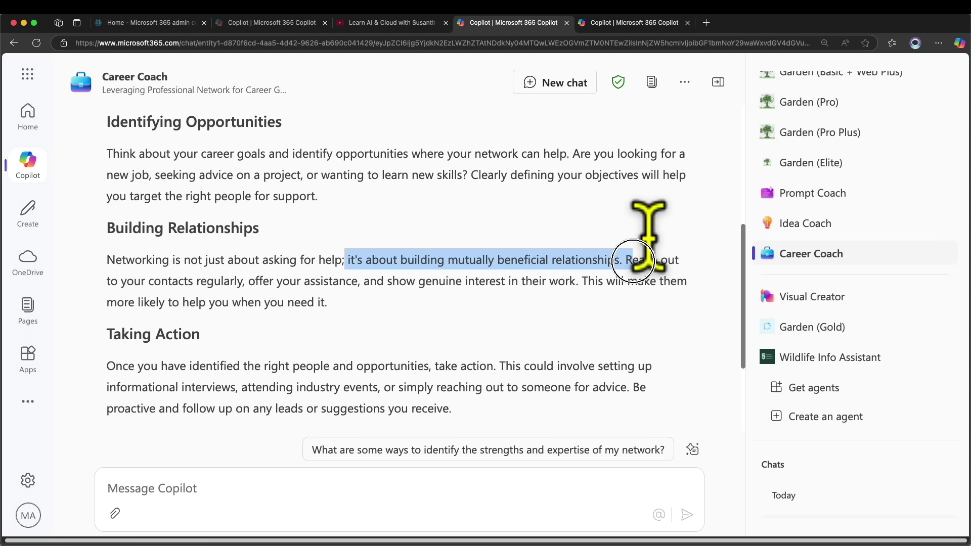
{"action": "scroll", "coordinate": [378, 273], "scroll_direction": "down", "scroll_amount": 3}
{"action": "scroll", "coordinate": [379, 273], "scroll_direction": "down", "scroll_amount": 2}
{"action": "left_click_drag", "start_coordinate": [181, 302], "coordinate": [444, 308]}
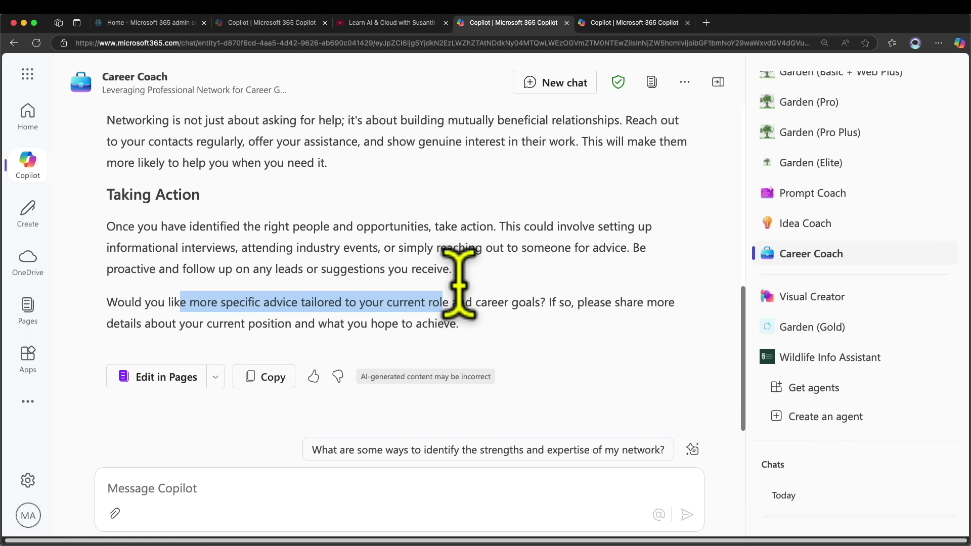
Send a reply giving Network Engineer as current role, many domain experts on LinkedIn, and the goal of becoming an Azure Solutions Architect in 2 years.
{"action": "left_click", "coordinate": [400, 465]}
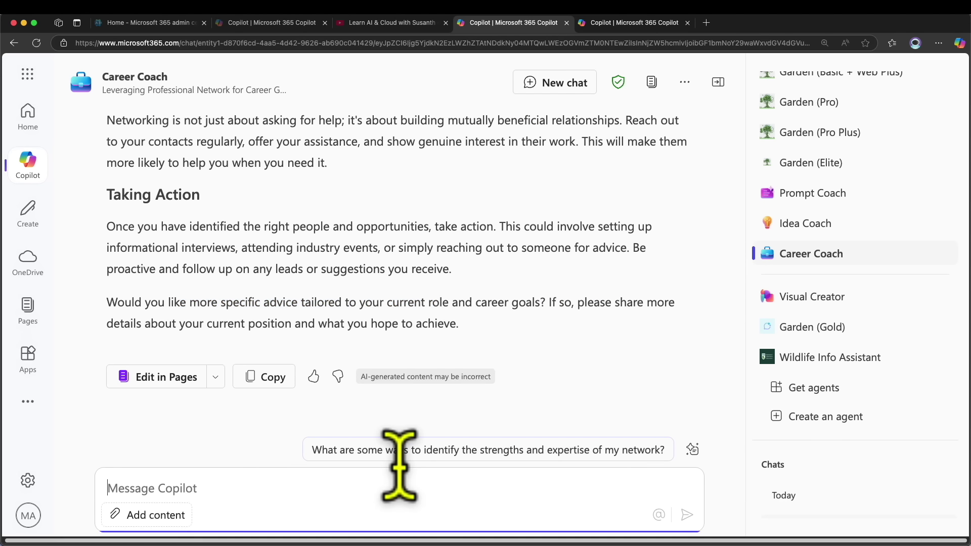
{"action": "type", "text": "yes. My cuurent role is Network enginner and i have mid of all domain experts in my linked in socials and i want to become and Azure Solutions Architect in 2 years."}
{"action": "left_click_drag", "start_coordinate": [170, 470], "coordinate": [512, 472]}
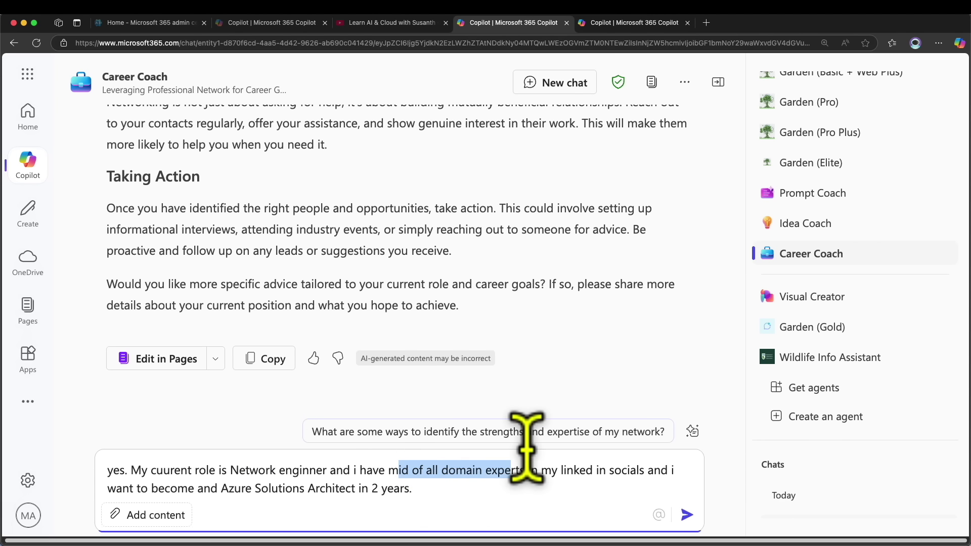
{"action": "left_click", "coordinate": [393, 470]}
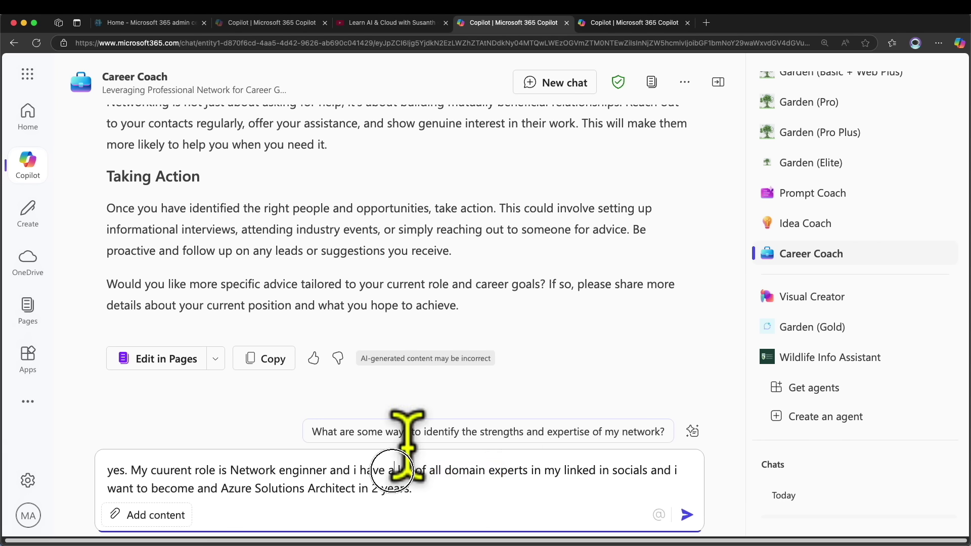
{"action": "left_click_drag", "start_coordinate": [395, 471], "coordinate": [502, 472]}
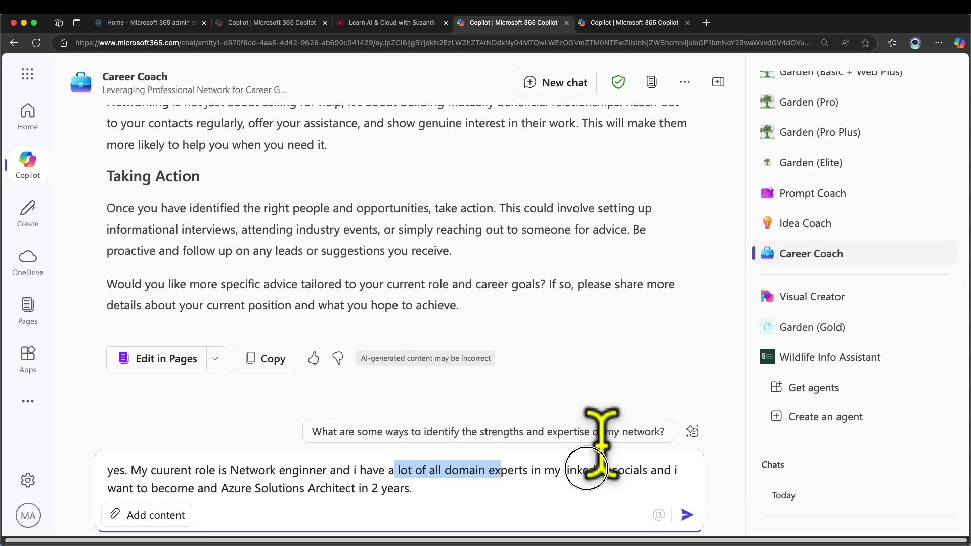
{"action": "left_click_drag", "start_coordinate": [587, 470], "coordinate": [599, 470]}
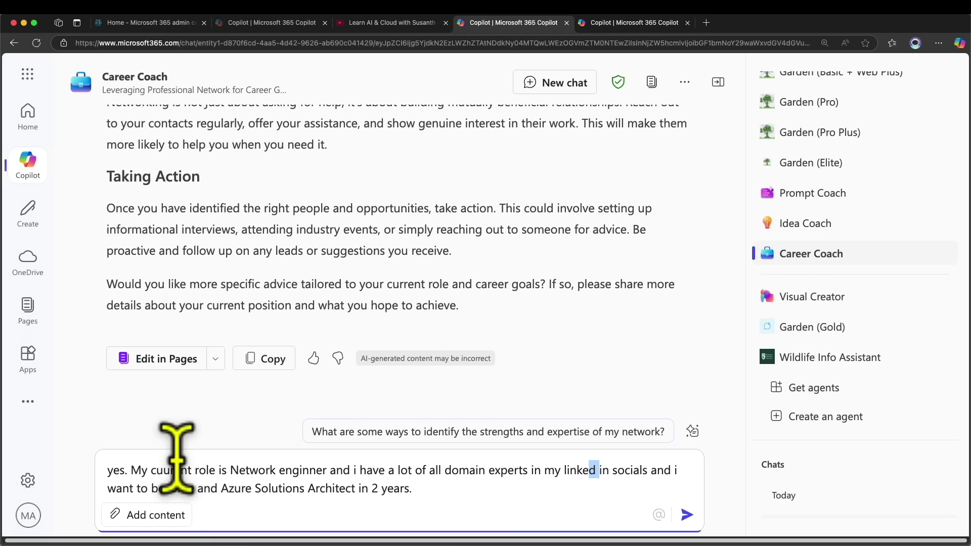
{"action": "left_click_drag", "start_coordinate": [159, 488], "coordinate": [427, 486]}
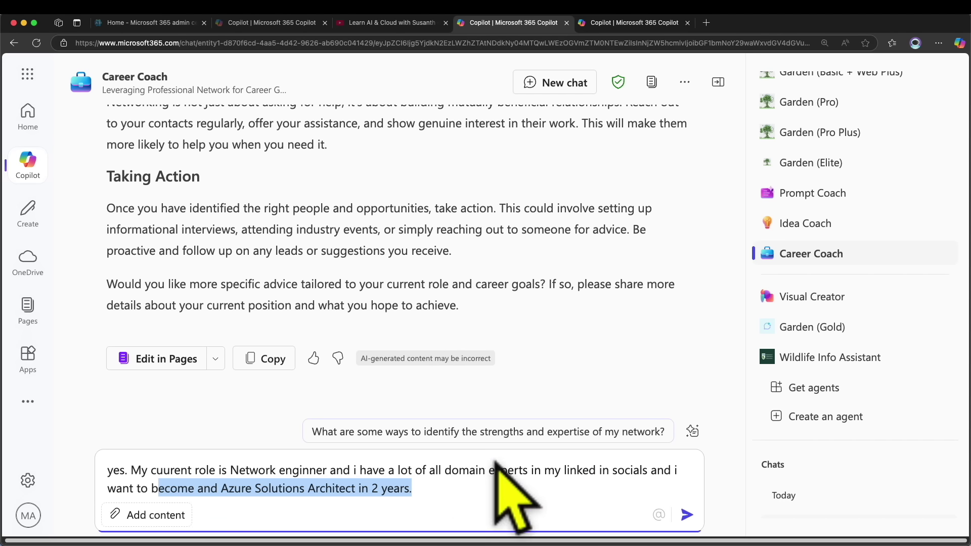
{"action": "left_click", "coordinate": [687, 514]}
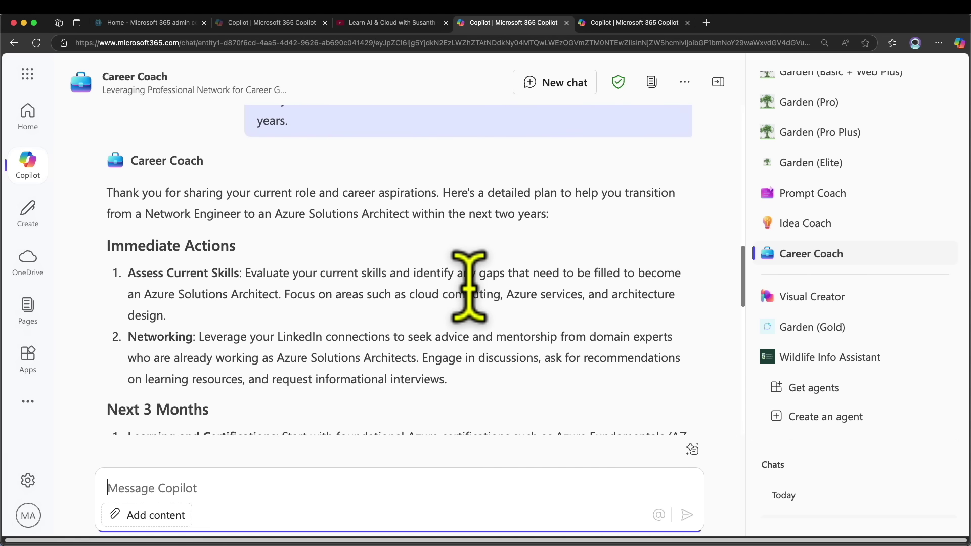
Examine the Immediate Actions in the Azure Solutions Architect plan, covering the skills assessment and networking advice.
{"action": "left_click_drag", "start_coordinate": [125, 233], "coordinate": [231, 235]}
{"action": "left_click_drag", "start_coordinate": [146, 261], "coordinate": [218, 261]}
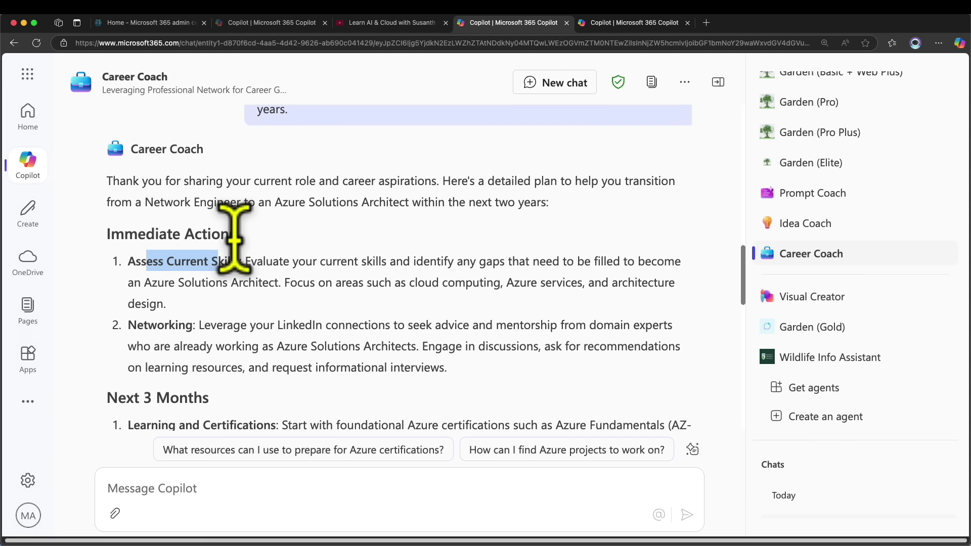
{"action": "left_click_drag", "start_coordinate": [342, 261], "coordinate": [505, 282]}
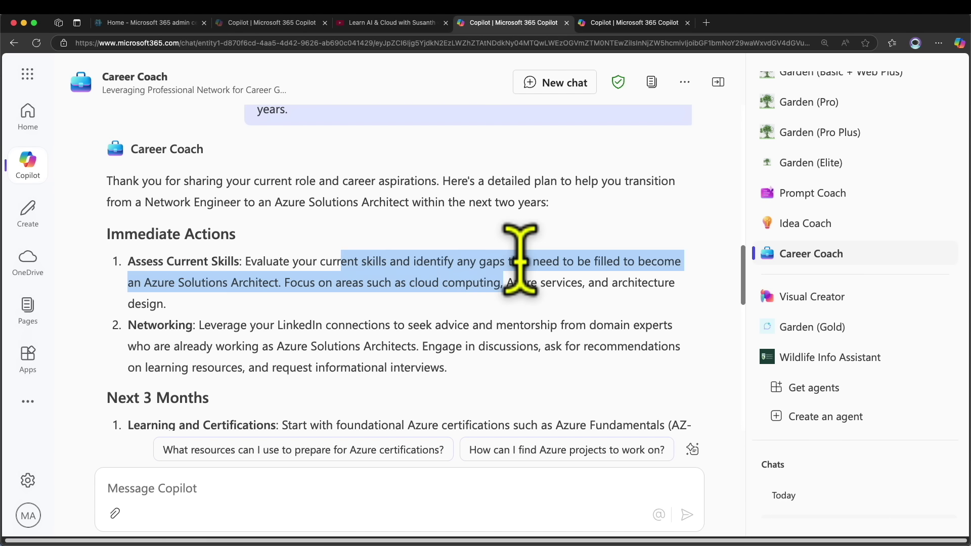
{"action": "left_click_drag", "start_coordinate": [280, 282], "coordinate": [183, 268]}
{"action": "left_click", "coordinate": [191, 282]}
{"action": "left_click_drag", "start_coordinate": [159, 324], "coordinate": [404, 325]}
{"action": "scroll", "coordinate": [444, 325], "scroll_direction": "down", "scroll_amount": 3}
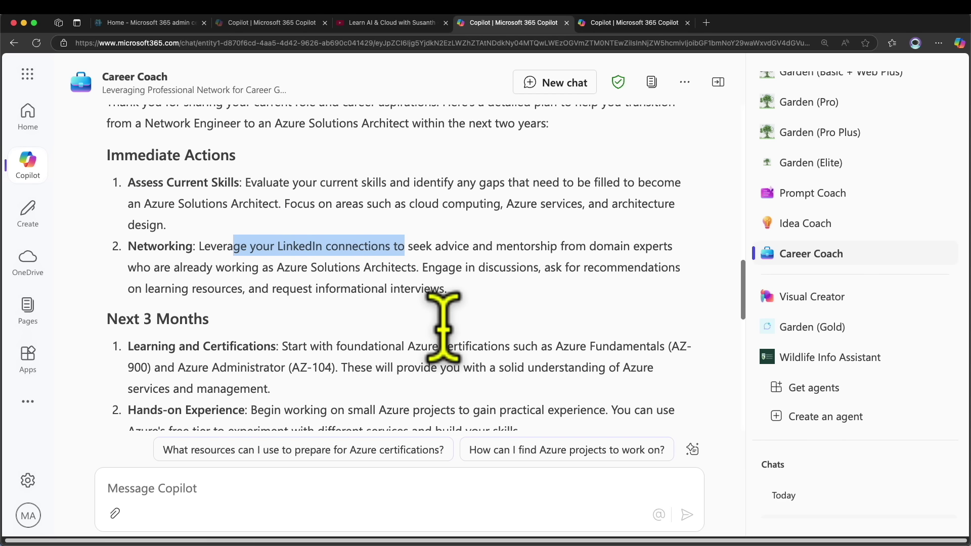
{"action": "scroll", "coordinate": [443, 327], "scroll_direction": "down", "scroll_amount": 3}
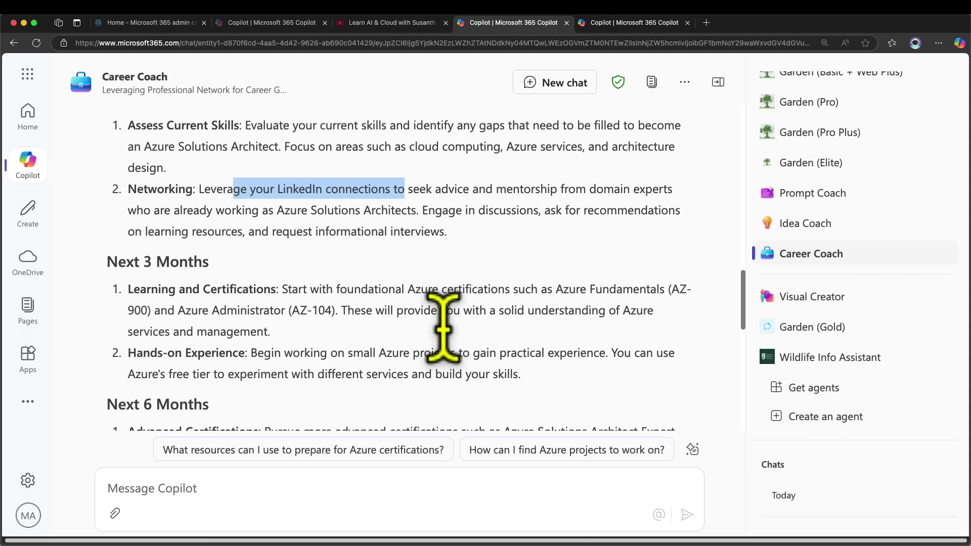
{"action": "left_click_drag", "start_coordinate": [232, 189], "coordinate": [384, 189]}
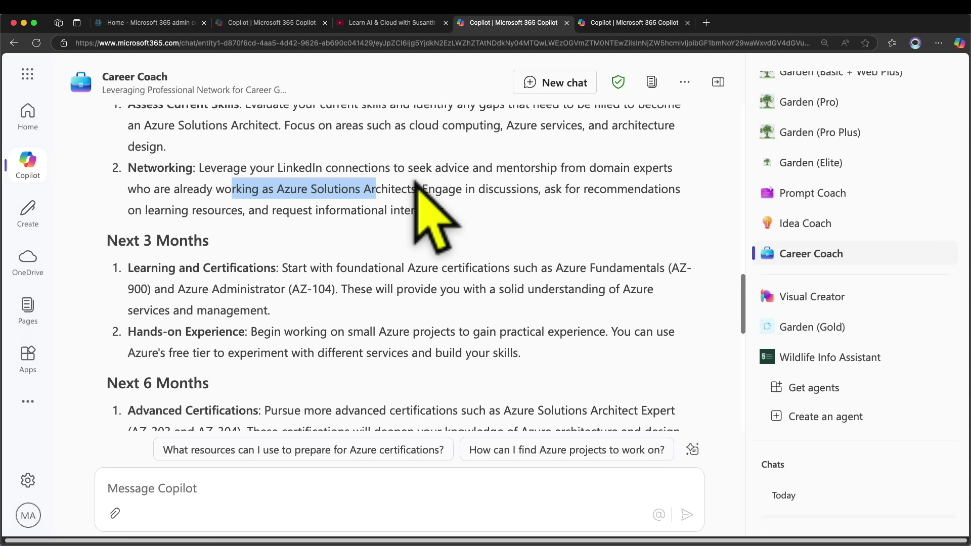
Review the Next 3 Months section of the plan, covering learning, certifications and hands-on experience.
{"action": "scroll", "coordinate": [416, 181], "scroll_direction": "down", "scroll_amount": 4}
{"action": "scroll", "coordinate": [415, 180], "scroll_direction": "up", "scroll_amount": 2}
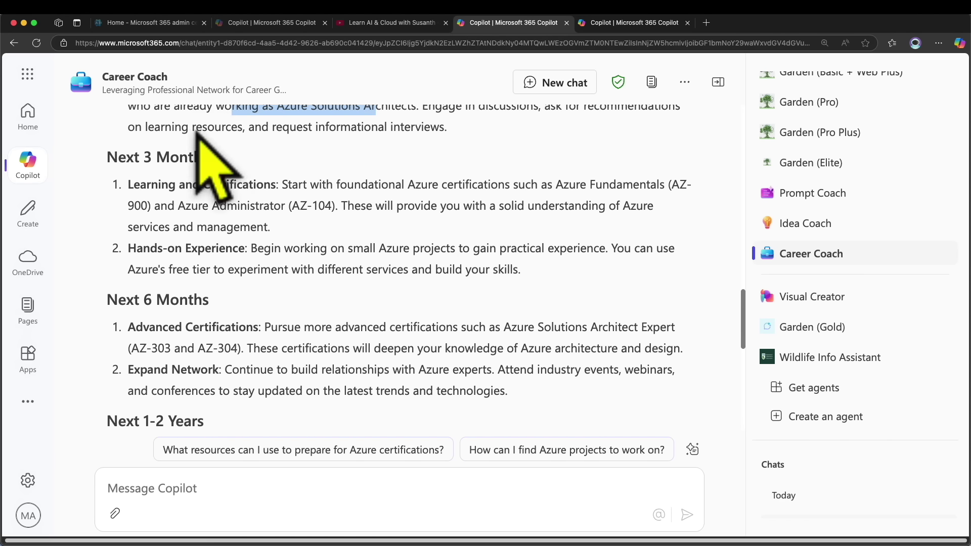
{"action": "left_click_drag", "start_coordinate": [151, 180], "coordinate": [246, 182]}
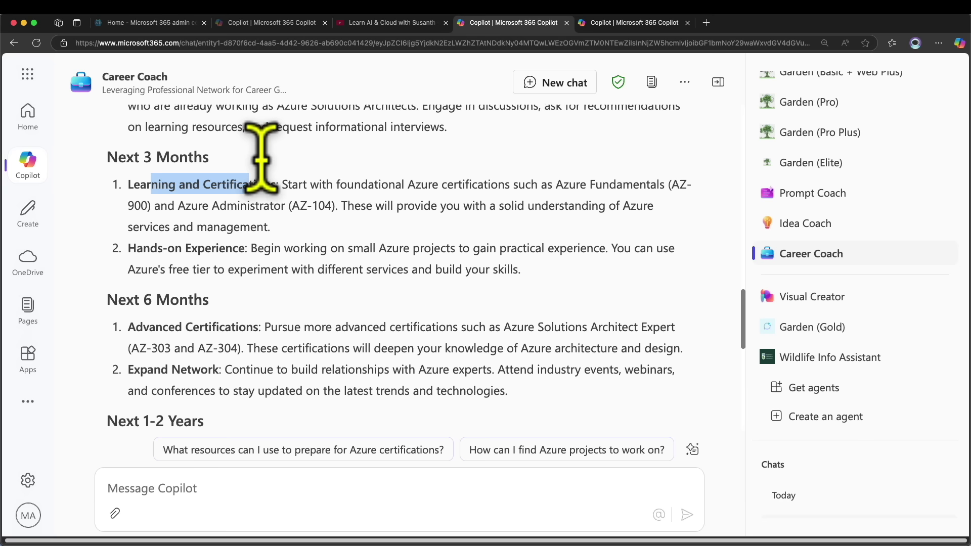
{"action": "left_click_drag", "start_coordinate": [671, 184], "coordinate": [347, 205]}
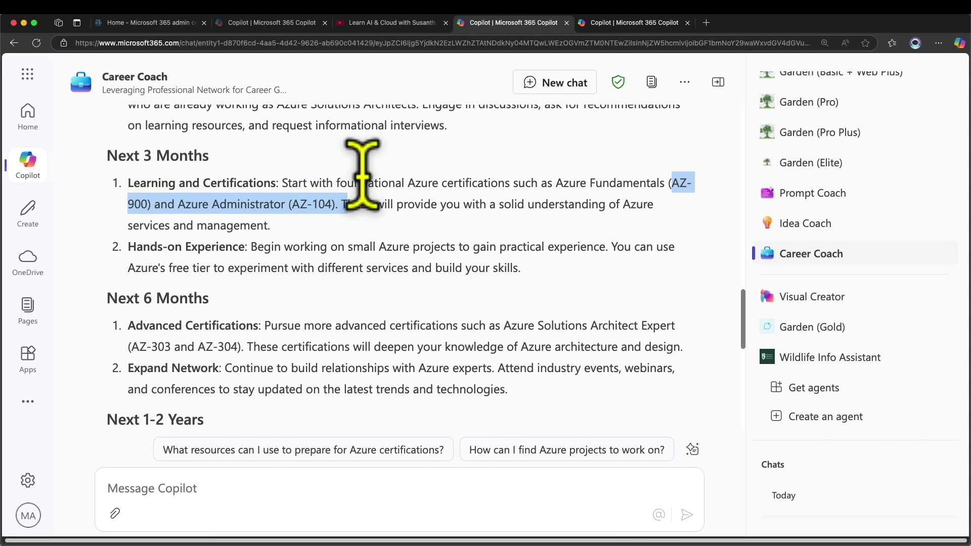
{"action": "scroll", "coordinate": [303, 152], "scroll_direction": "down", "scroll_amount": 2}
{"action": "left_click_drag", "start_coordinate": [150, 180], "coordinate": [204, 181]}
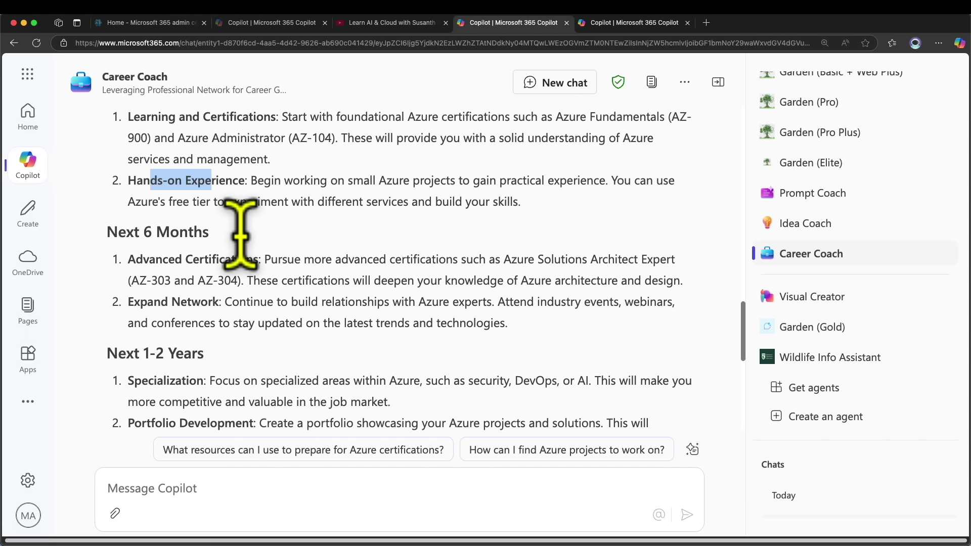
Review the plan from Next 6 Months through Company Support, and look back over the earlier messages in the networking chat.
{"action": "scroll", "coordinate": [242, 248], "scroll_direction": "down", "scroll_amount": 1}
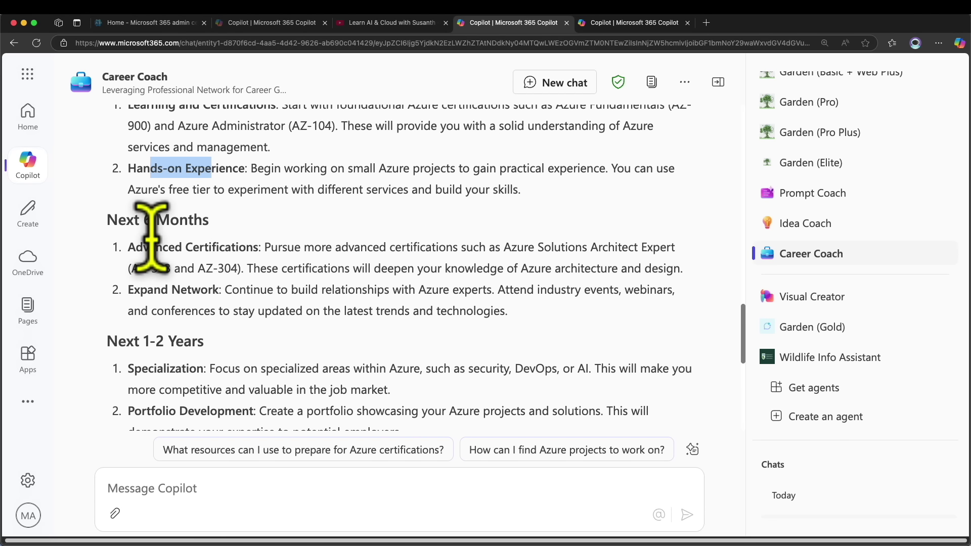
{"action": "left_click_drag", "start_coordinate": [140, 268], "coordinate": [224, 263]}
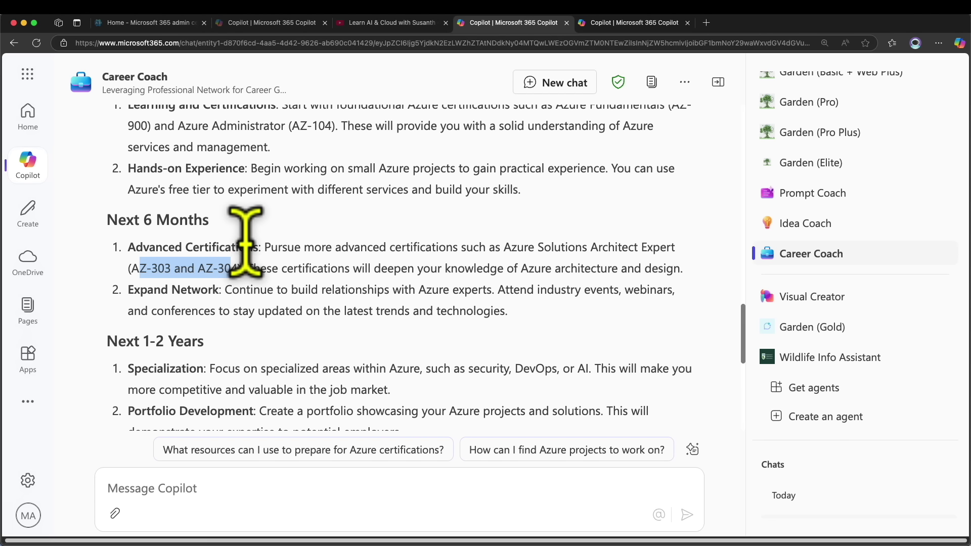
{"action": "scroll", "coordinate": [244, 241], "scroll_direction": "down", "scroll_amount": 3}
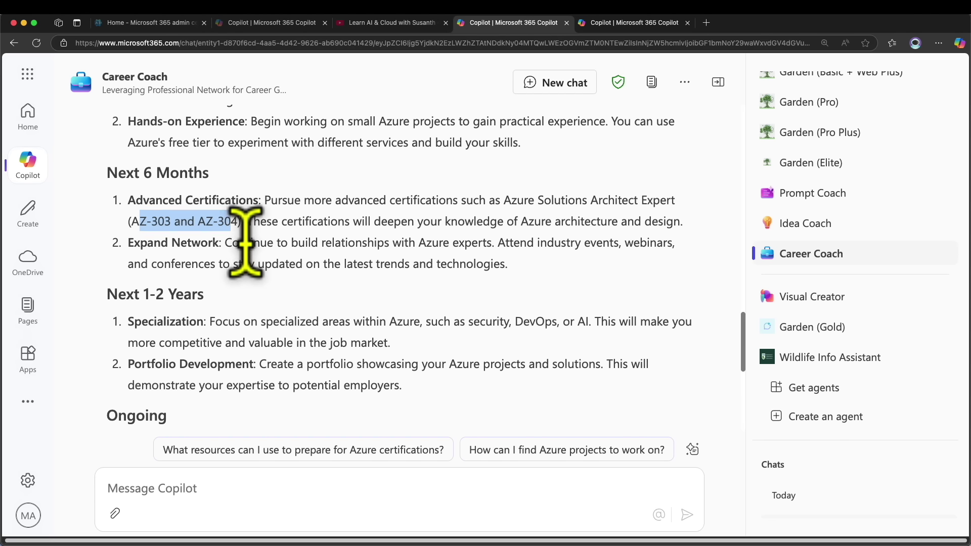
{"action": "left_click_drag", "start_coordinate": [258, 209], "coordinate": [319, 211]}
{"action": "scroll", "coordinate": [324, 268], "scroll_direction": "down", "scroll_amount": 8}
{"action": "scroll", "coordinate": [317, 260], "scroll_direction": "up", "scroll_amount": 15}
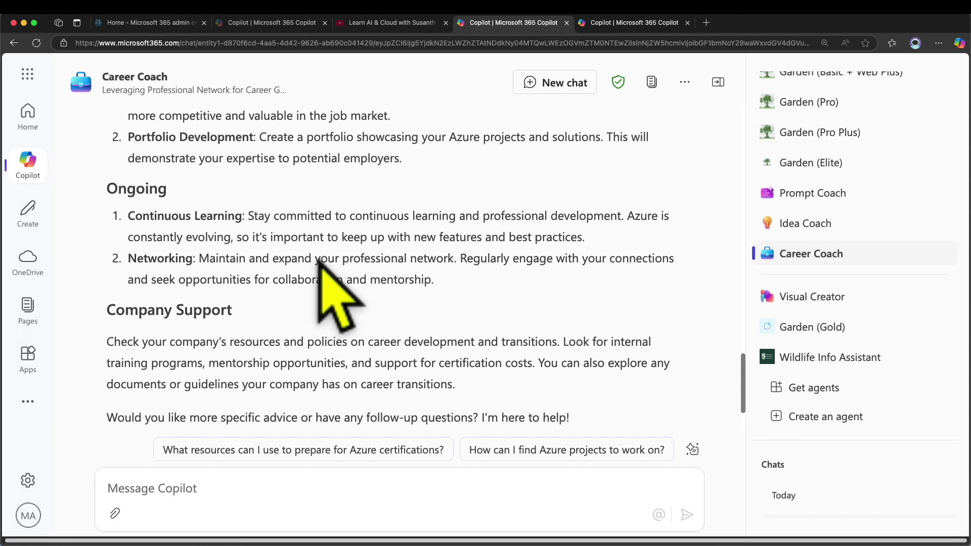
{"action": "scroll", "coordinate": [334, 296], "scroll_direction": "up", "scroll_amount": 8}
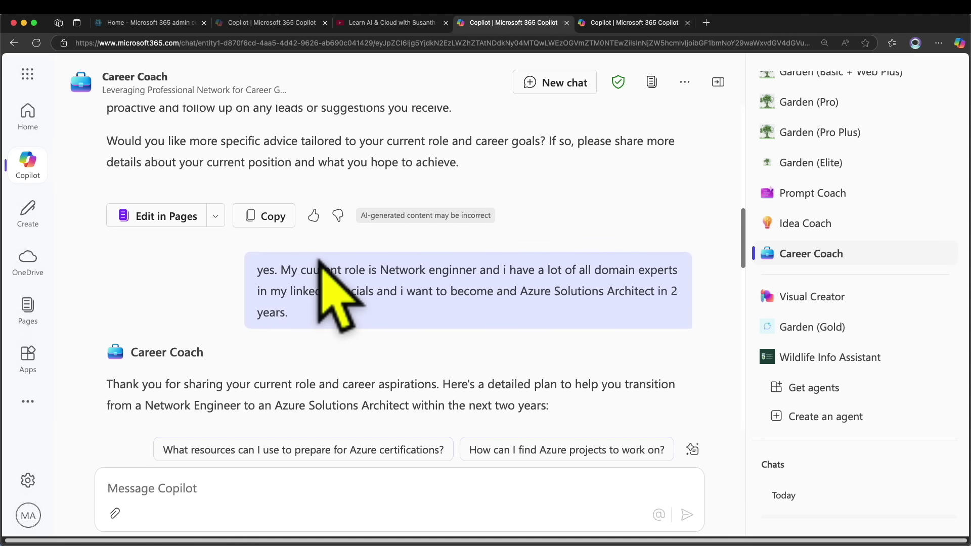
{"action": "scroll", "coordinate": [319, 260], "scroll_direction": "up", "scroll_amount": 8}
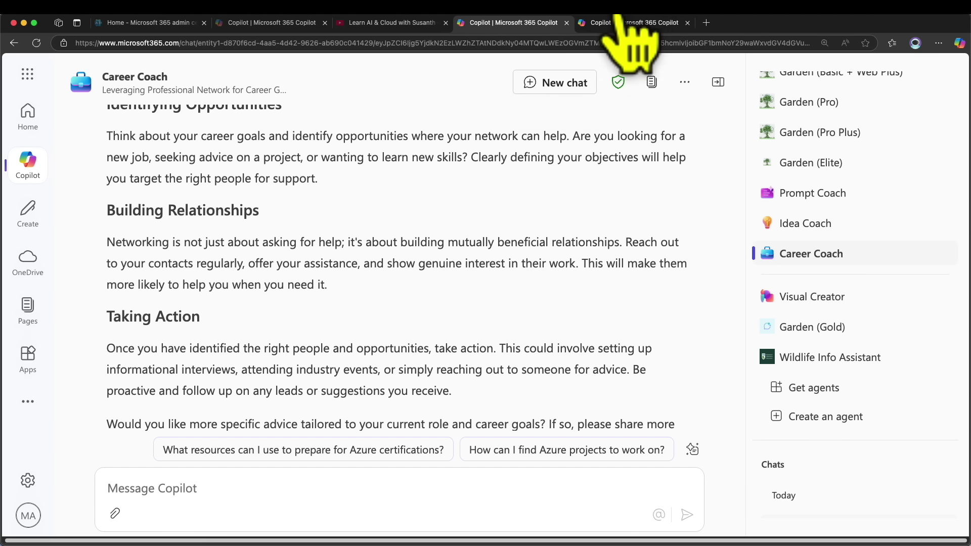
Start a new Career Coach chat and send the Performance improvement starter prompt.
{"action": "left_click", "coordinate": [587, 82]}
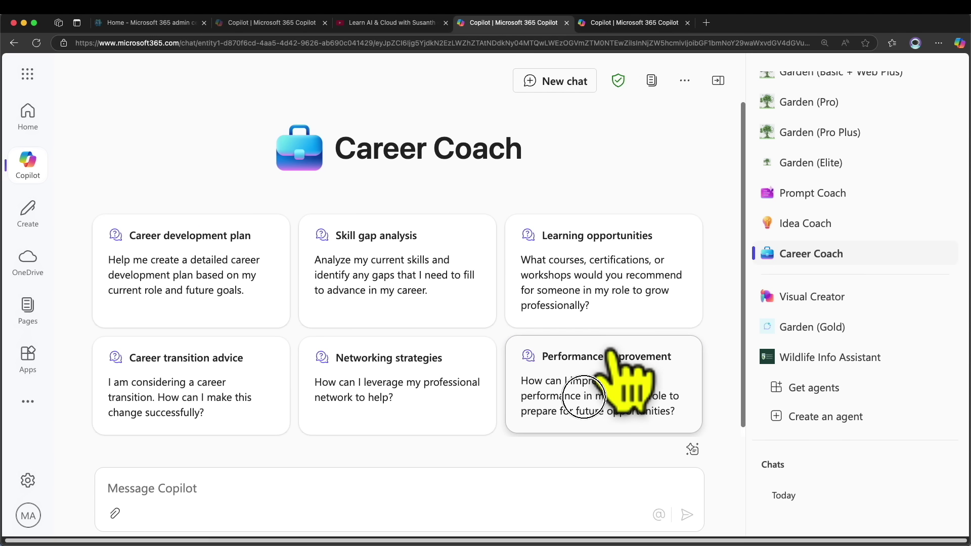
{"action": "left_click", "coordinate": [584, 396]}
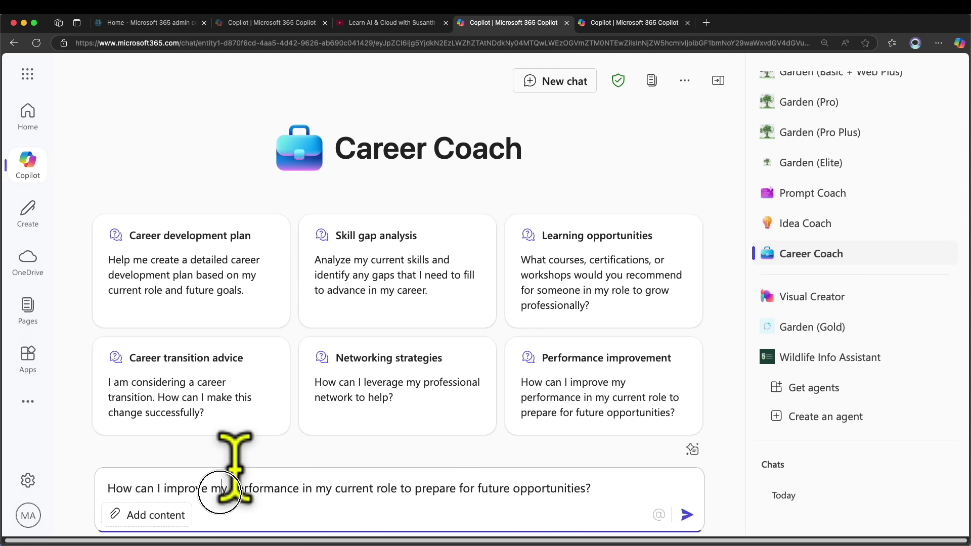
{"action": "left_click_drag", "start_coordinate": [222, 490], "coordinate": [551, 493]}
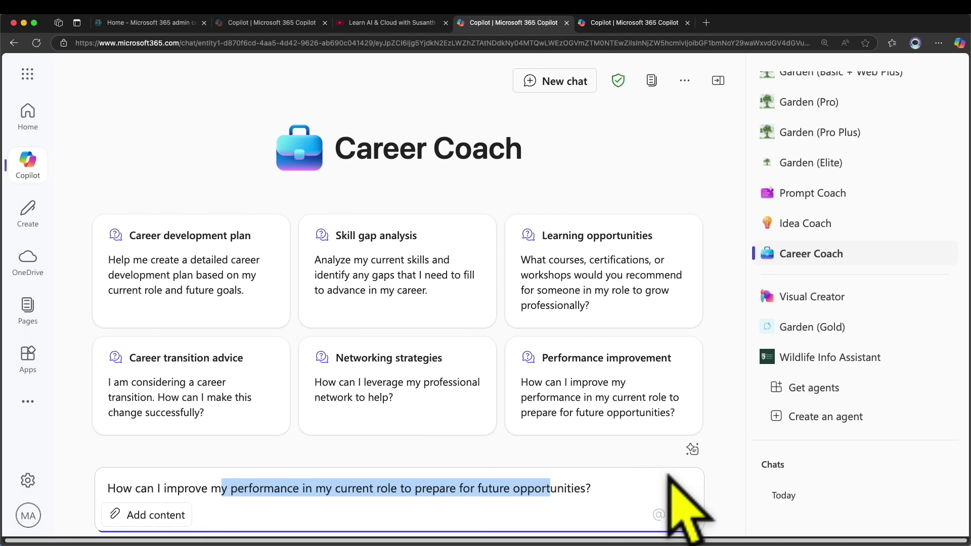
{"action": "left_click", "coordinate": [686, 515]}
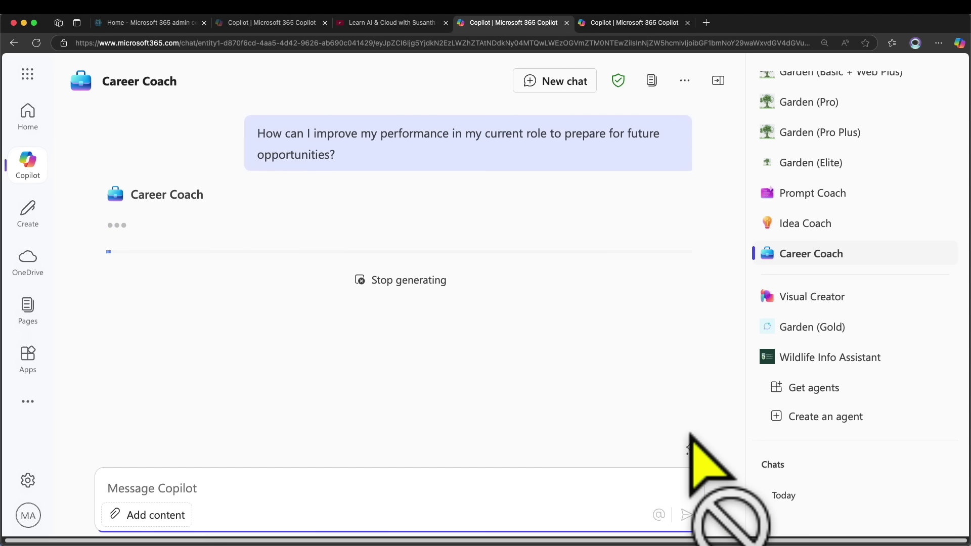
Answer the coach's role question with a message about being a learning content developer who creates content daily and wants to become a trainer.
{"action": "left_click_drag", "start_coordinate": [165, 329], "coordinate": [489, 328]}
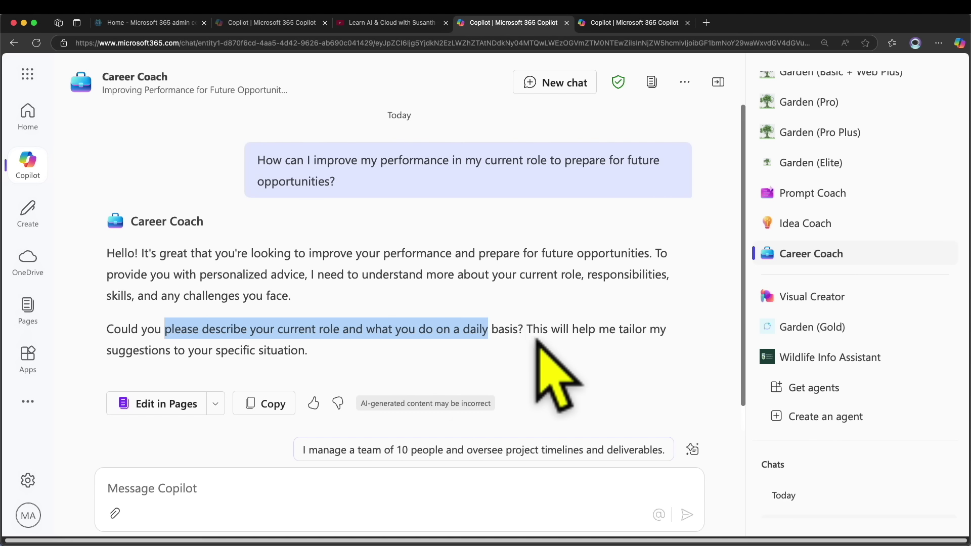
{"action": "left_click", "coordinate": [473, 478]}
{"action": "type", "text": "I am a learning contnet devloper and i create contnet daily. i want to beocme a trainer in the future."}
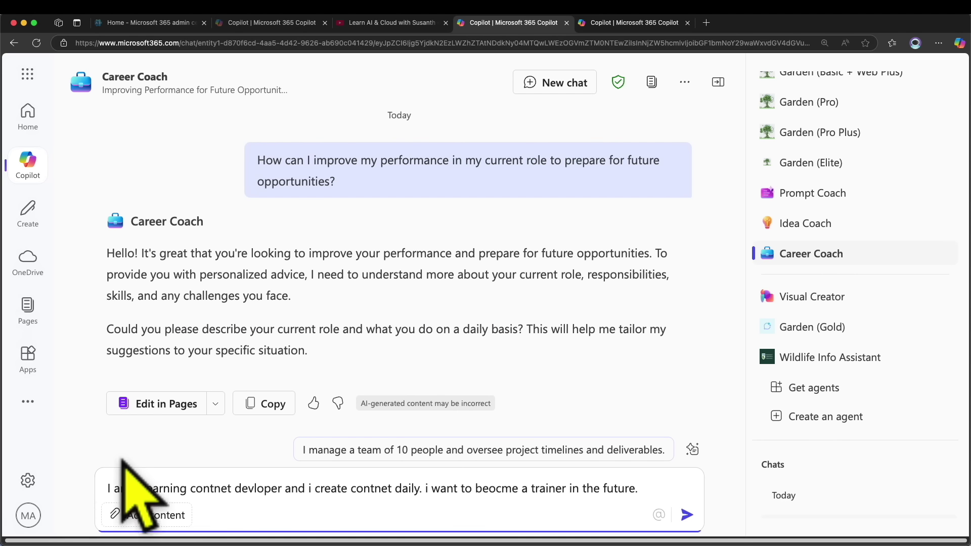
{"action": "left_click_drag", "start_coordinate": [191, 488], "coordinate": [556, 488]}
{"action": "left_click", "coordinate": [364, 488]}
{"action": "left_click", "coordinate": [687, 514]}
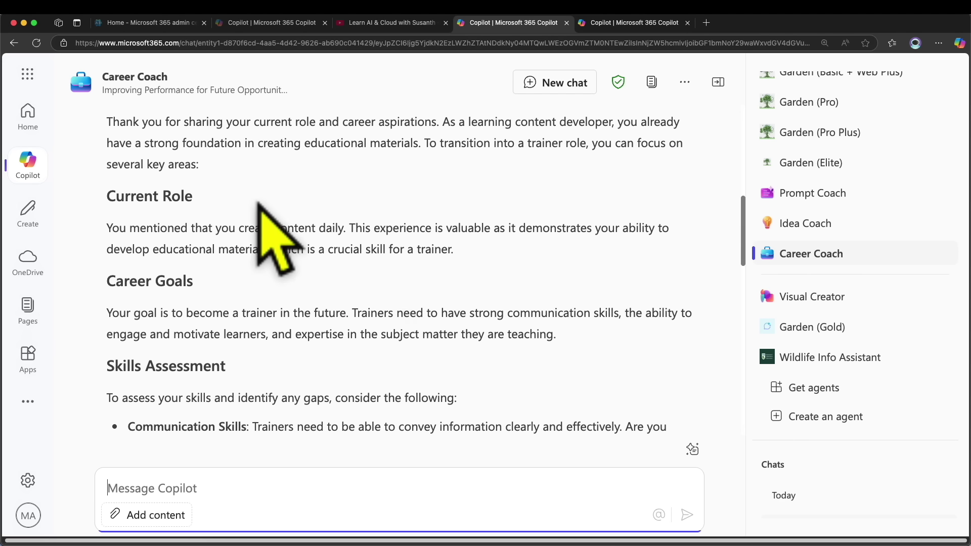
Review the coach's answer from Current Role and Career Goals through the communication, engagement and subject matter points of the Skills Assessment.
{"action": "scroll", "coordinate": [298, 222], "scroll_direction": "down", "scroll_amount": 10}
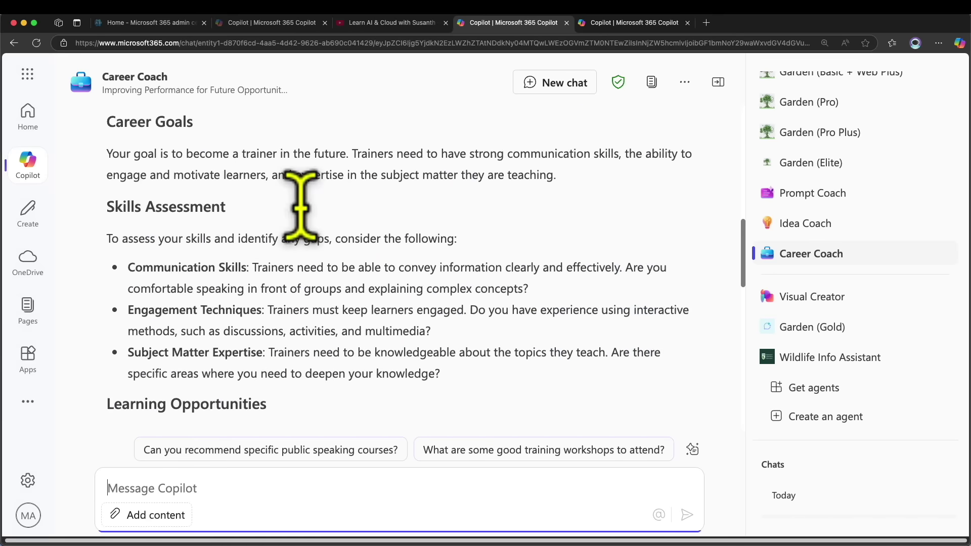
{"action": "scroll", "coordinate": [296, 192], "scroll_direction": "up", "scroll_amount": 10}
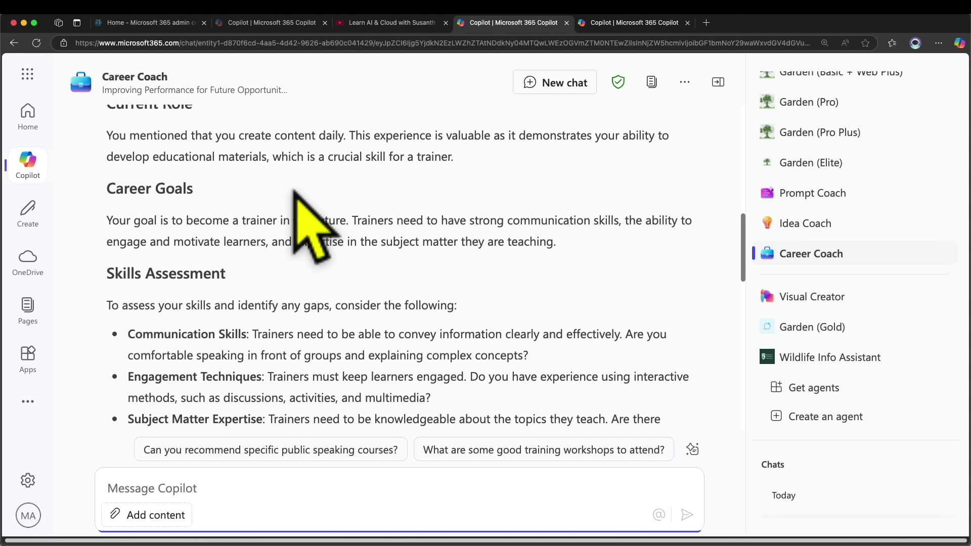
{"action": "scroll", "coordinate": [295, 191], "scroll_direction": "down", "scroll_amount": 2}
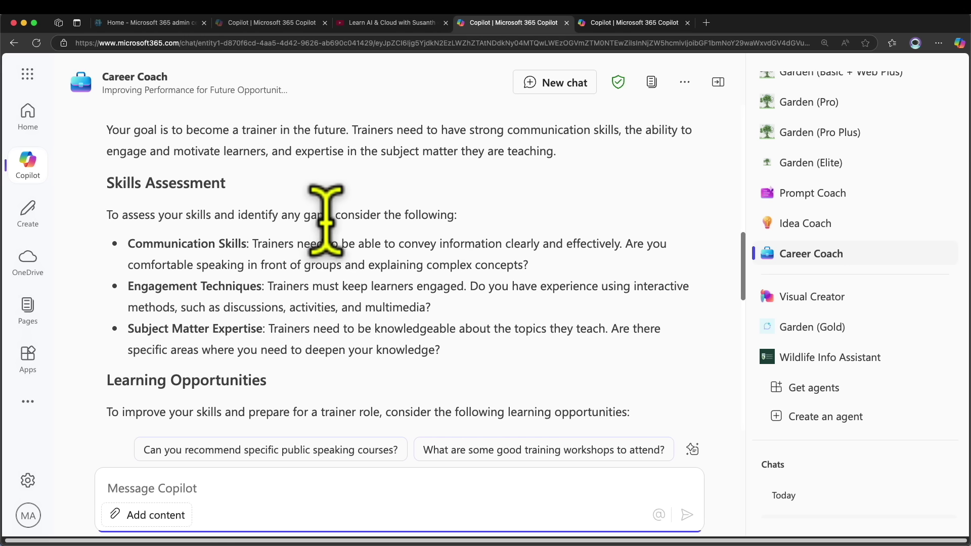
{"action": "left_click_drag", "start_coordinate": [464, 244], "coordinate": [653, 244]}
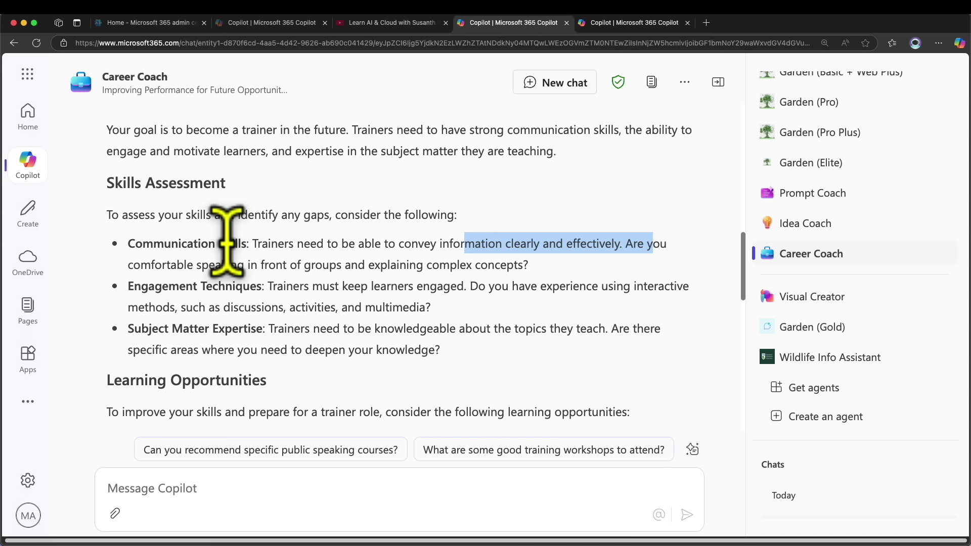
{"action": "left_click_drag", "start_coordinate": [209, 265], "coordinate": [474, 264]}
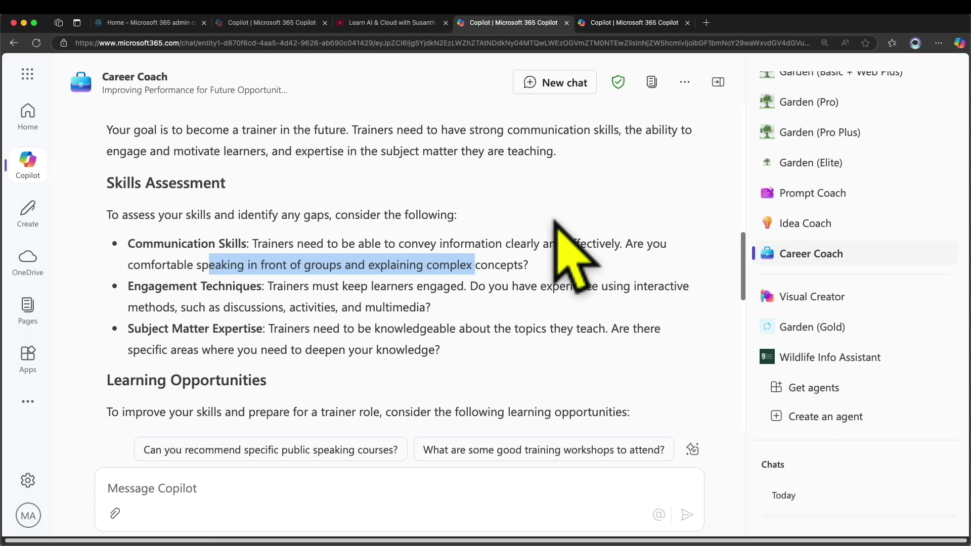
{"action": "left_click_drag", "start_coordinate": [567, 258], "coordinate": [129, 242]}
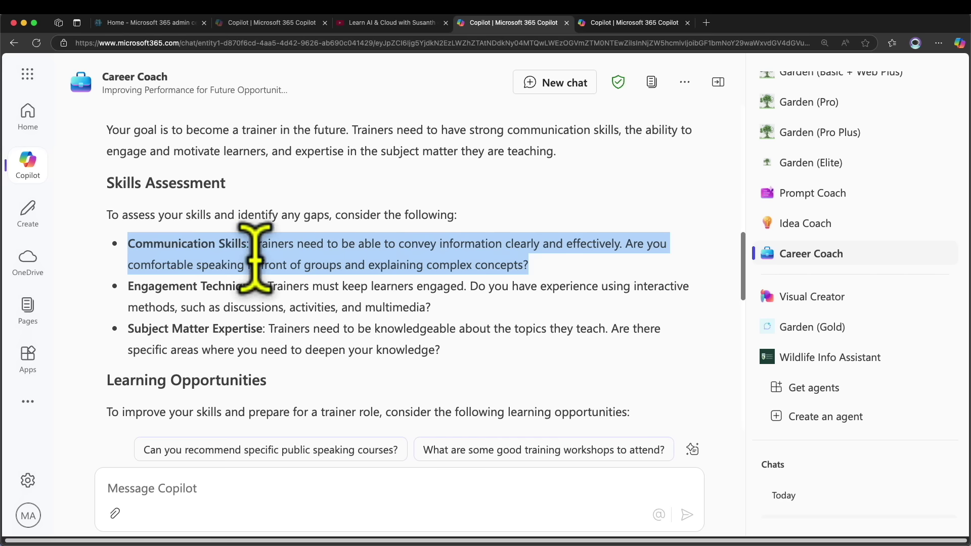
{"action": "left_click_drag", "start_coordinate": [148, 286], "coordinate": [250, 285]}
{"action": "left_click_drag", "start_coordinate": [322, 285], "coordinate": [452, 306]}
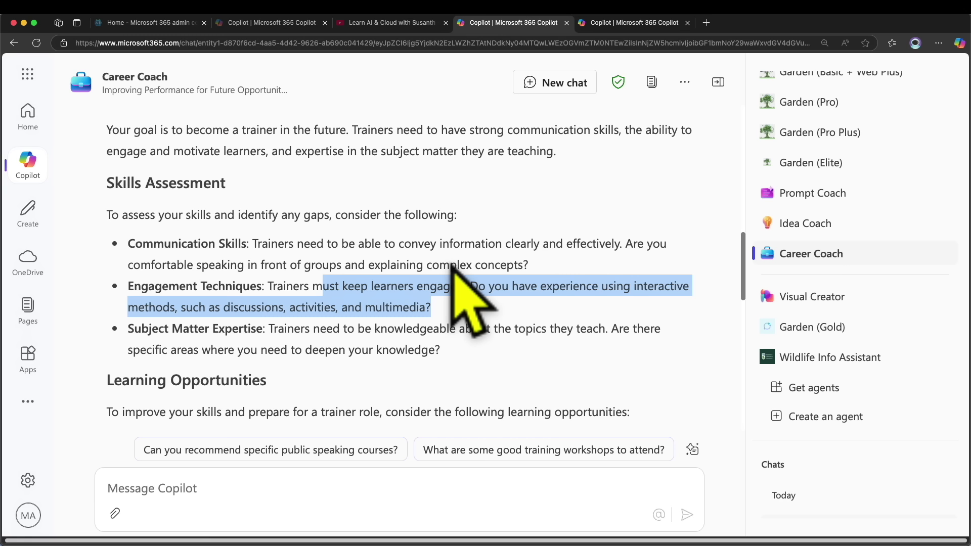
{"action": "left_click_drag", "start_coordinate": [190, 329], "coordinate": [294, 329]}
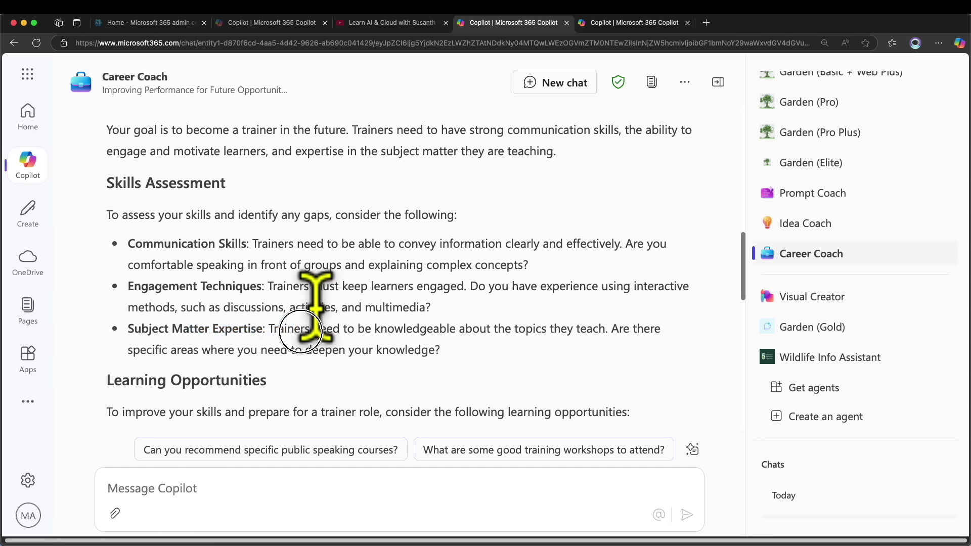
{"action": "left_click_drag", "start_coordinate": [301, 329], "coordinate": [441, 350]}
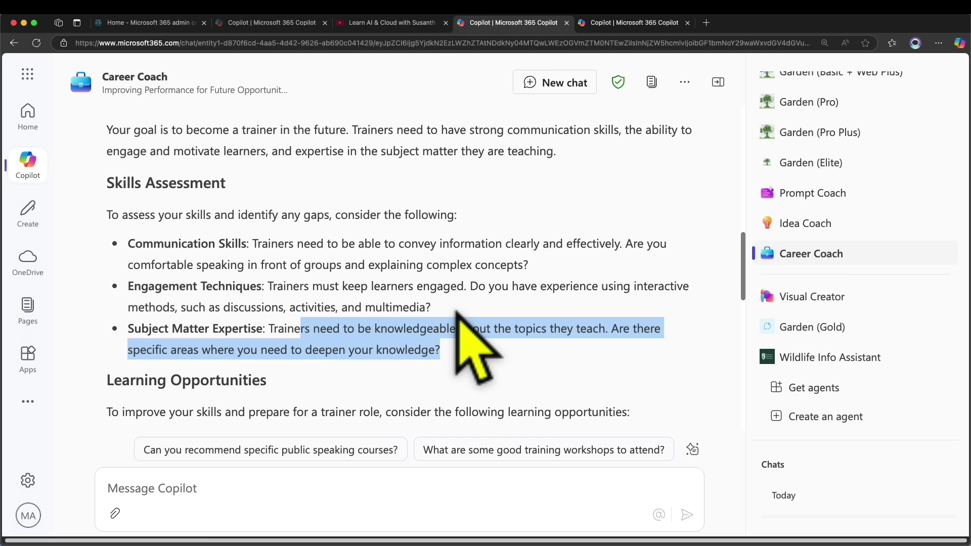
{"action": "scroll", "coordinate": [452, 324], "scroll_direction": "down", "scroll_amount": 5}
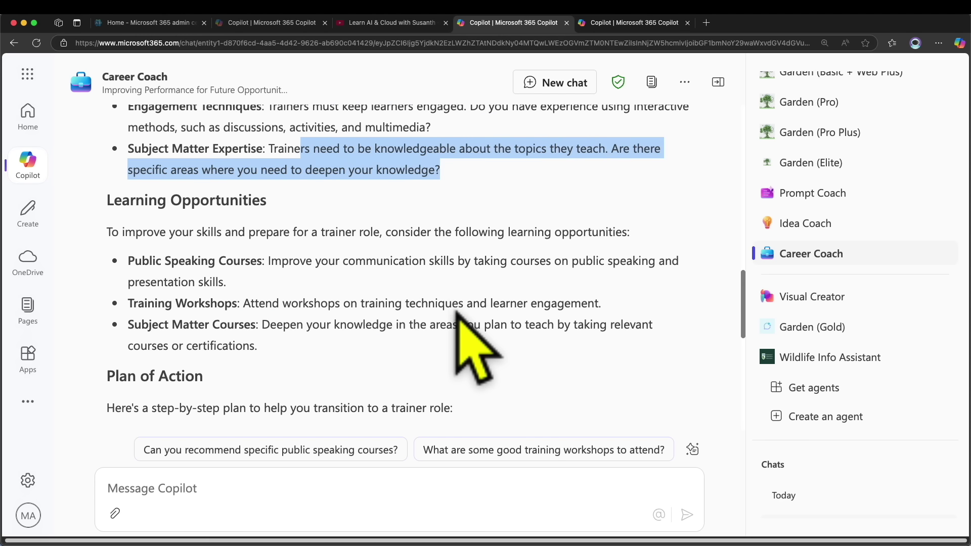
{"action": "scroll", "coordinate": [455, 325], "scroll_direction": "up", "scroll_amount": 1}
{"action": "scroll", "coordinate": [404, 192], "scroll_direction": "up", "scroll_amount": 5}
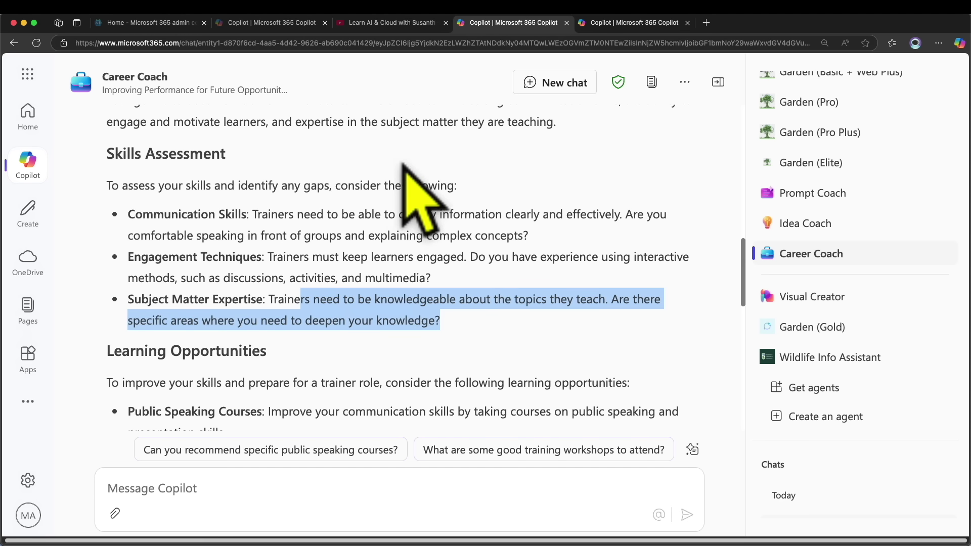
Review the Learning Opportunities section and the Plan of Action for moving into a trainer role, through its Ongoing item.
{"action": "scroll", "coordinate": [445, 296], "scroll_direction": "down", "scroll_amount": 6}
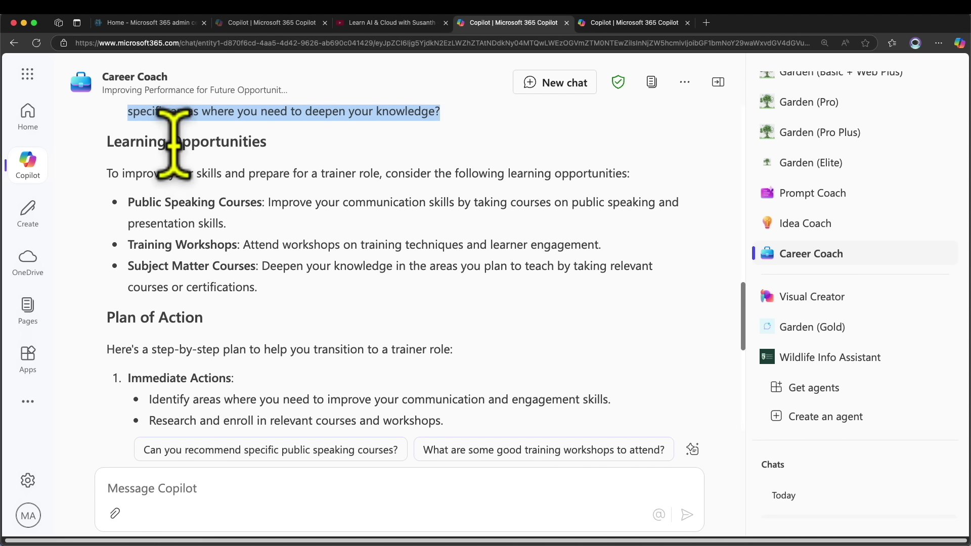
{"action": "left_click_drag", "start_coordinate": [132, 137], "coordinate": [319, 125]}
{"action": "left_click_drag", "start_coordinate": [197, 174], "coordinate": [433, 173]}
{"action": "left_click_drag", "start_coordinate": [152, 201], "coordinate": [293, 202]}
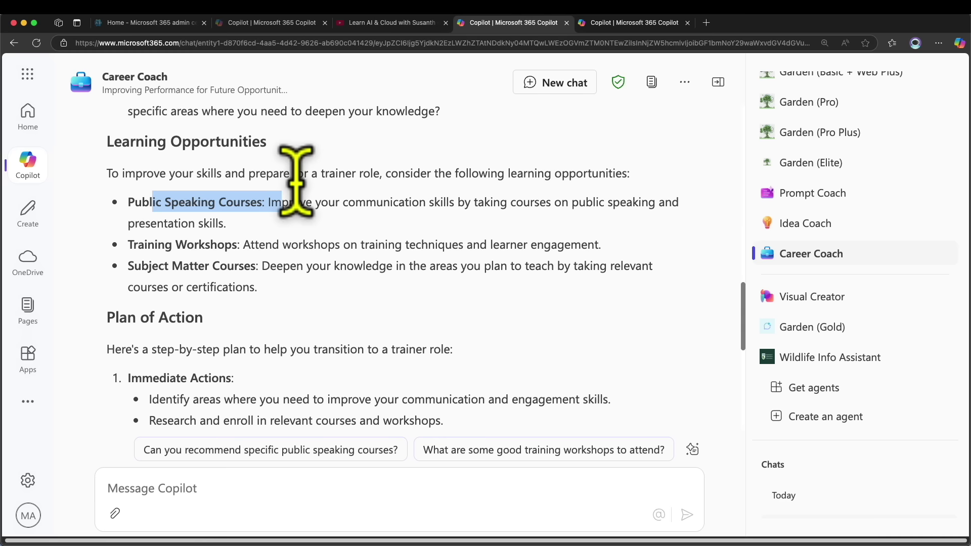
{"action": "left_click_drag", "start_coordinate": [147, 244], "coordinate": [246, 237]}
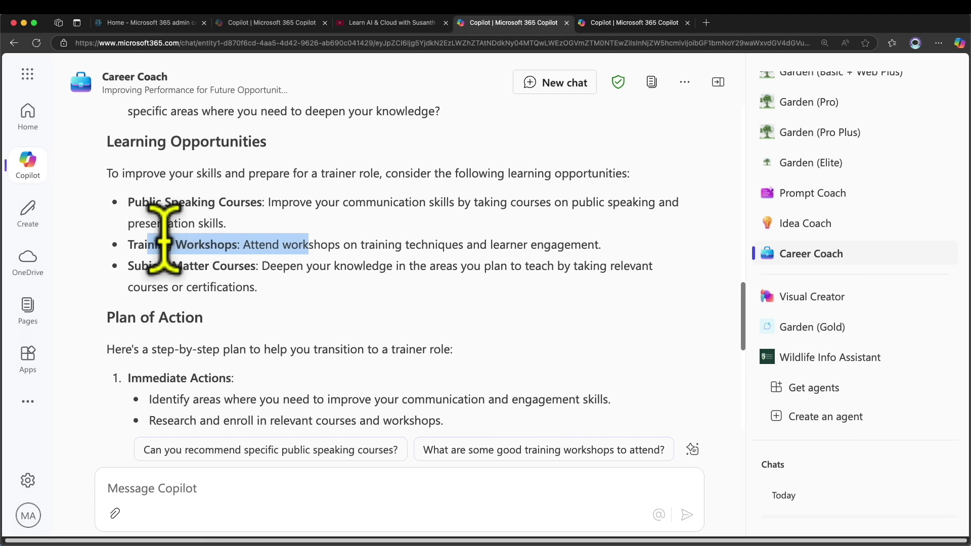
{"action": "left_click_drag", "start_coordinate": [148, 266], "coordinate": [333, 266]}
{"action": "scroll", "coordinate": [346, 237], "scroll_direction": "down", "scroll_amount": 5}
{"action": "scroll", "coordinate": [347, 237], "scroll_direction": "up", "scroll_amount": 1}
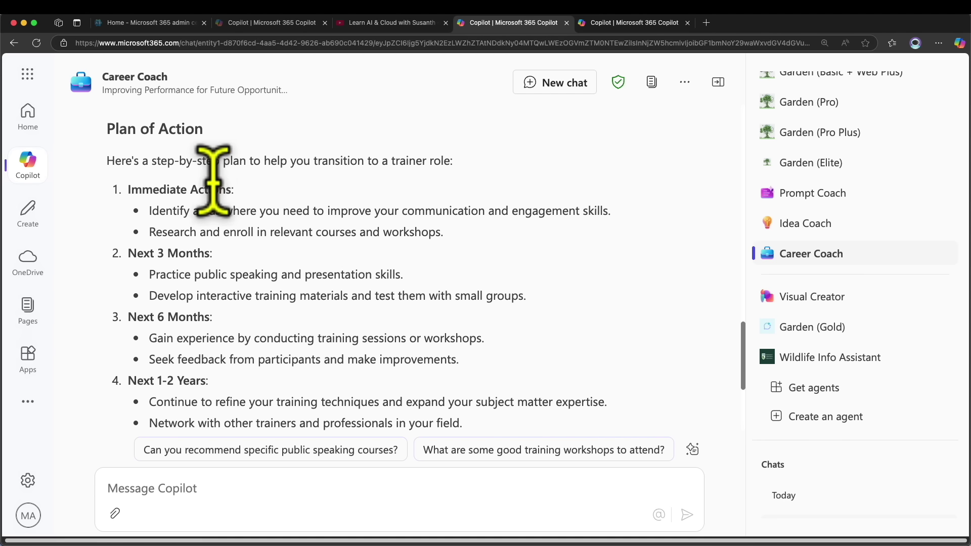
{"action": "double_click", "coordinate": [210, 189]}
{"action": "double_click", "coordinate": [139, 253]}
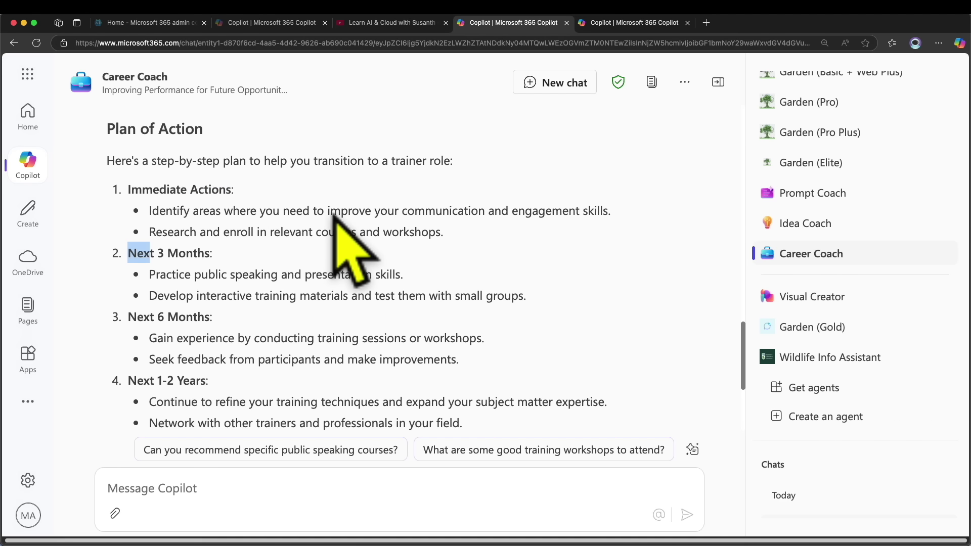
{"action": "scroll", "coordinate": [332, 214], "scroll_direction": "down", "scroll_amount": 5}
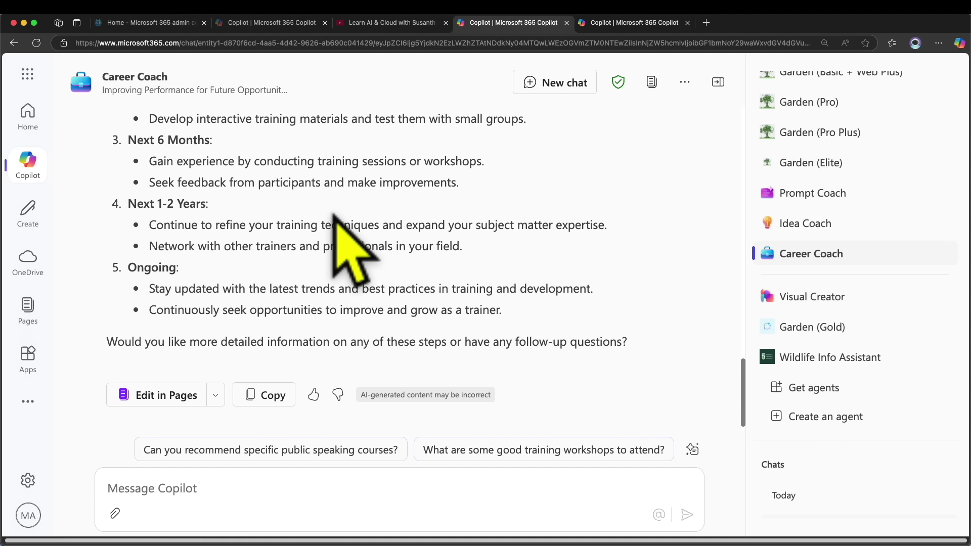
{"action": "scroll", "coordinate": [354, 217], "scroll_direction": "up", "scroll_amount": 10}
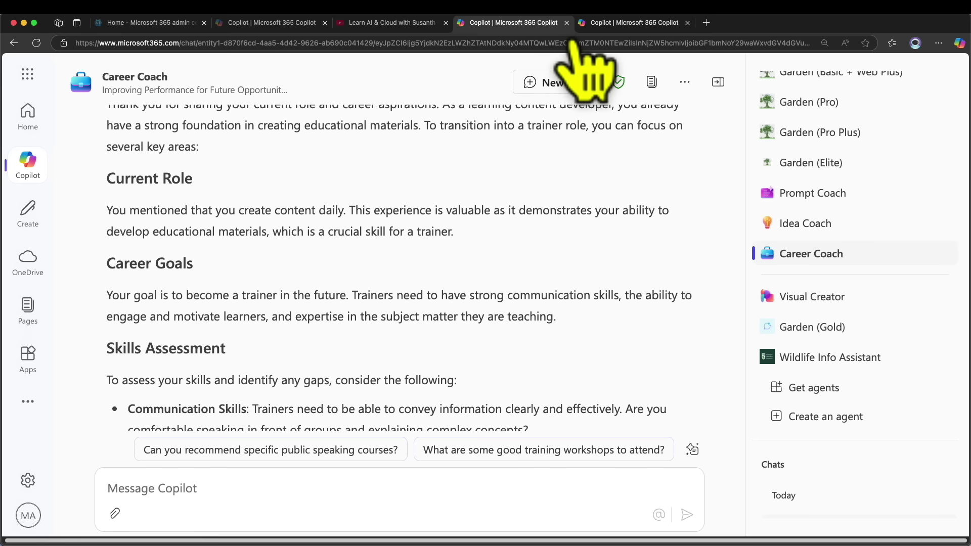
Start a new Career Coach chat to return to the agent's starter prompts and highlight its title.
{"action": "left_click", "coordinate": [554, 76]}
{"action": "left_click_drag", "start_coordinate": [331, 149], "coordinate": [560, 152]}
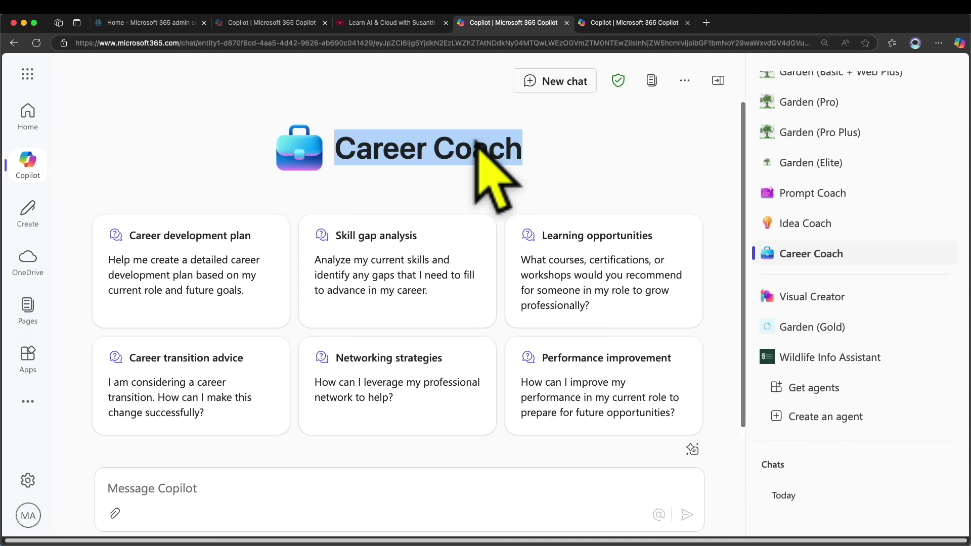
{"action": "left_click", "coordinate": [496, 142]}
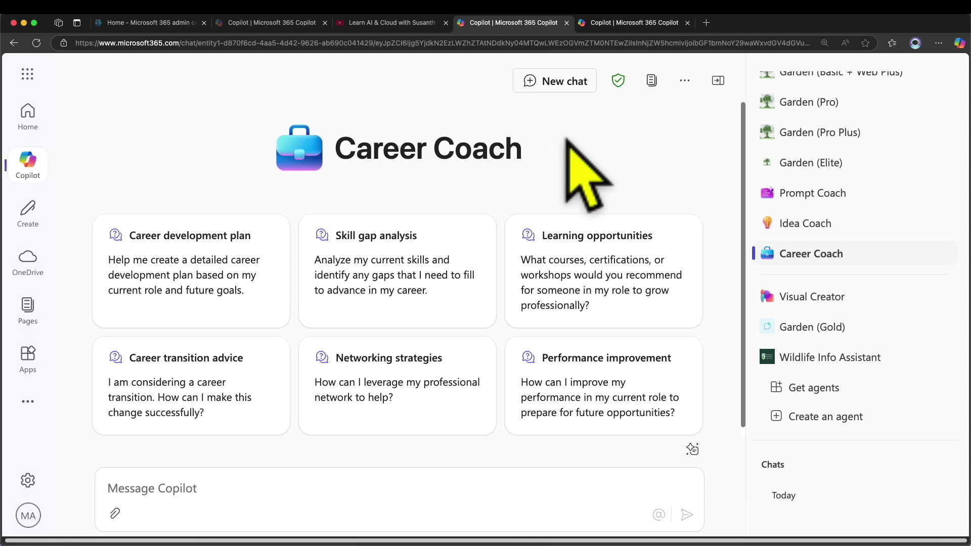
{"action": "left_click_drag", "start_coordinate": [520, 120], "coordinate": [415, 118]}
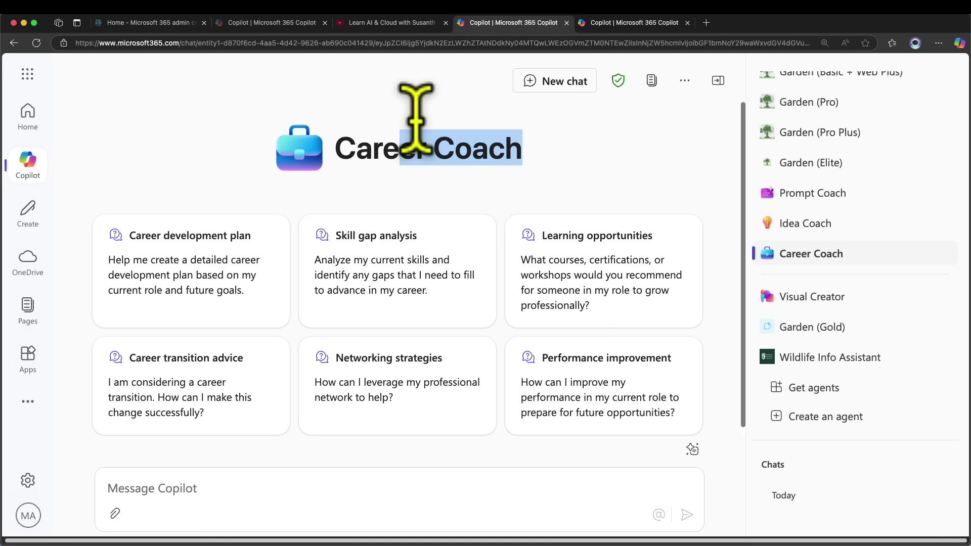